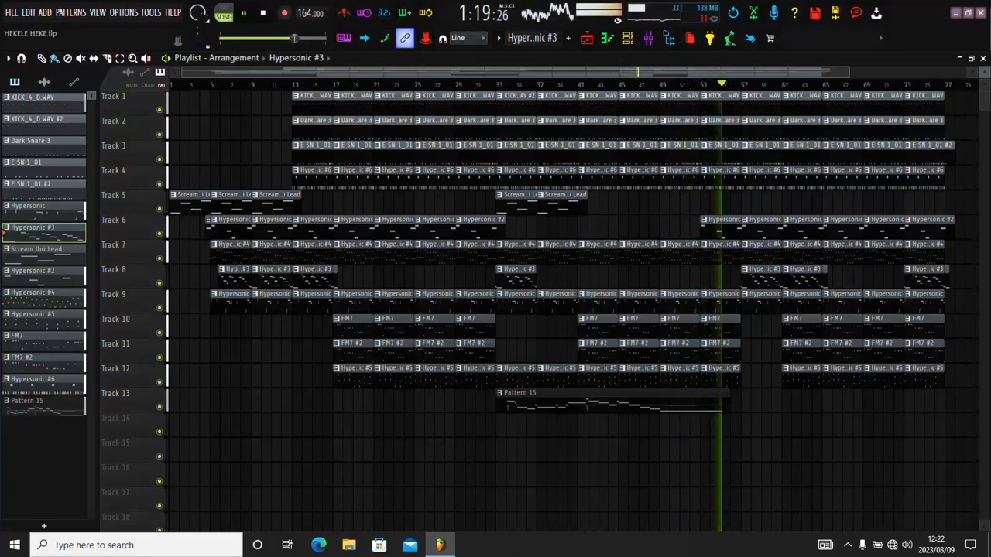
scroll(689, 73, up, 2)
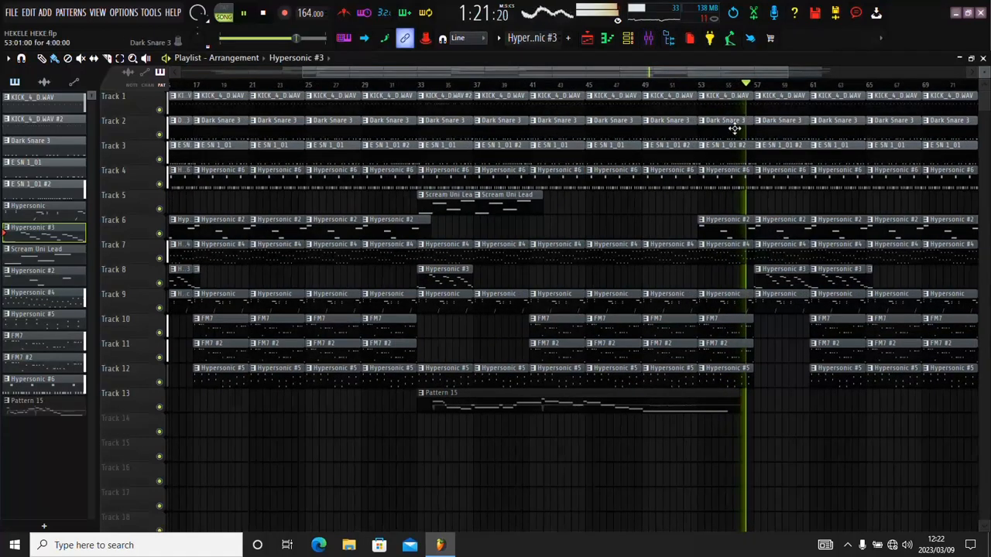
right_click(776, 152)
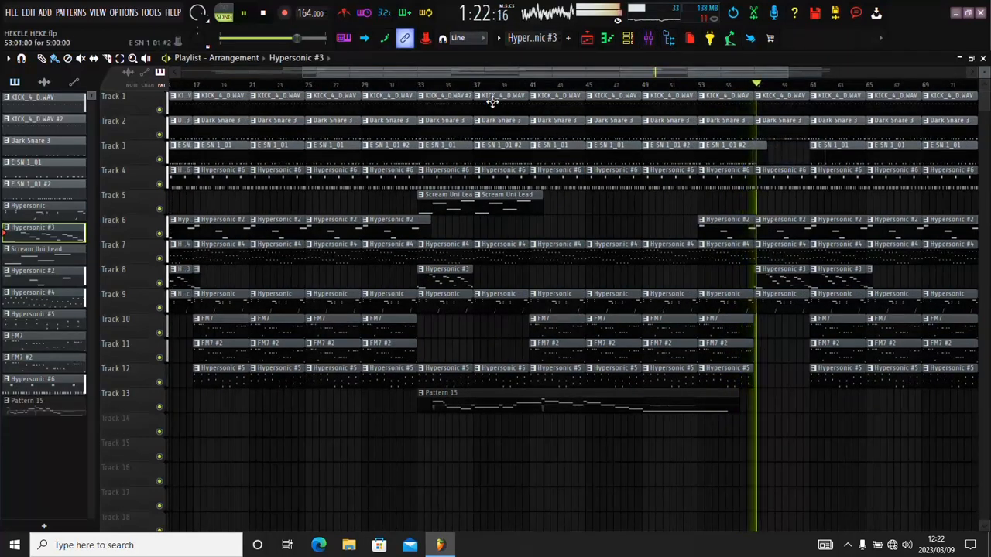
click(44, 12)
click(62, 24)
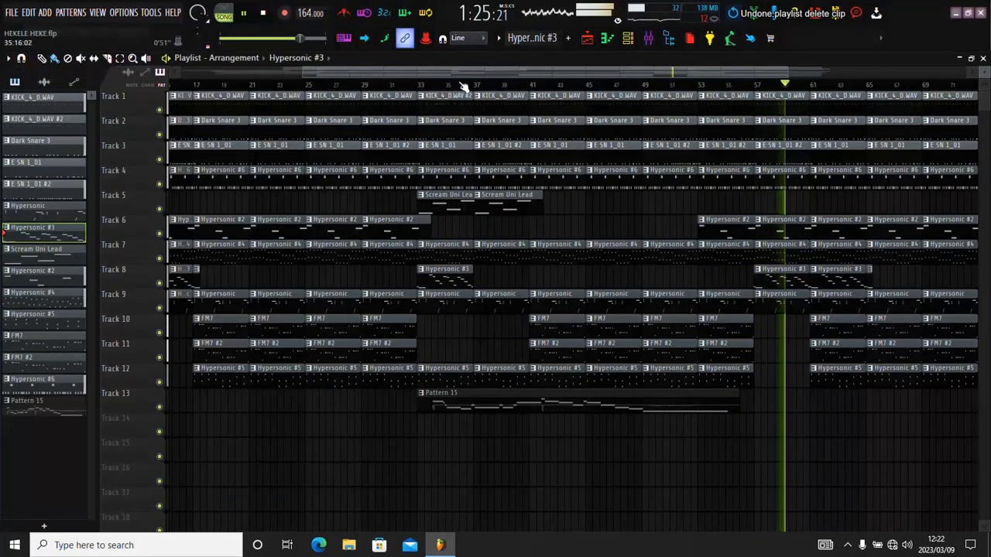
Step: Select bars 45 to 49 on the playlist timeline so that playback loops over that section
scroll(460, 87, down, 2)
scroll(459, 87, down, 2)
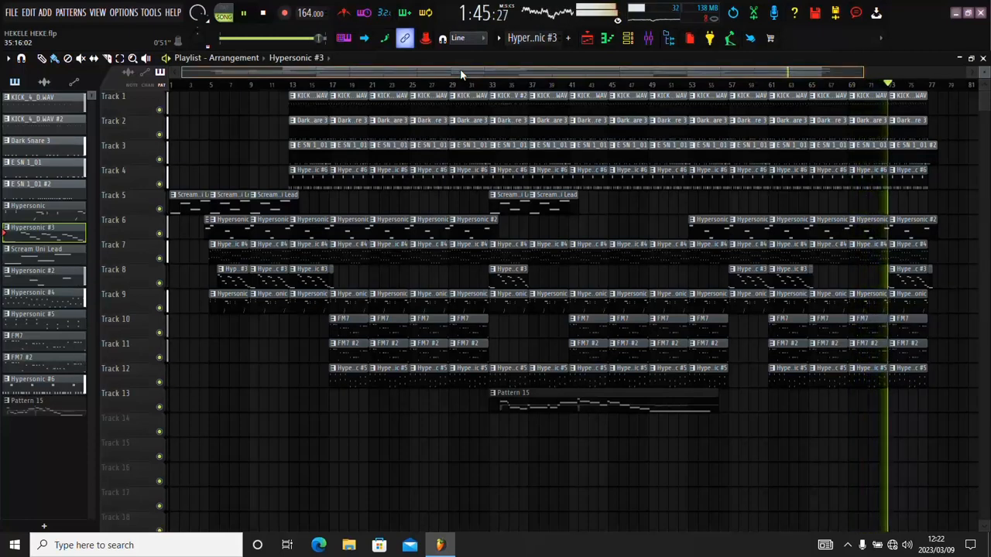
mouse_move(460, 70)
mouse_down()
mouse_move(470, 36)
mouse_move(480, 54)
mouse_move(461, 71)
mouse_up()
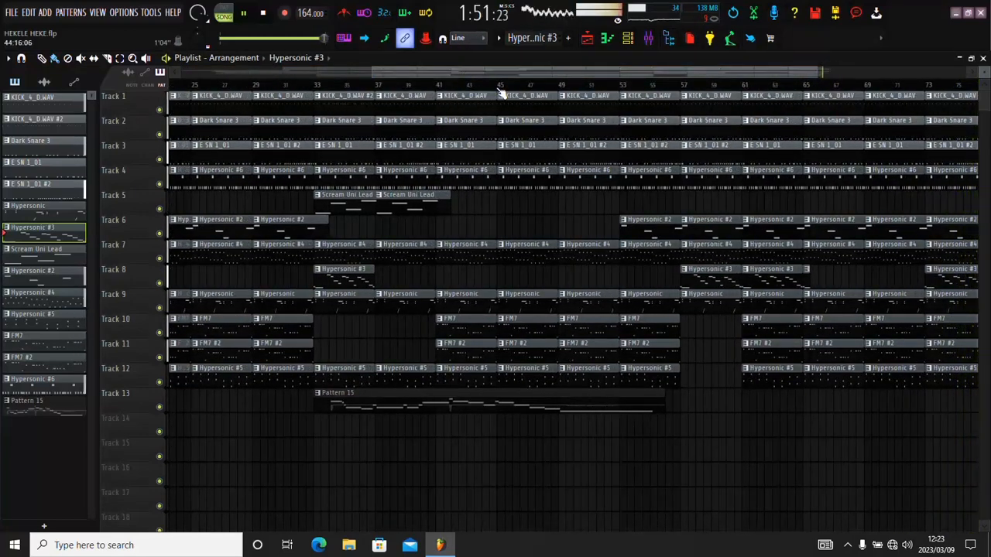
drag(500, 85, 558, 83)
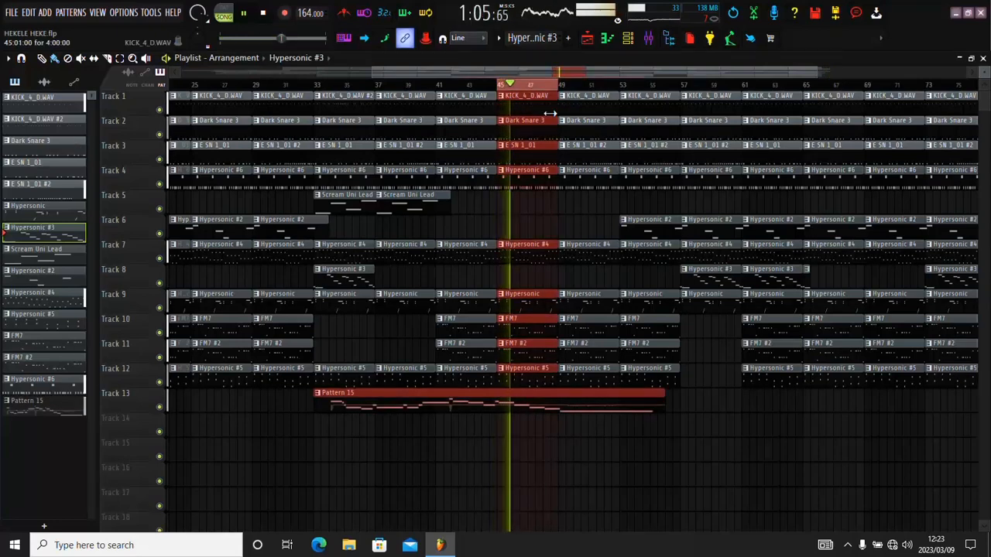
Step: In the mixer, add Fruity Parametric EQ 2 to slot 1 of the E SN 1_01 track and boost its band 7 high shelf
click(649, 38)
click(267, 142)
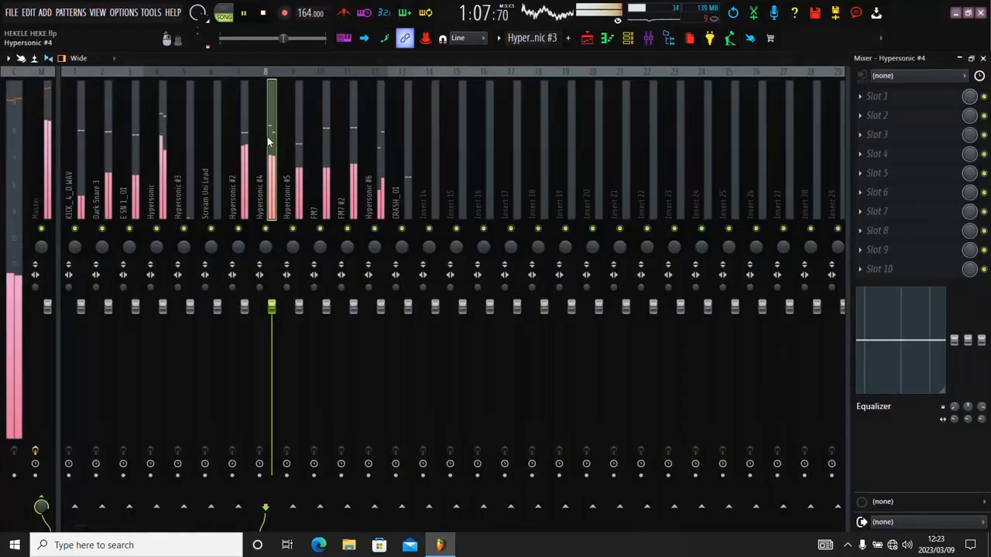
click(141, 139)
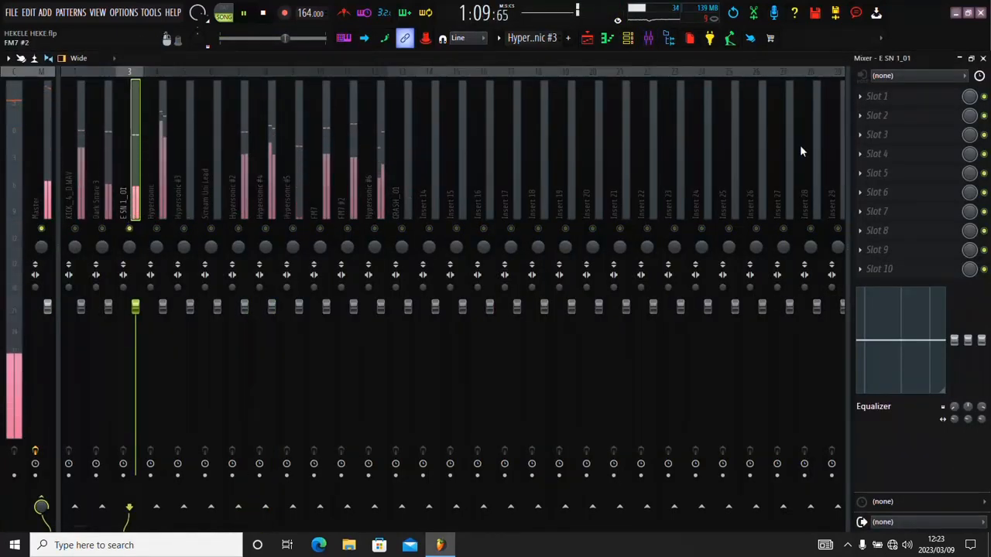
click(870, 97)
drag(674, 194, 675, 440)
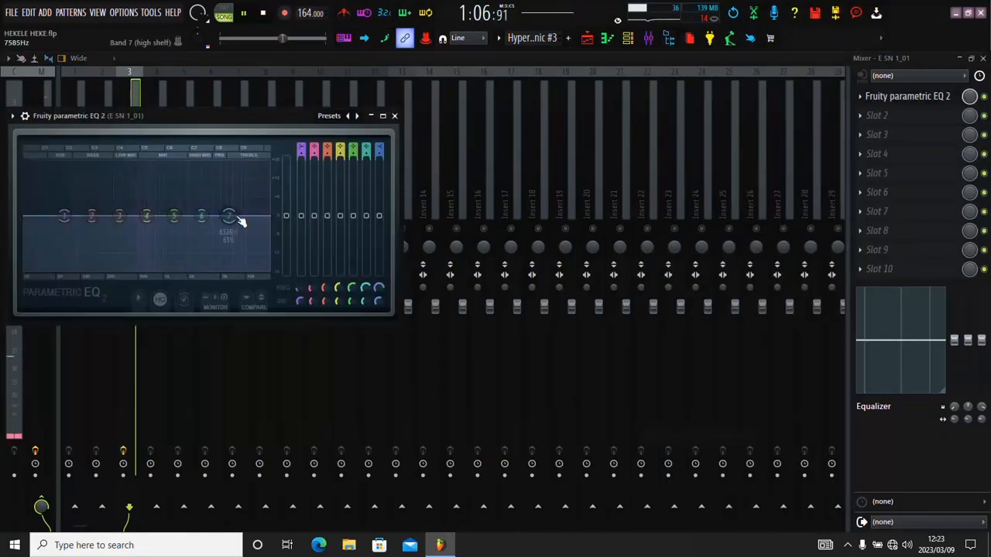
drag(236, 217, 217, 111)
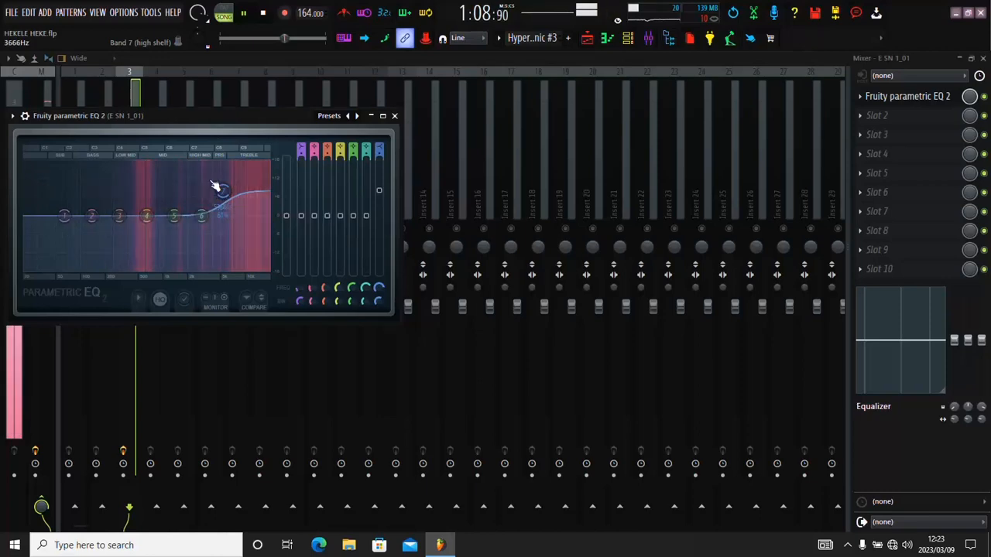
Step: Add Fruity Reeverb 2 to slot 2 of the E SN 1_01 track with a wet level of 20%, and close its window
click(873, 101)
click(877, 116)
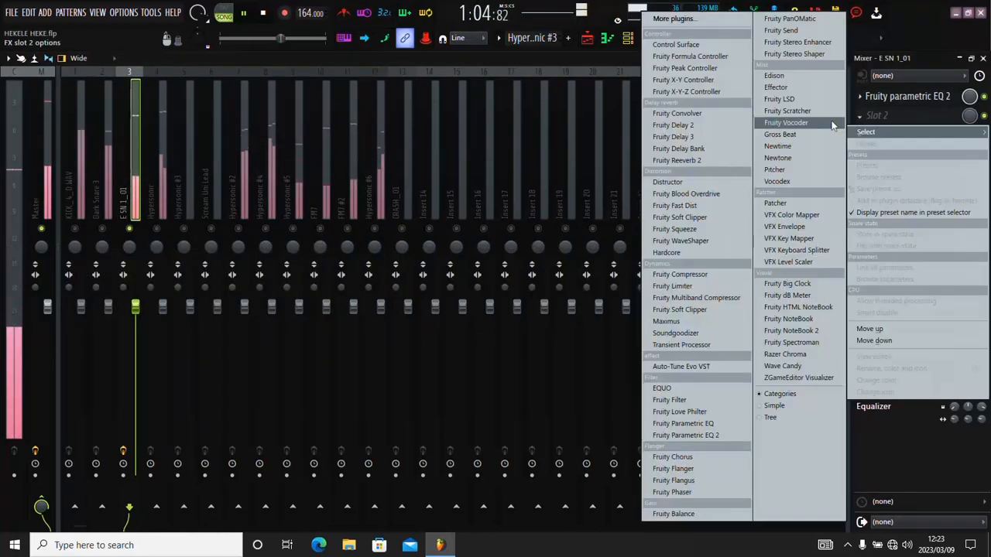
drag(661, 163, 662, 163)
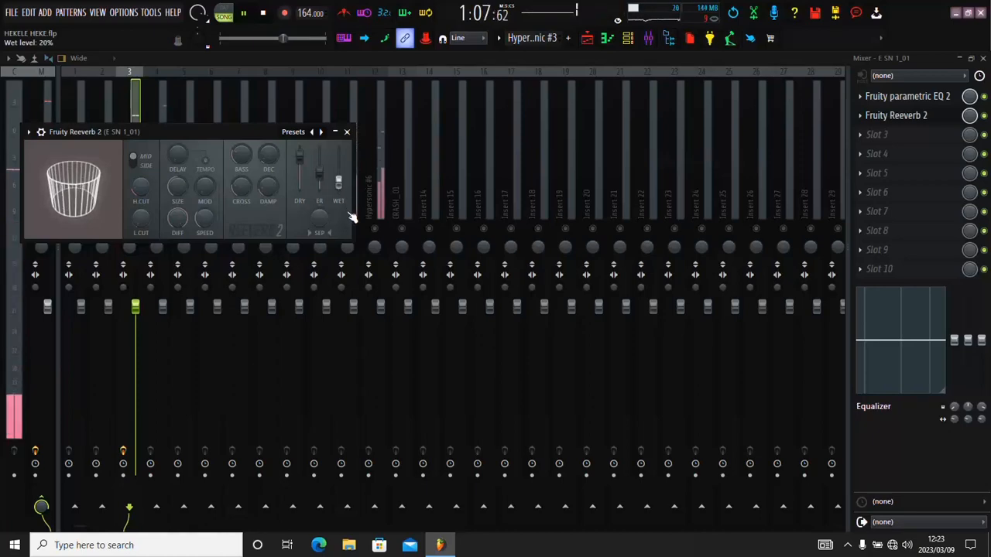
click(346, 131)
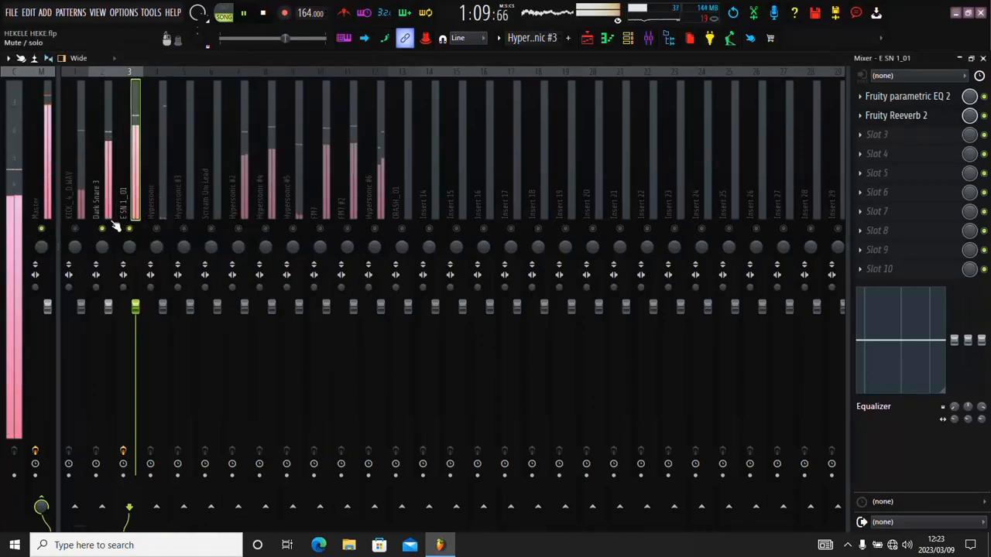
Step: Add Fruity Parametric EQ 2 to the Dark Snare 3 track and lower its band 7 high shelf to -18 dB at about 5364 Hz
click(108, 203)
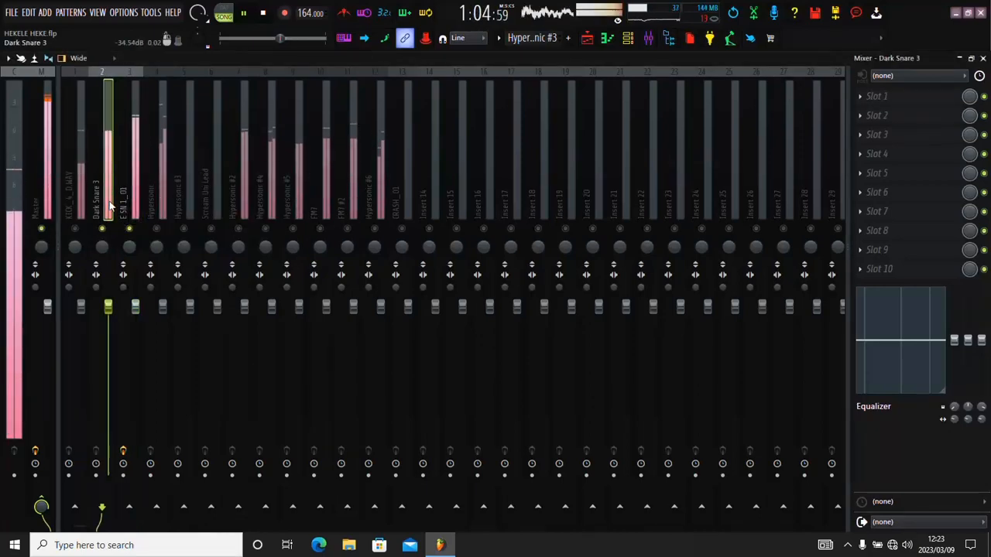
click(867, 98)
click(686, 435)
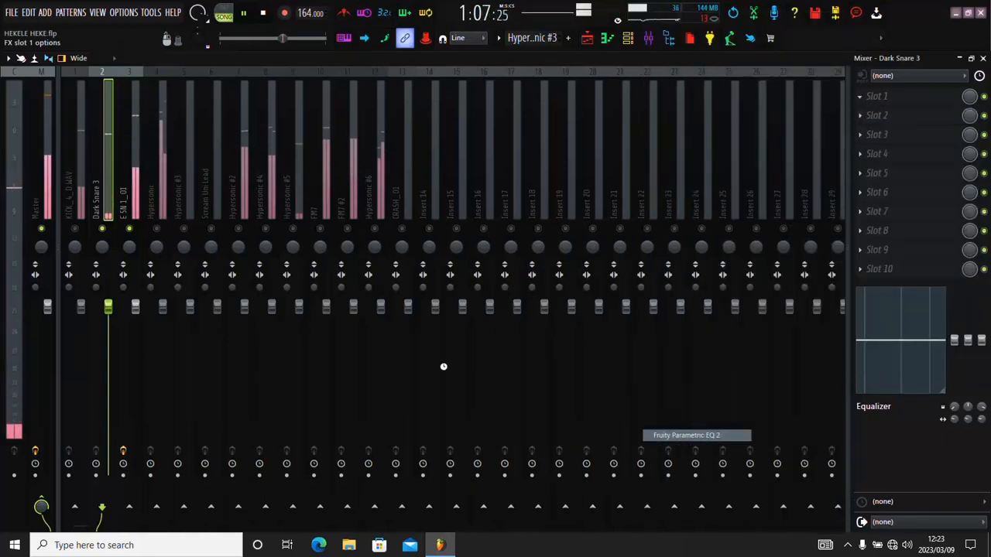
drag(325, 312, 328, 477)
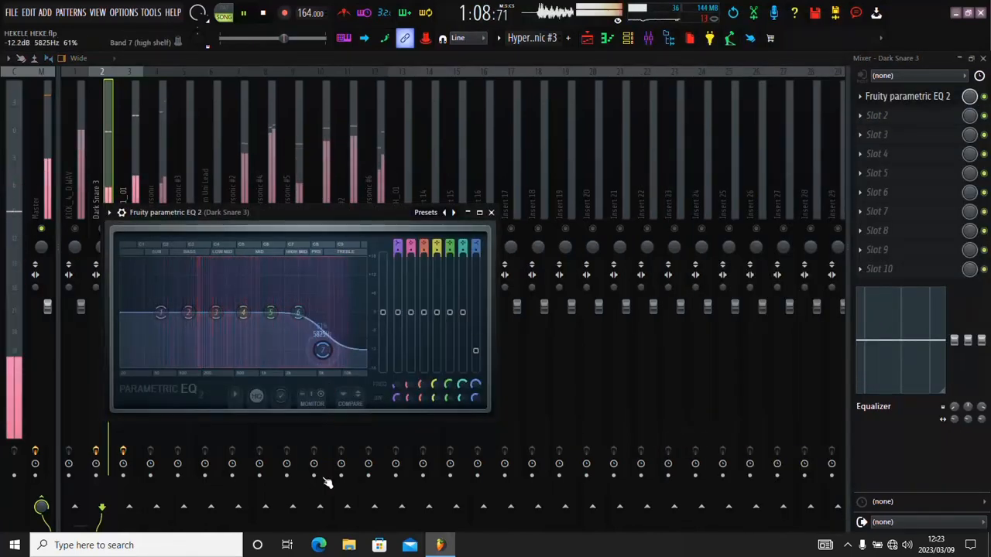
drag(332, 28, 317, 43)
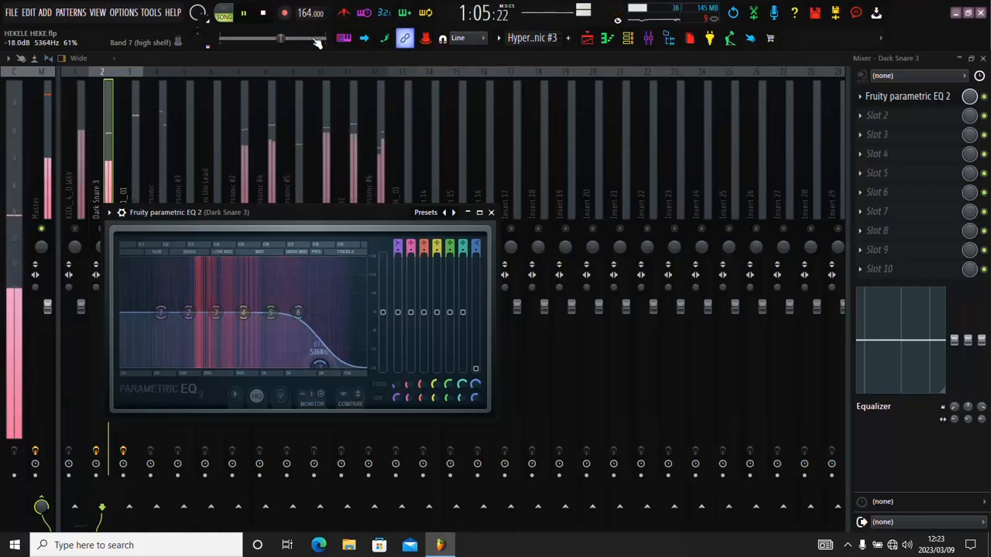
click(491, 213)
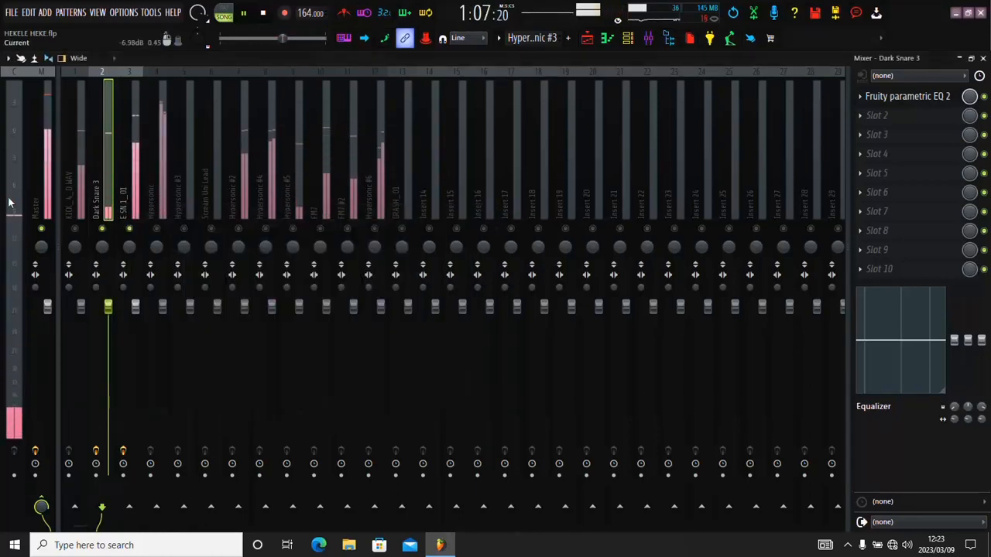
Step: Unmute the remaining mixer tracks and lower the volume of the Hypersonic #6 track
click(158, 214)
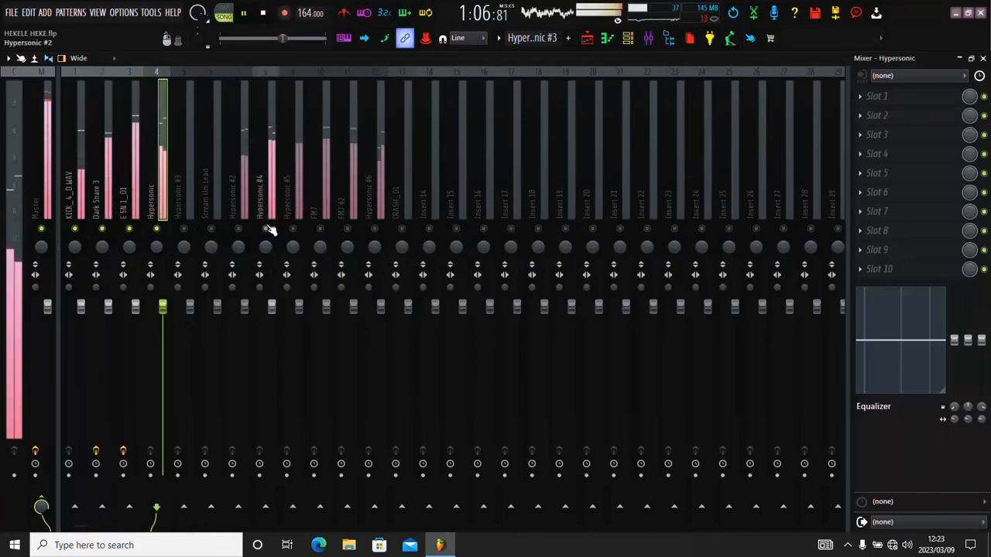
click(374, 230)
click(377, 205)
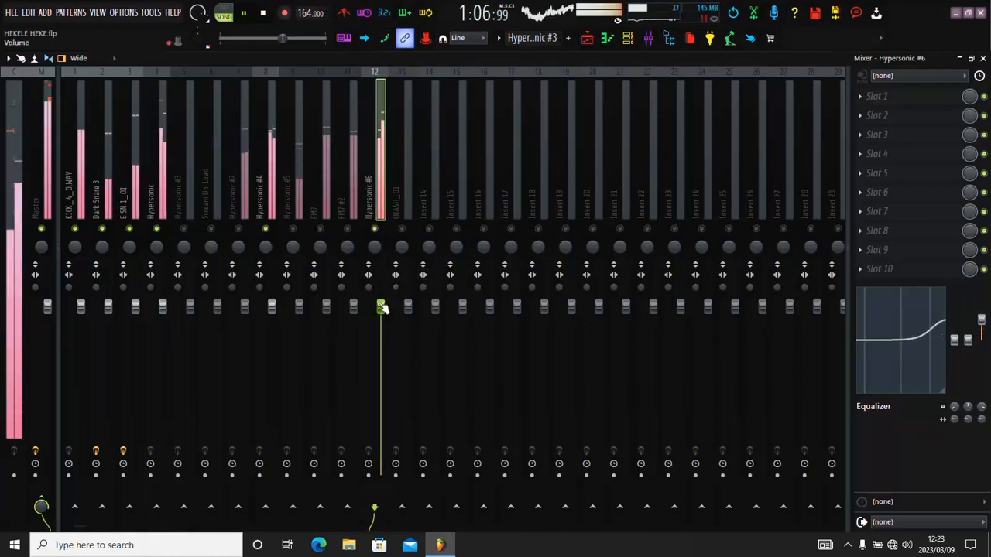
drag(381, 307, 406, 390)
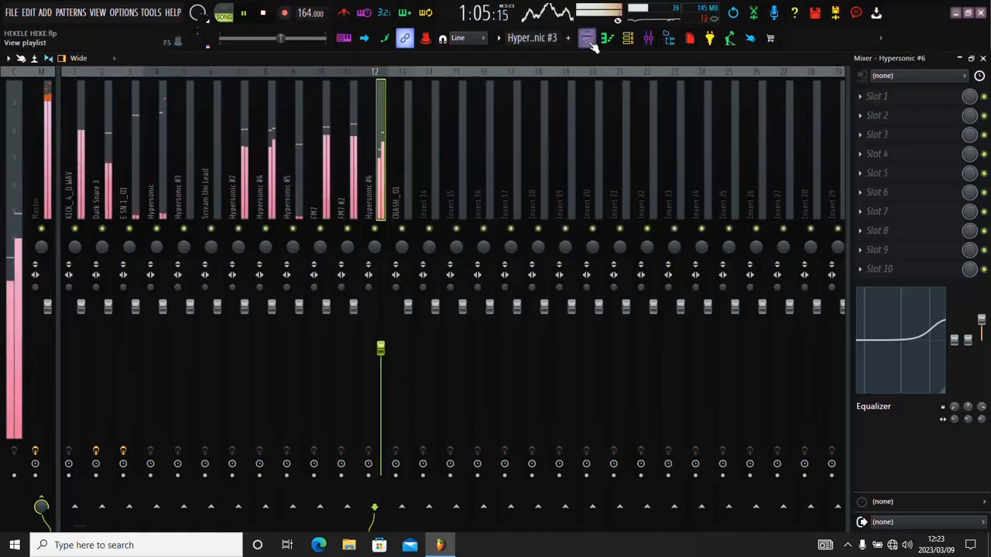
Step: Return to the playlist, stop the song, and play the KICK_4_D.WAV pattern alone in pattern mode
click(344, 38)
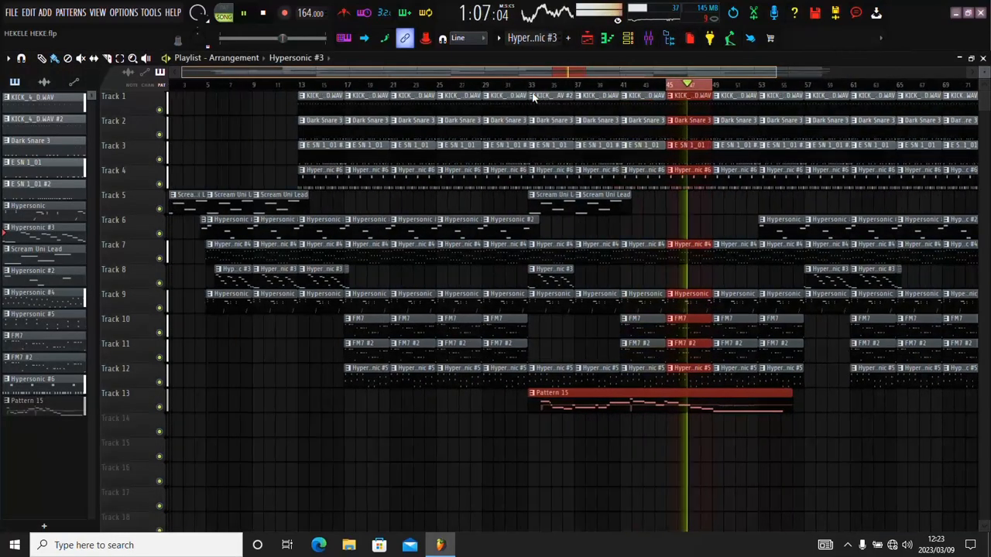
click(263, 13)
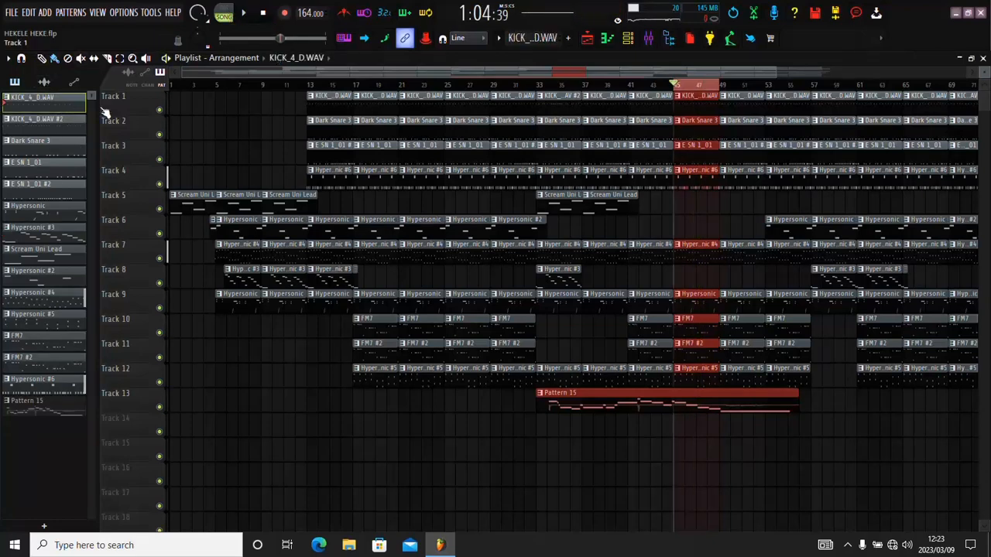
double_click(72, 113)
click(223, 13)
click(245, 13)
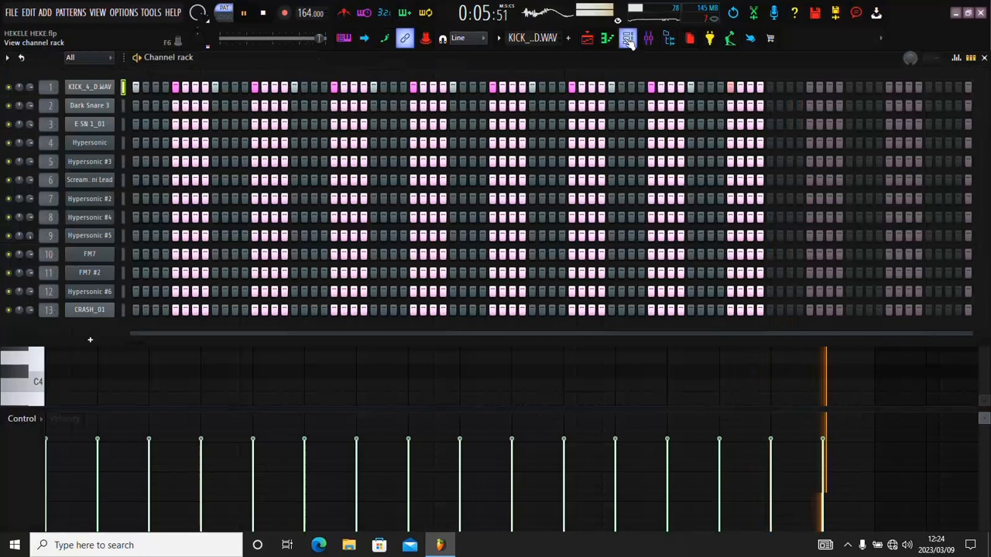
Step: Show the kick pattern in the channel rack, check the KICK_4_D.WAV sampler settings, and stop playback
click(628, 38)
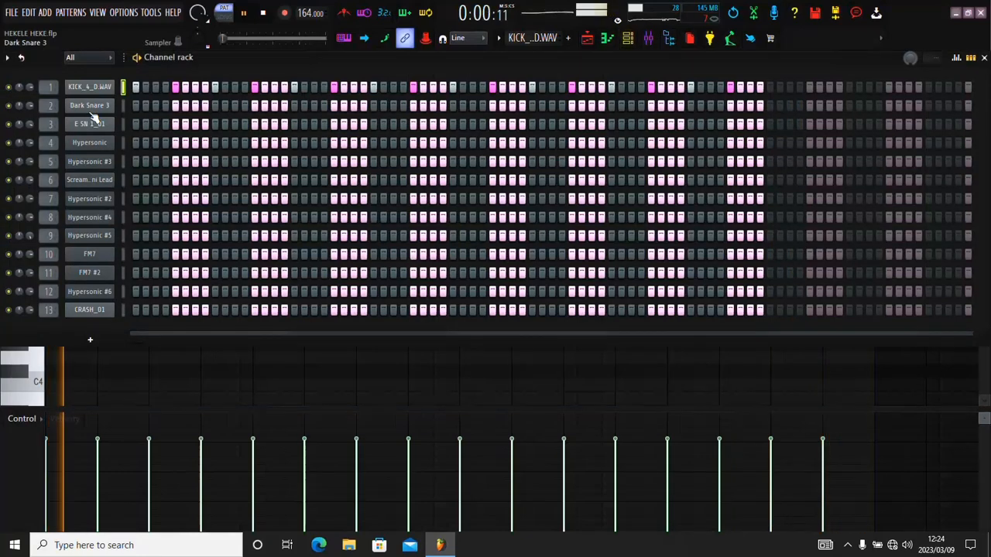
click(92, 90)
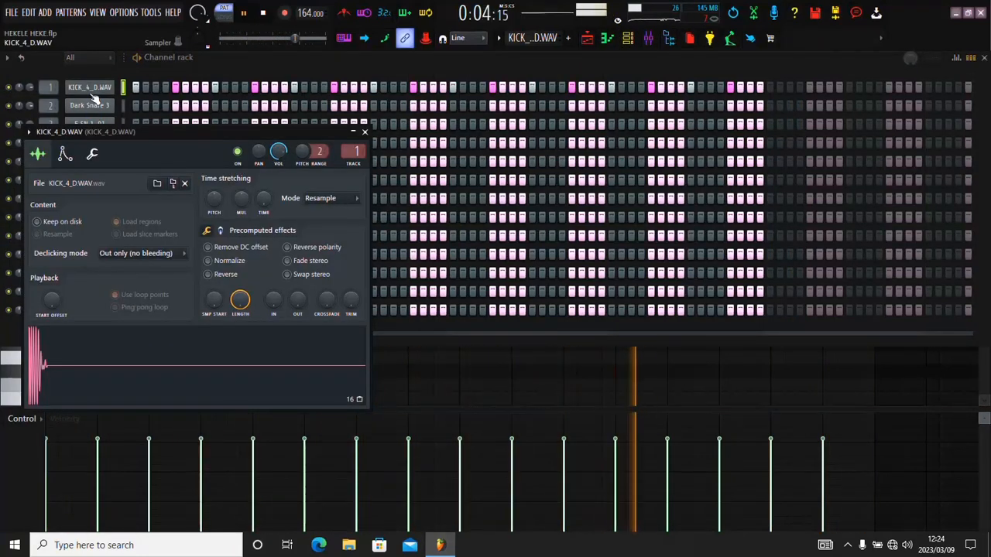
click(92, 90)
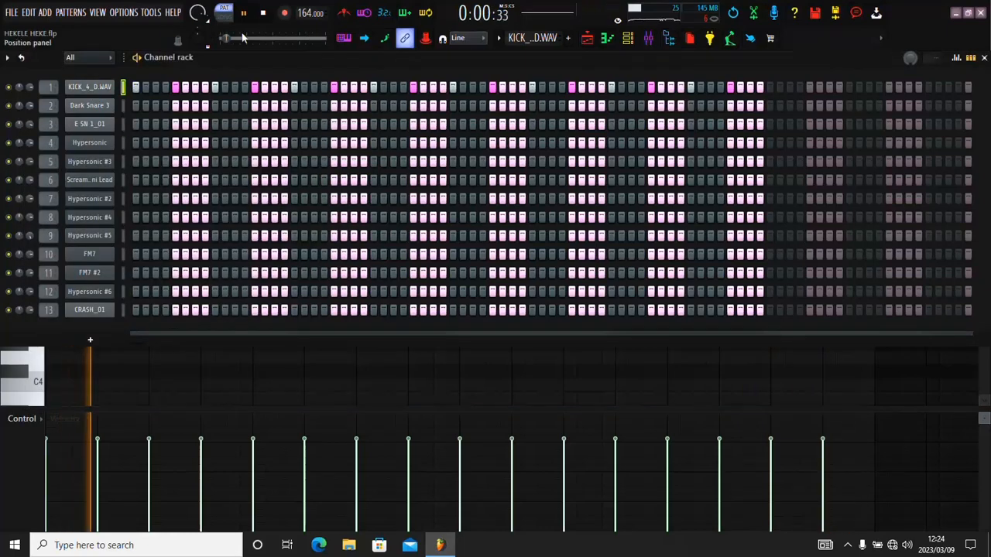
click(263, 14)
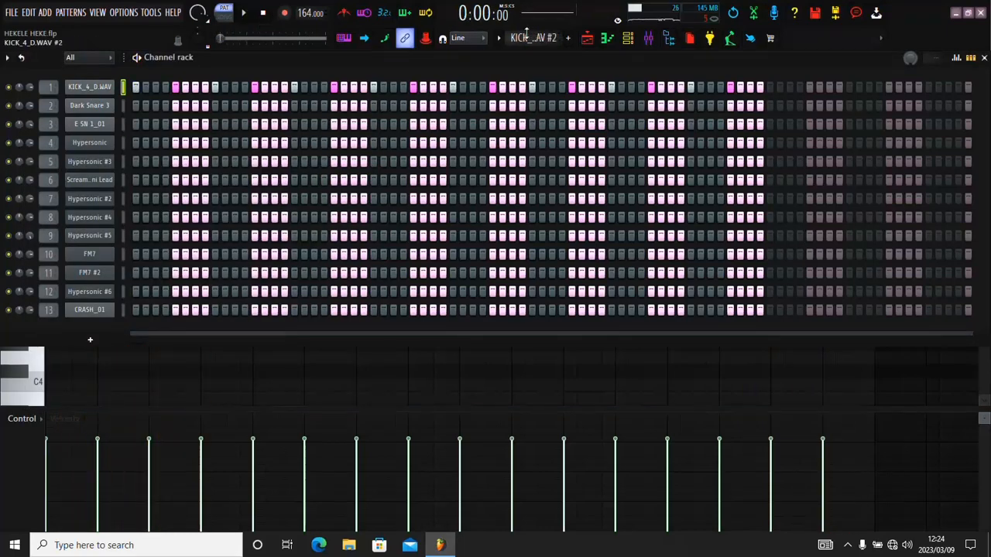
Step: Play the KICK_4_D.WAV #2 pattern and examine its kick notes in the piano roll, then return to the channel rack and stop playback
scroll(526, 36, down, 1)
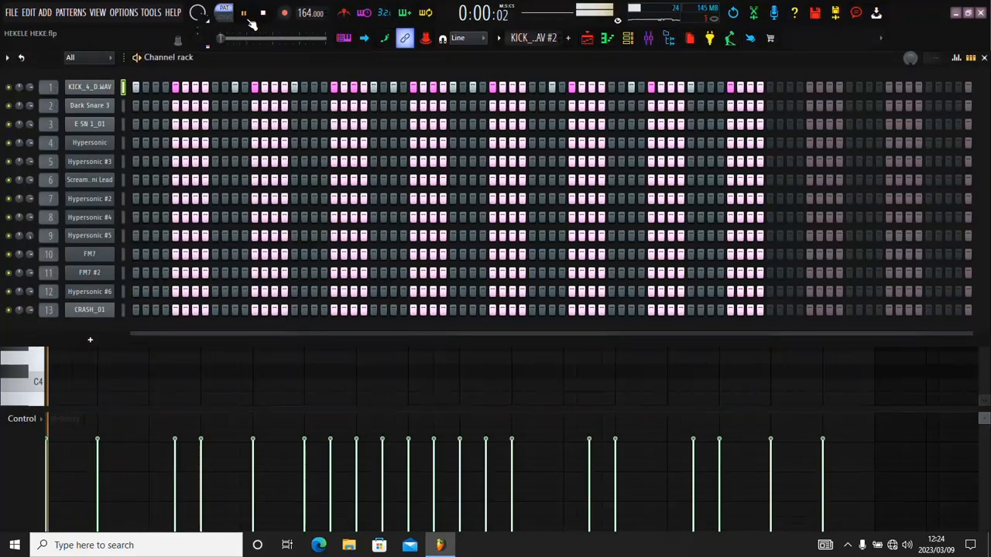
right_click(110, 85)
click(208, 88)
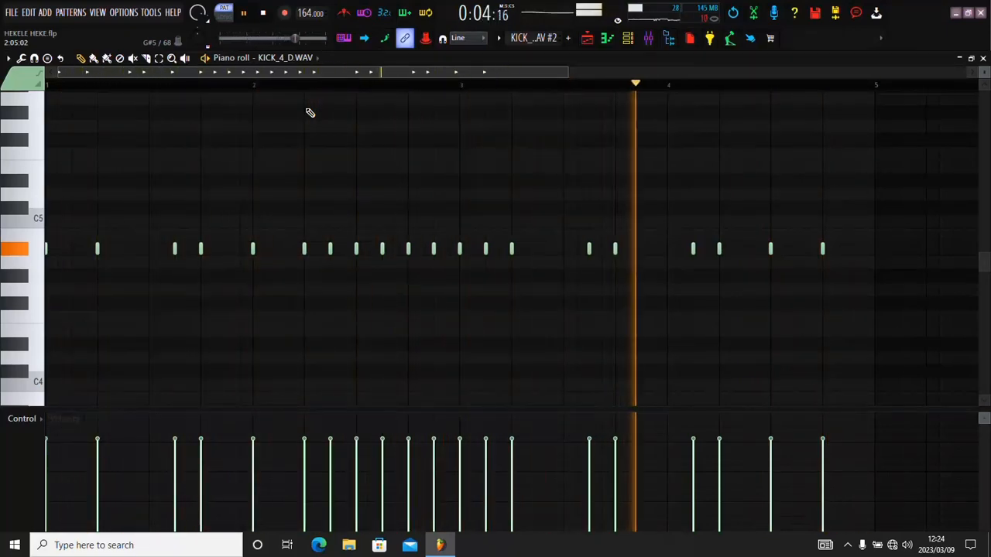
key(F6)
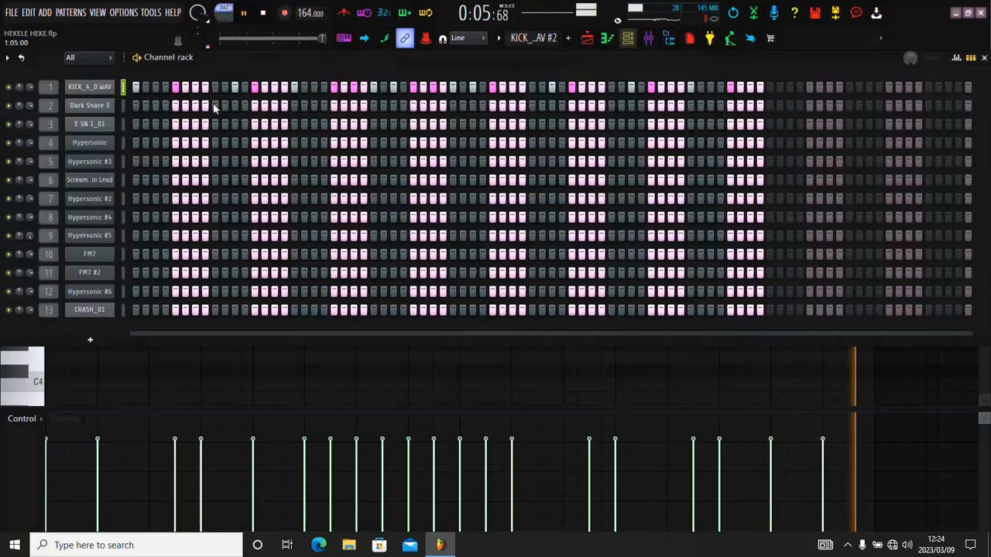
click(112, 92)
click(112, 92)
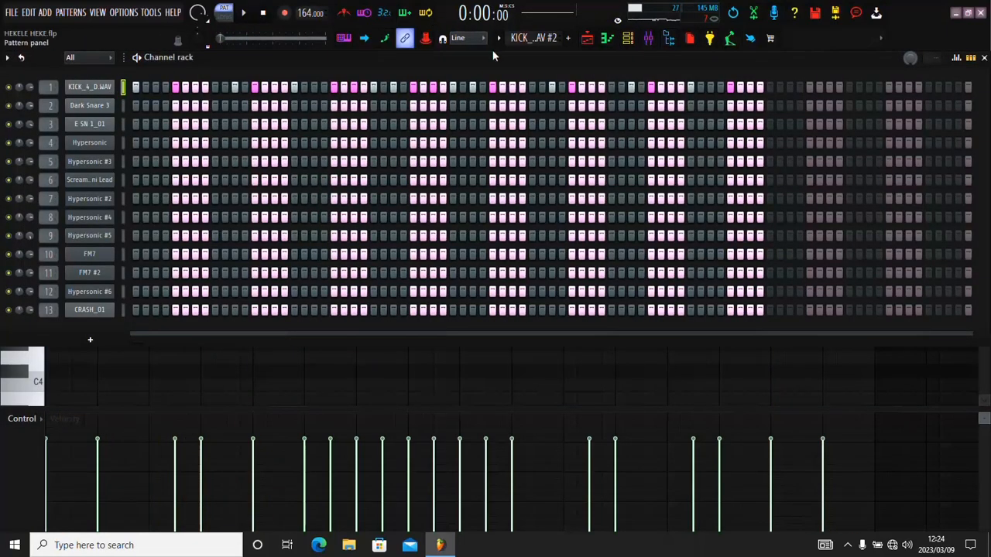
Step: Play the Dark Snare 3 pattern while examining its notes in the piano roll, and return to the channel rack
scroll(521, 45, down, 1)
click(215, 106)
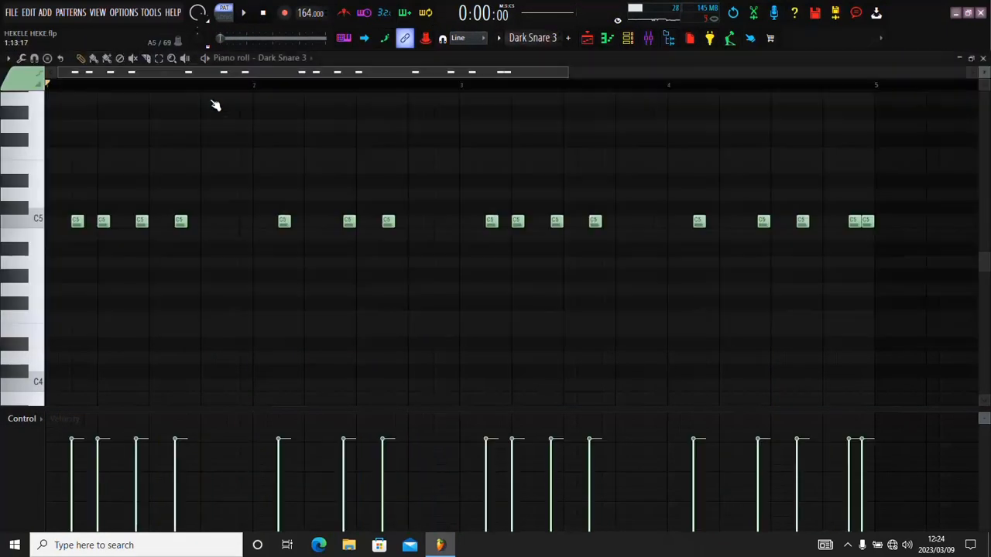
click(245, 14)
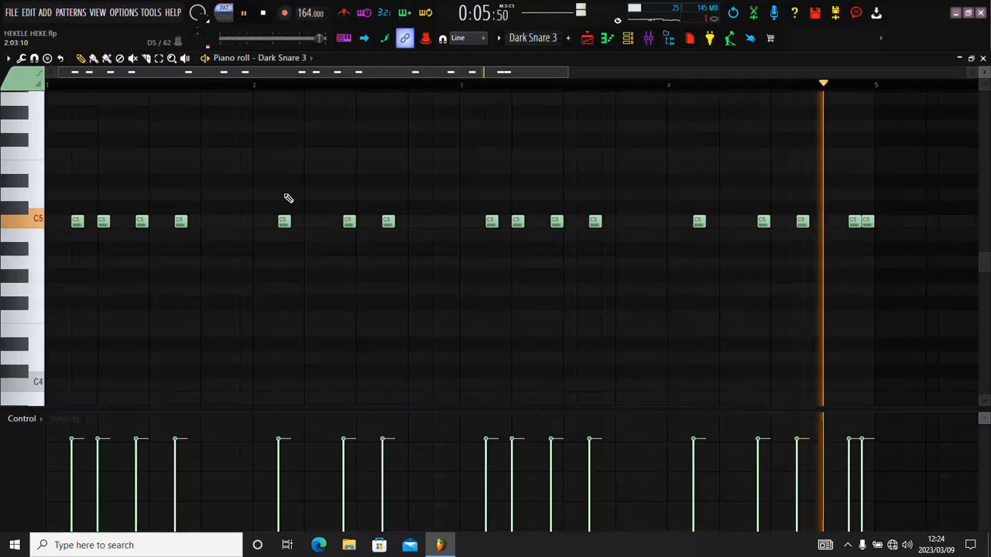
click(629, 40)
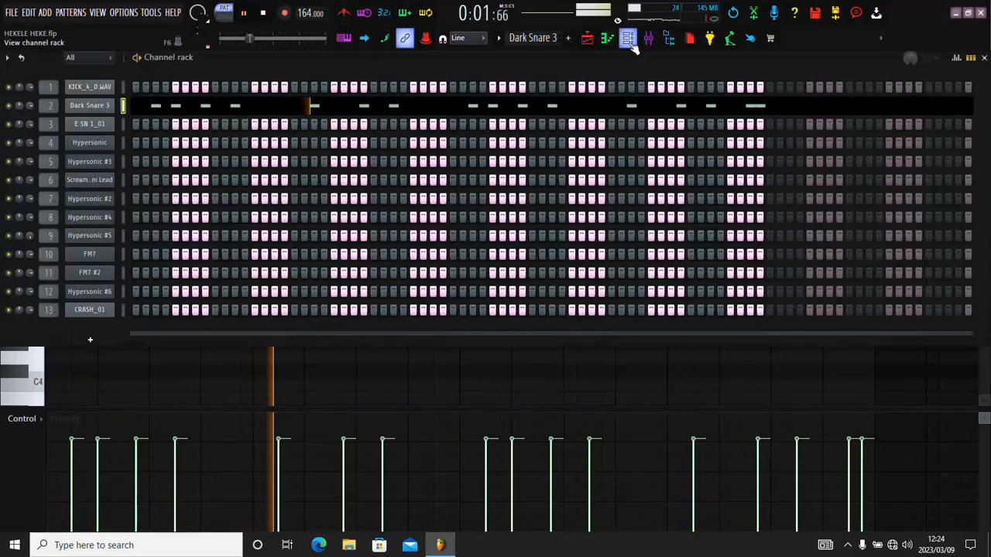
Step: Check the Dark Snare 3 channel's sampler settings and close them
click(88, 112)
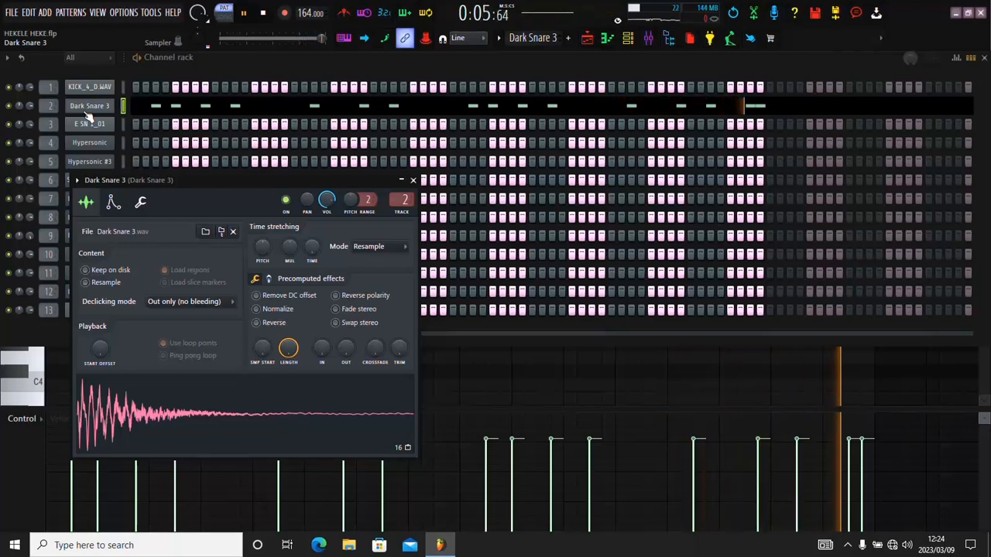
click(86, 112)
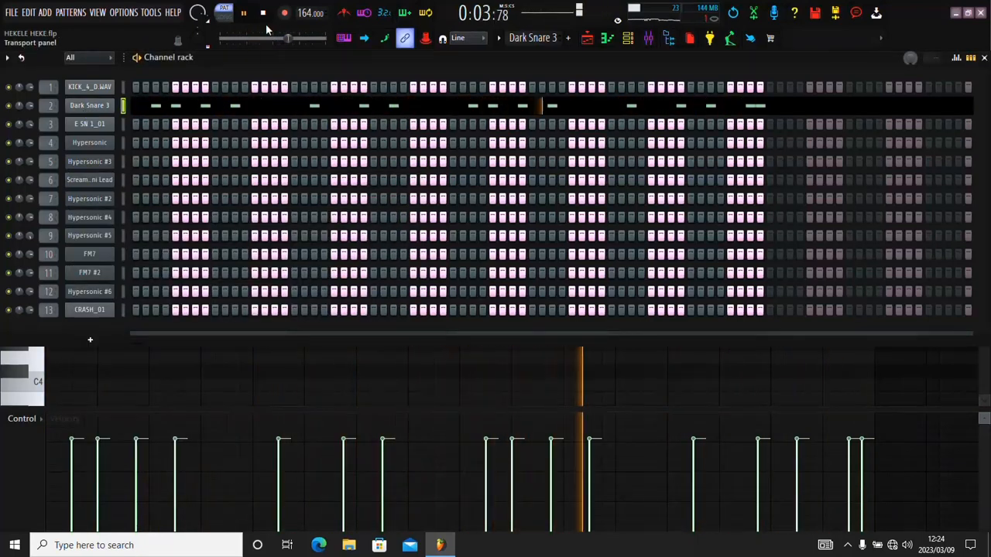
Step: Play the E SN 1_01 pattern, examine its notes in the piano roll, and check its sampler settings from the channel rack
scroll(551, 37, down, 1)
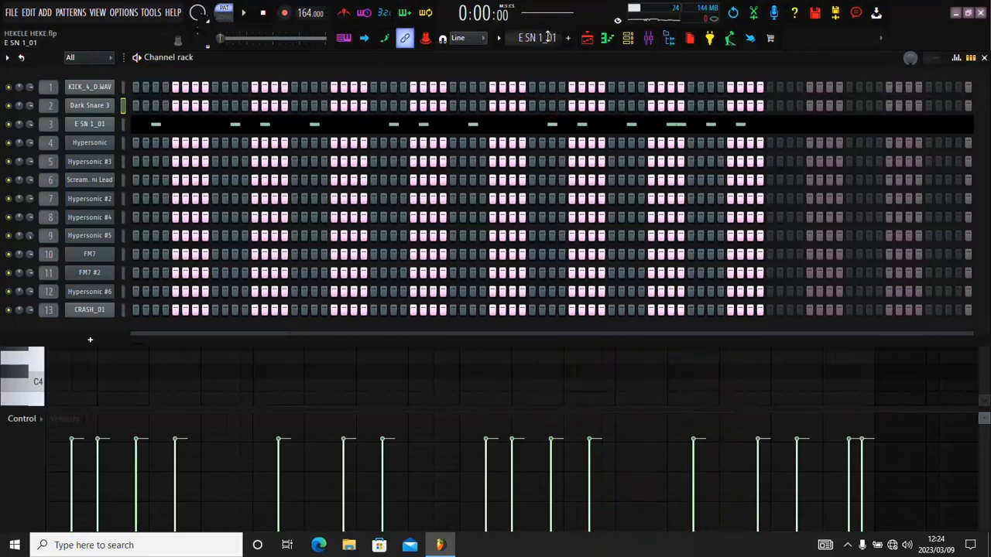
click(243, 125)
key(space)
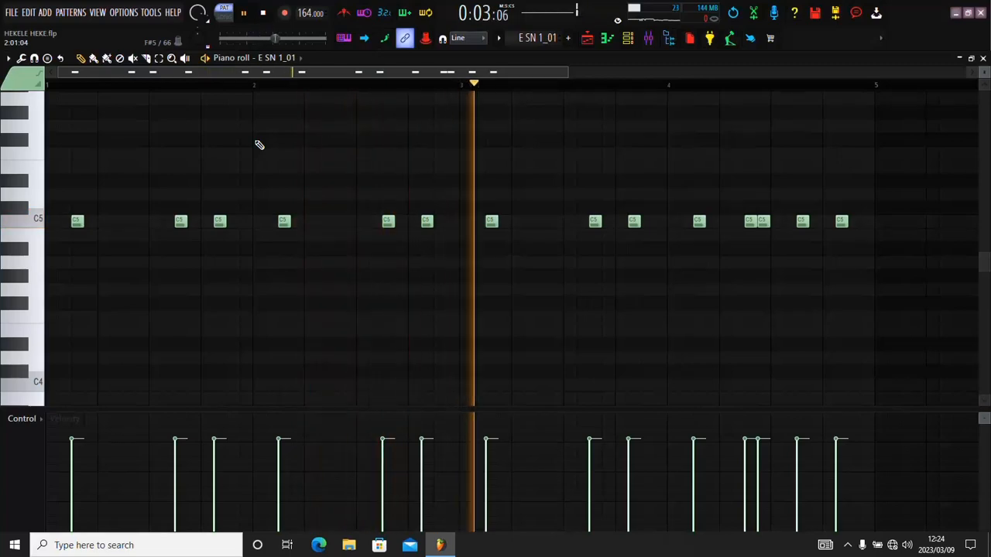
click(628, 41)
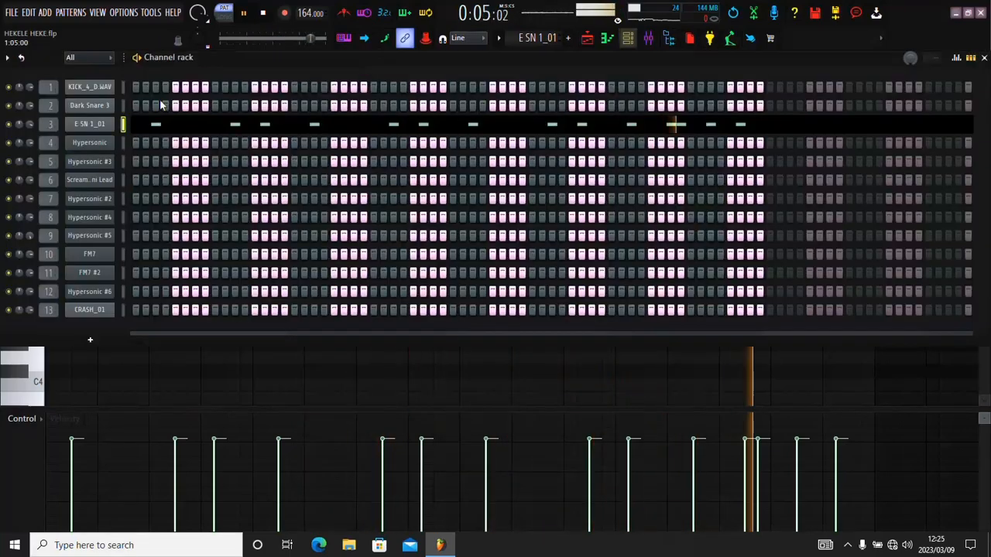
click(88, 130)
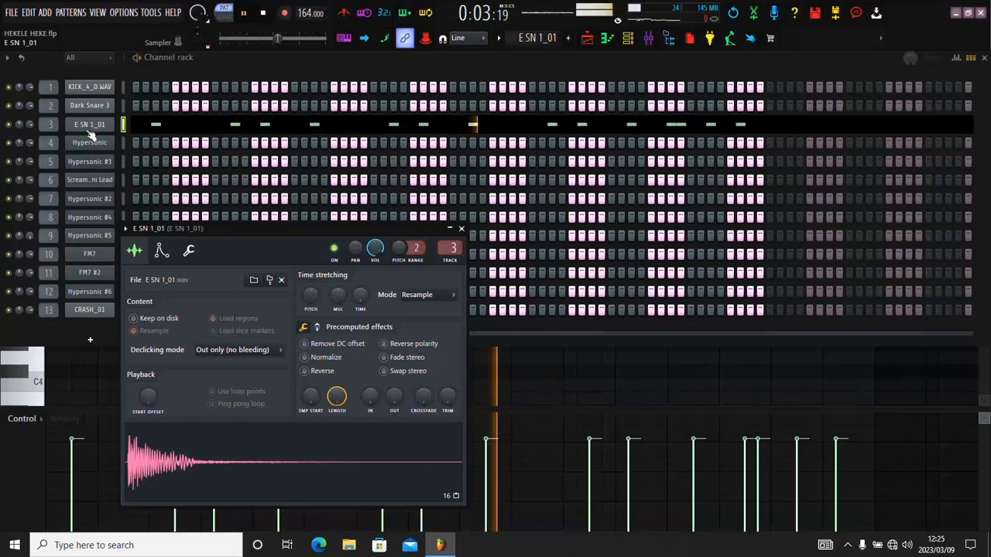
click(88, 132)
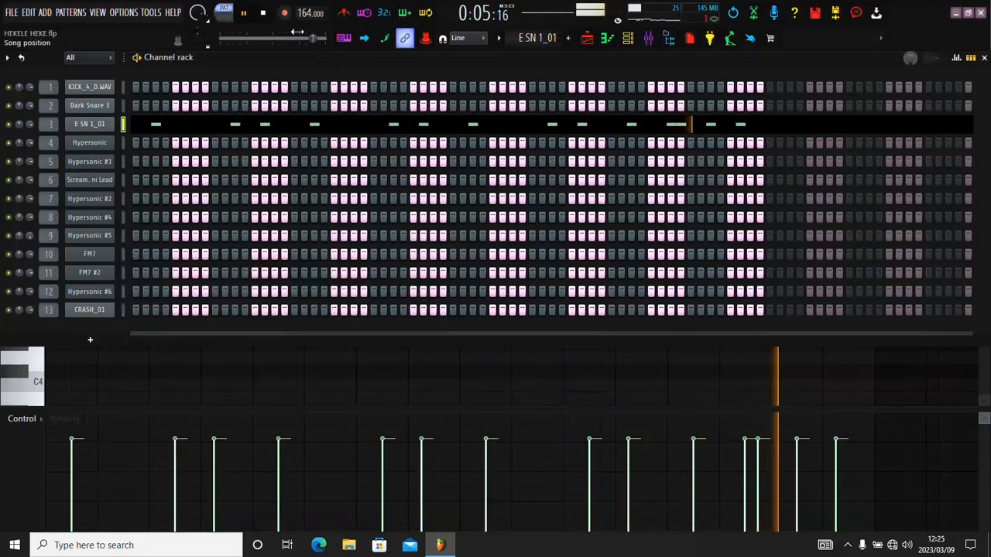
Step: Play the E SN 1_01 #2 pattern and examine its snare notes, its CRASH_01 note and the crash sampler settings
scroll(537, 38, down, 1)
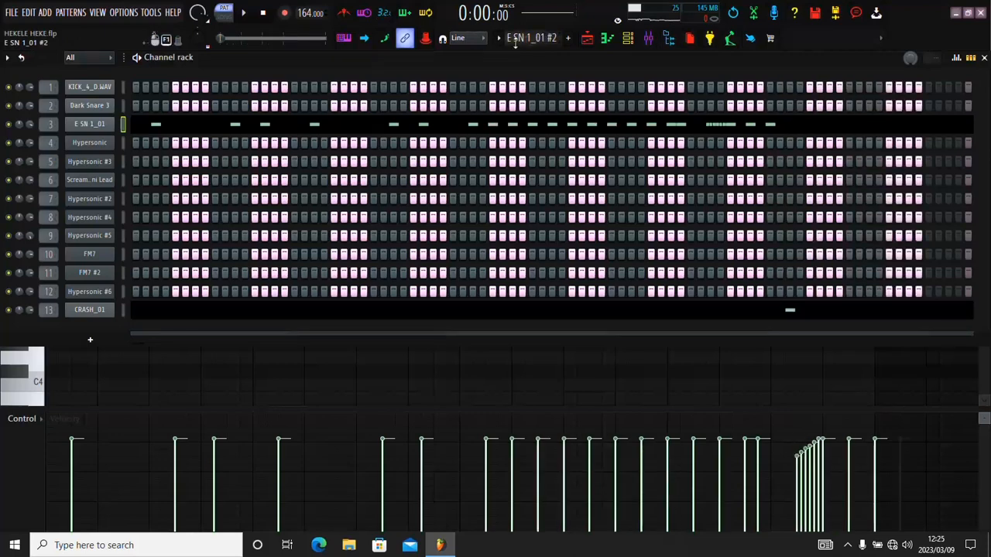
click(371, 408)
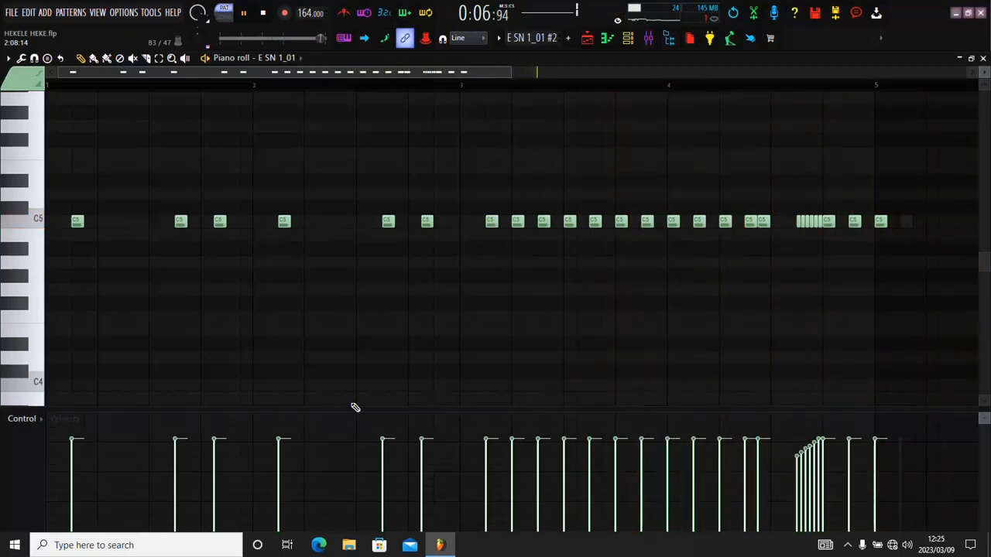
double_click(907, 222)
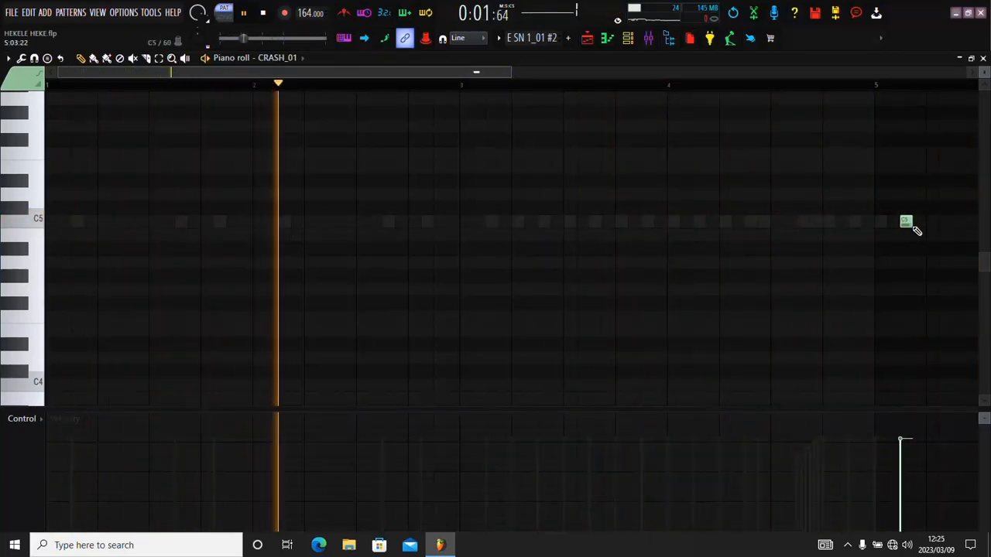
scroll(710, 84, down, 1)
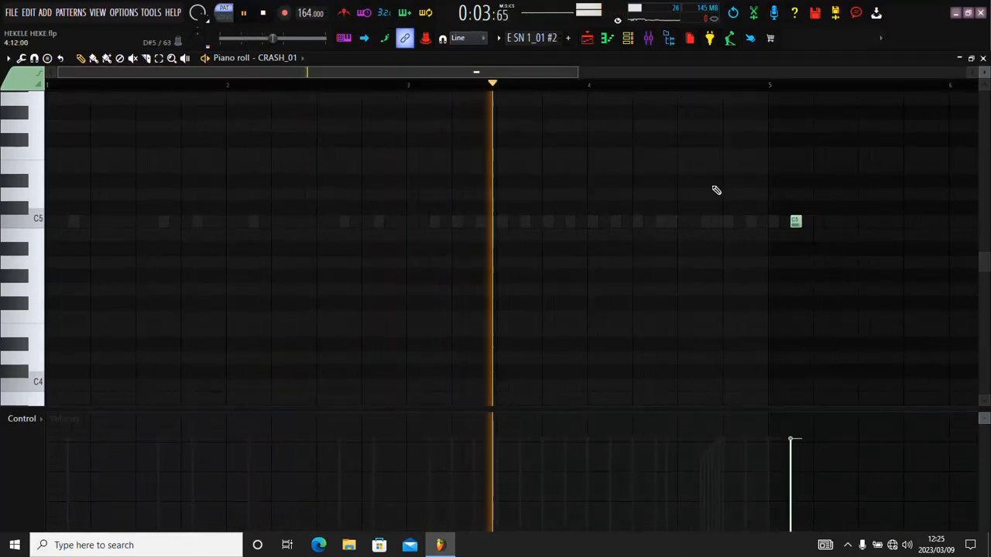
click(286, 59)
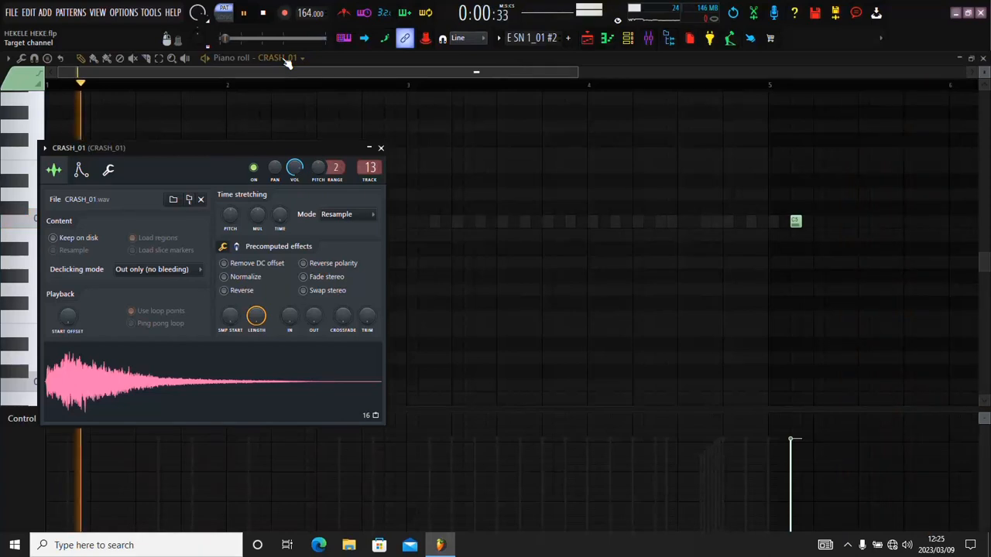
click(309, 121)
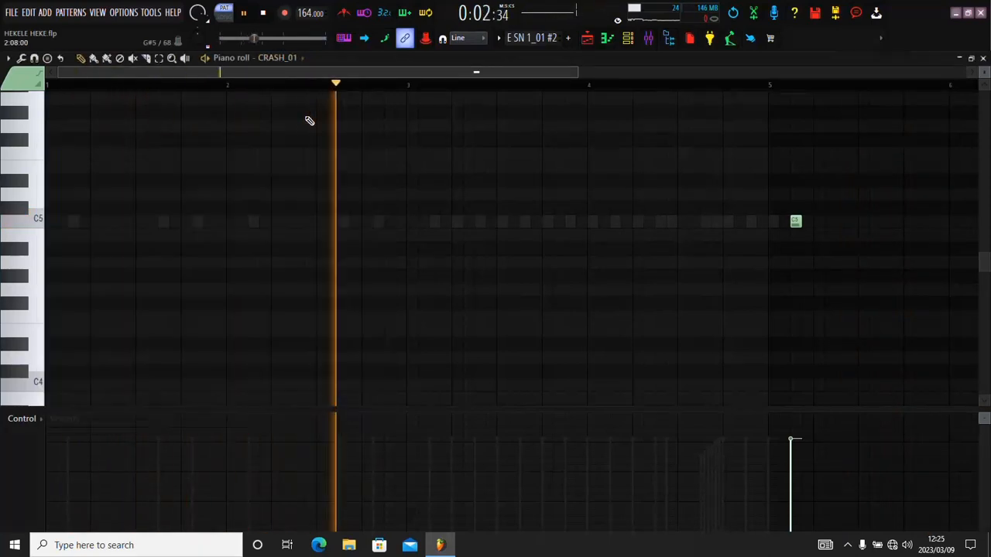
Step: Switch the piano roll back to the E SN 1_01 channel, show its sampler settings, and stop playback
click(282, 57)
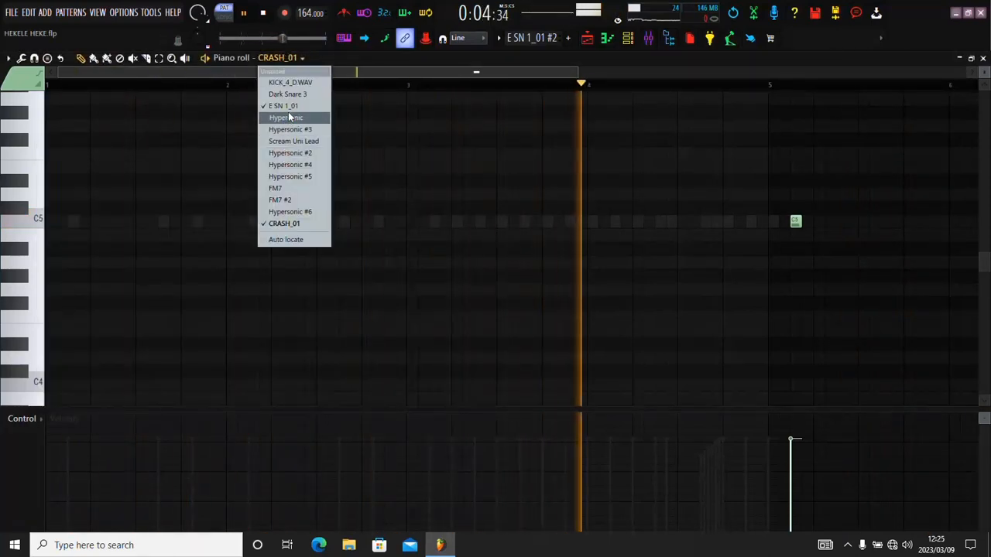
click(284, 106)
click(286, 59)
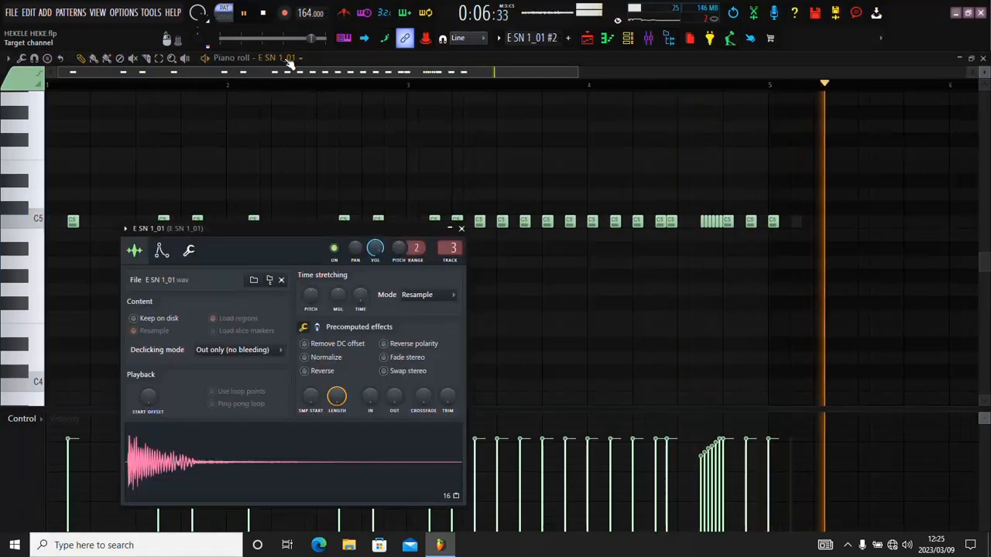
click(263, 14)
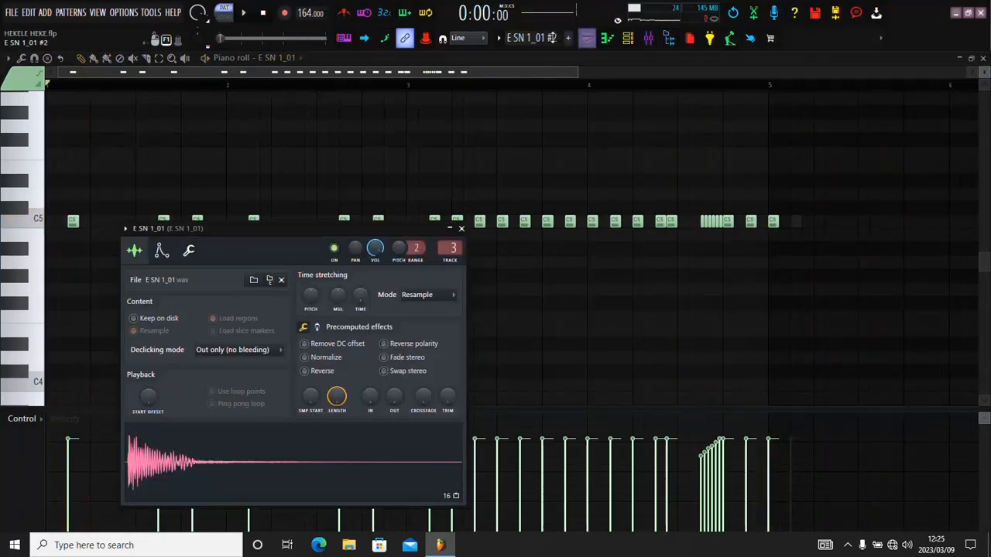
Step: Play the Hypersonic pattern and examine its full note range in the piano roll
scroll(551, 37, down, 1)
double_click(380, 184)
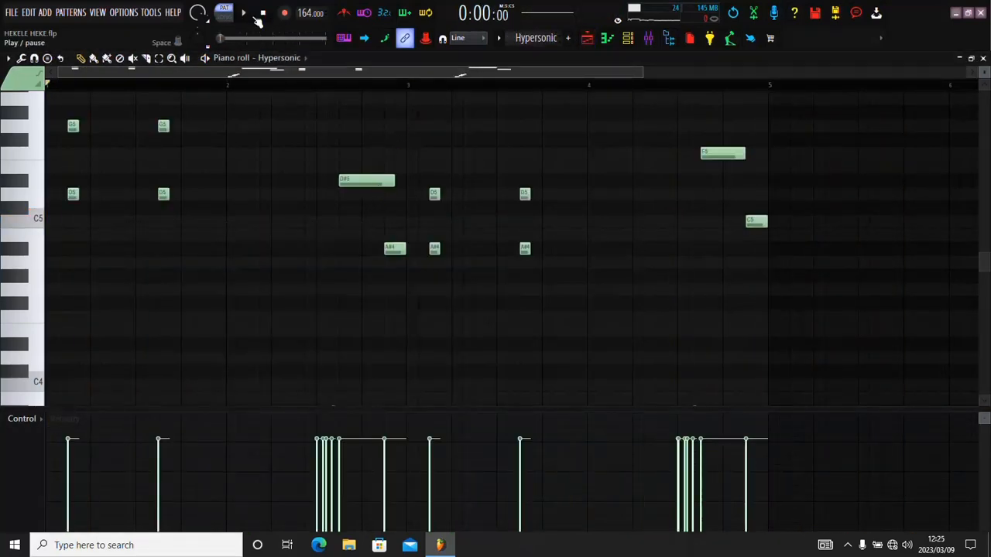
scroll(367, 108, up, 1)
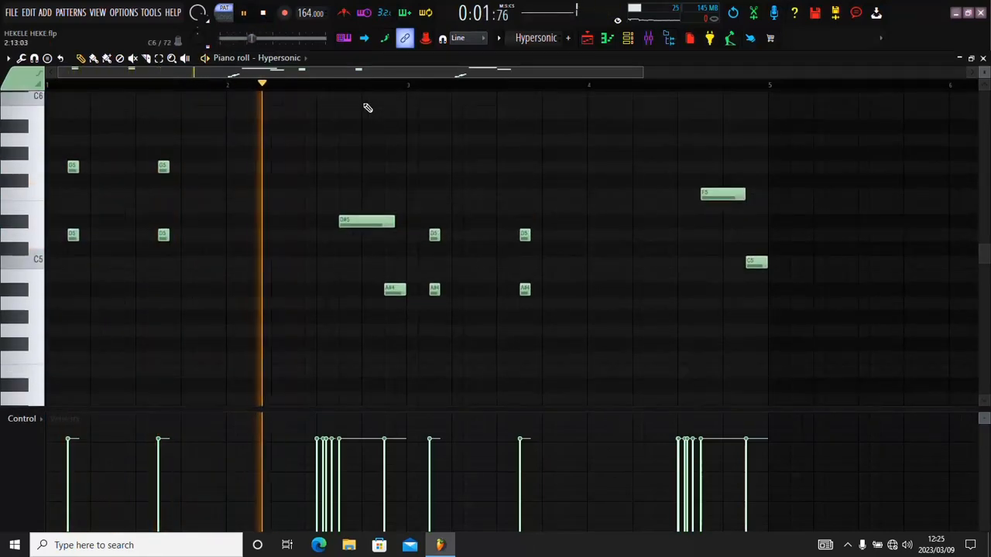
scroll(436, 120, down, 1)
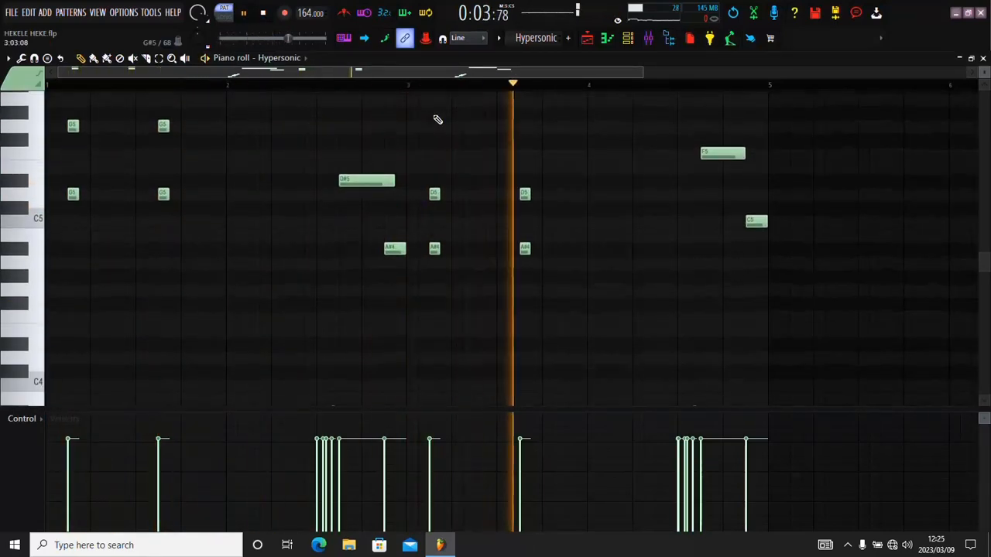
scroll(984, 72, down, 3)
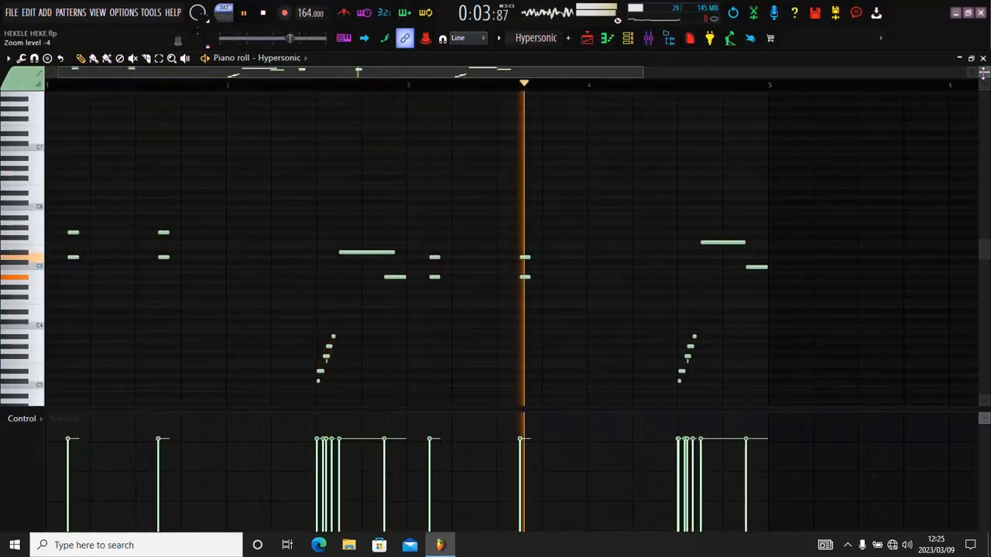
drag(983, 73, 978, 74)
Step: Check the Hypersonic channel's instrument patch from the channel rack, return to its piano roll notes, and stop playback
click(628, 38)
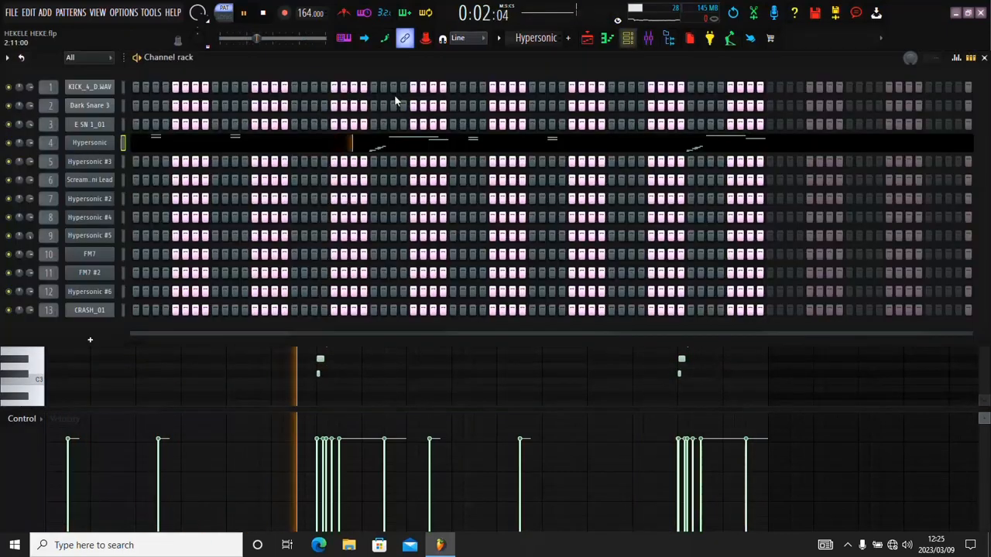
click(90, 143)
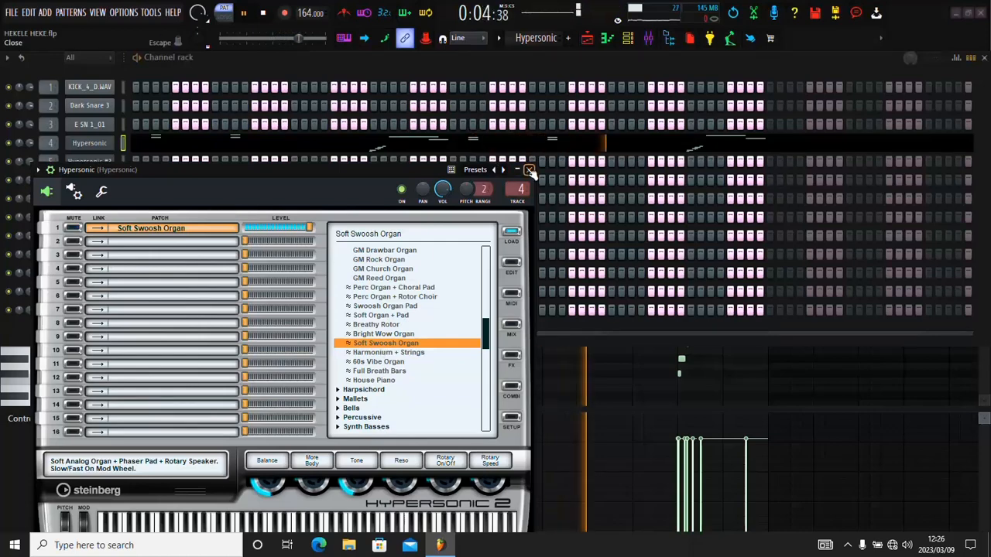
click(529, 170)
click(443, 359)
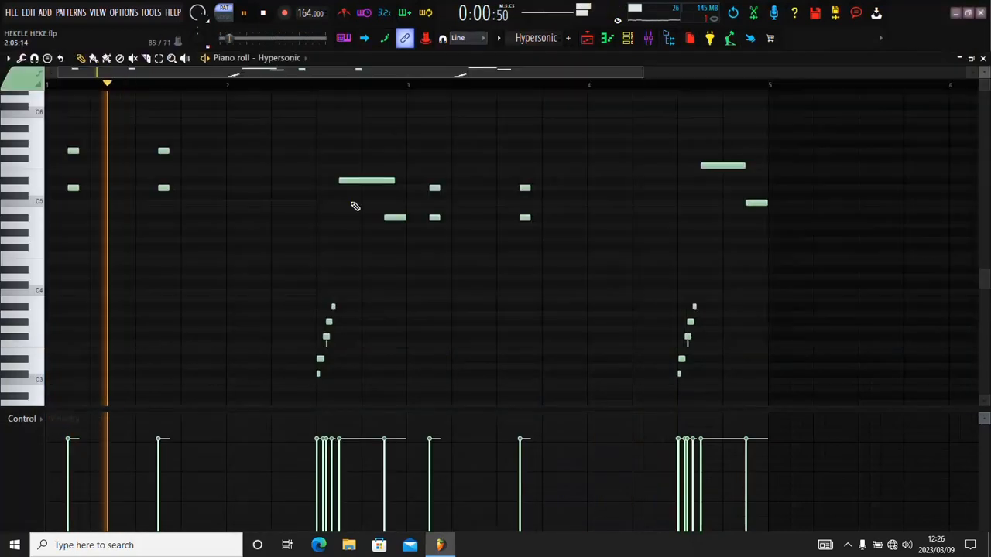
click(265, 13)
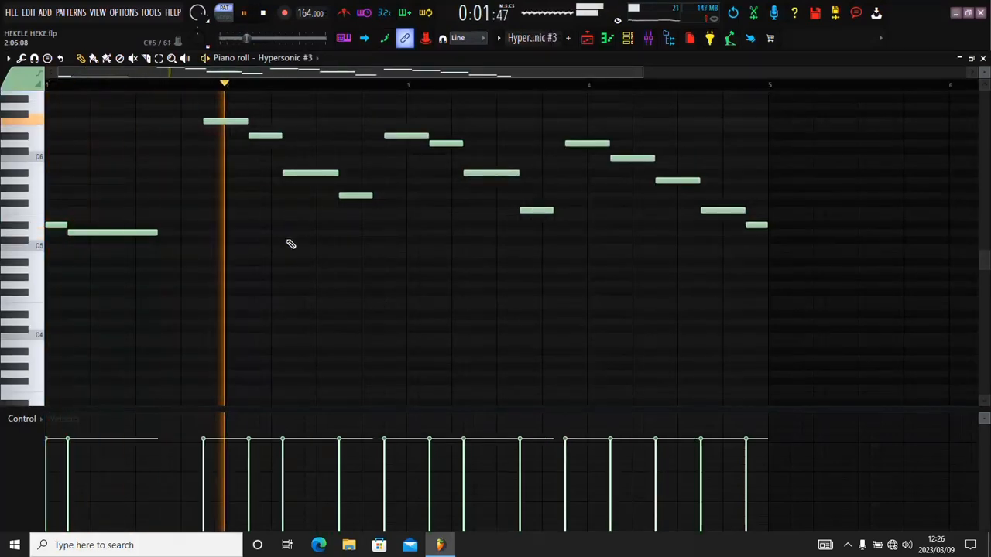
Step: Examine the Hypersonic #3 pattern's notes up close in the piano roll and return to the channel rack
ctrl+right_click(329, 271)
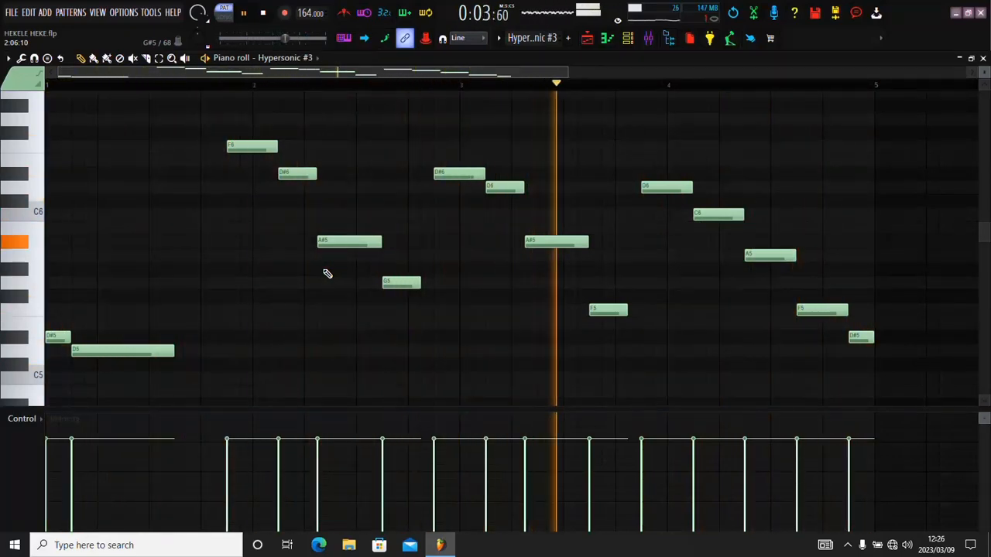
key(F6)
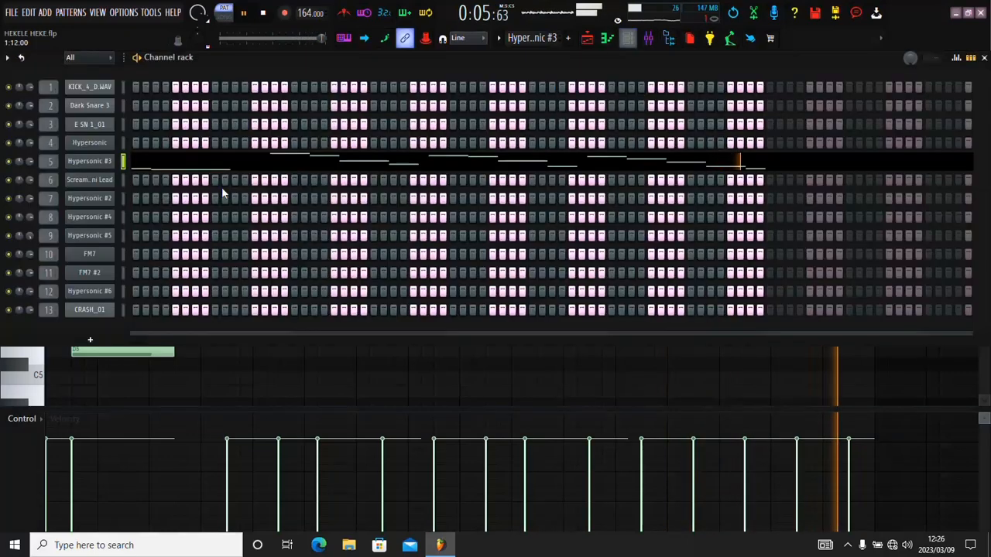
Step: Locate Legato Strings XXL in the Hypersonic #3 instrument's patch list, close the instrument, and revisit the pattern's notes
click(93, 164)
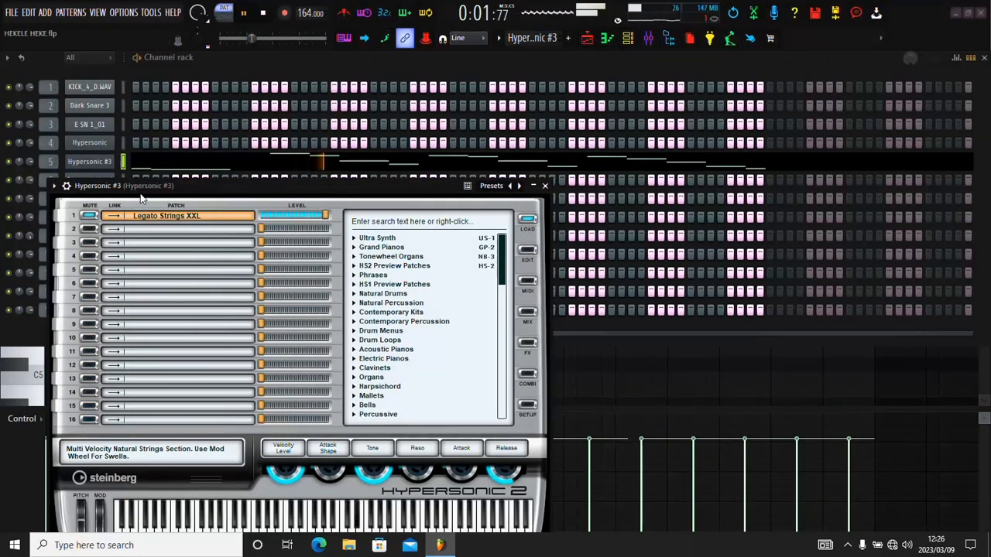
drag(141, 187, 283, 125)
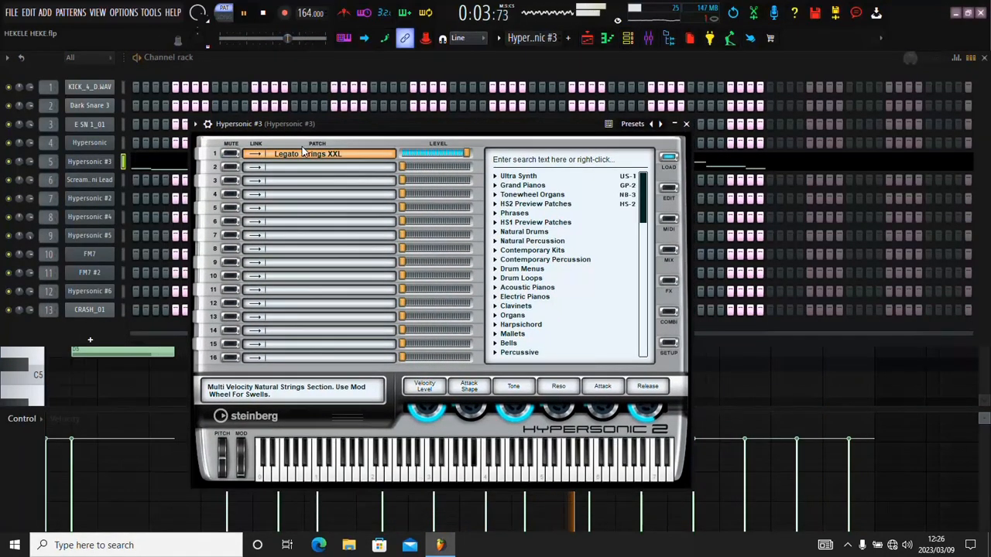
right_click(297, 155)
click(316, 165)
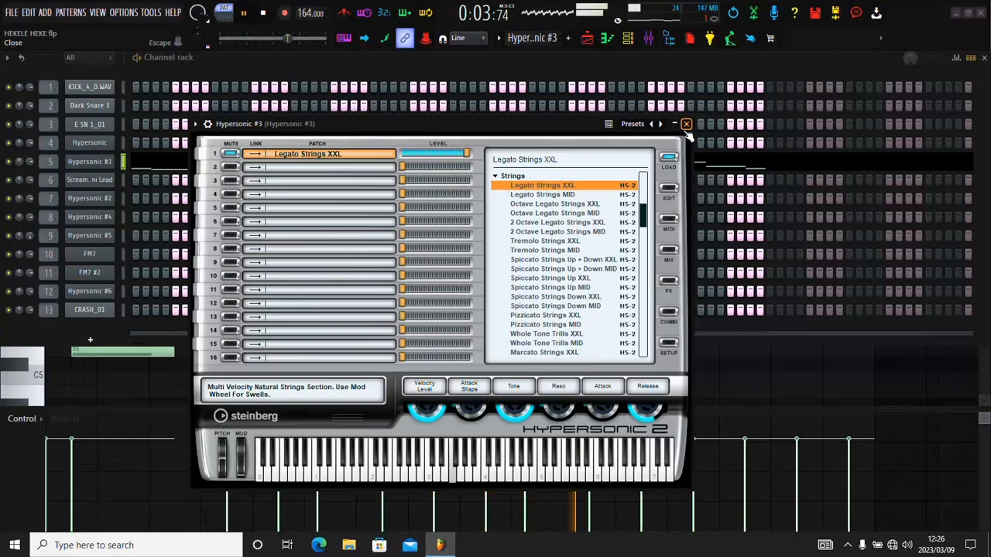
click(685, 125)
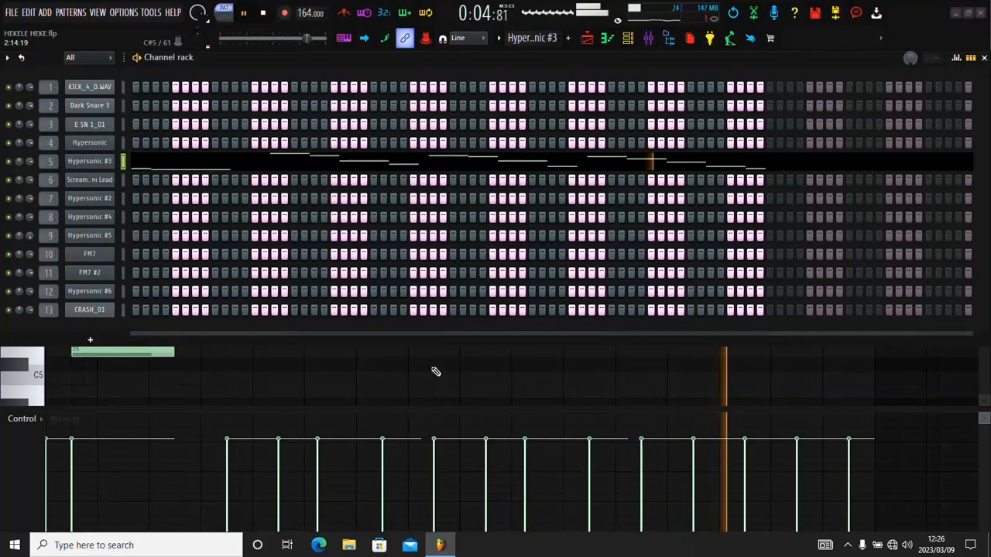
key(F6)
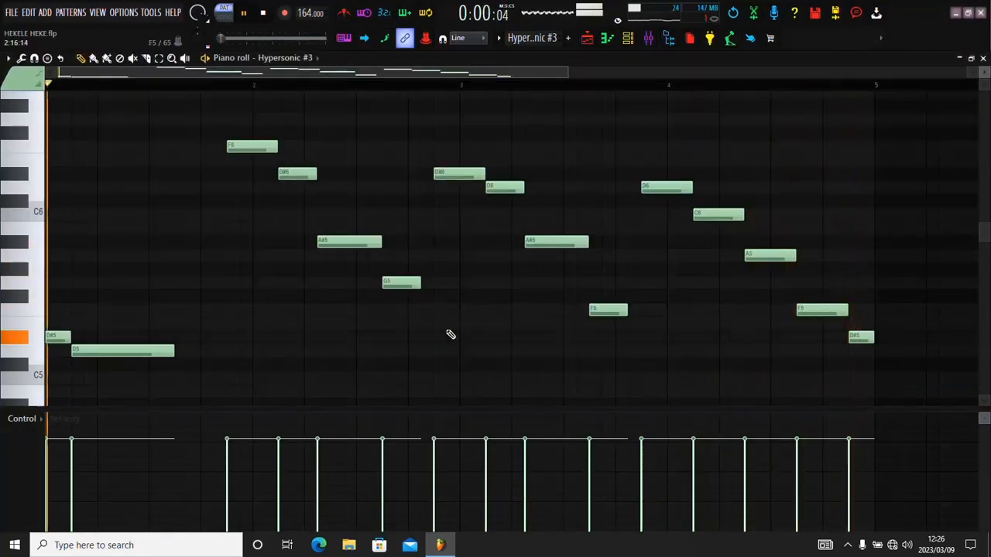
click(643, 39)
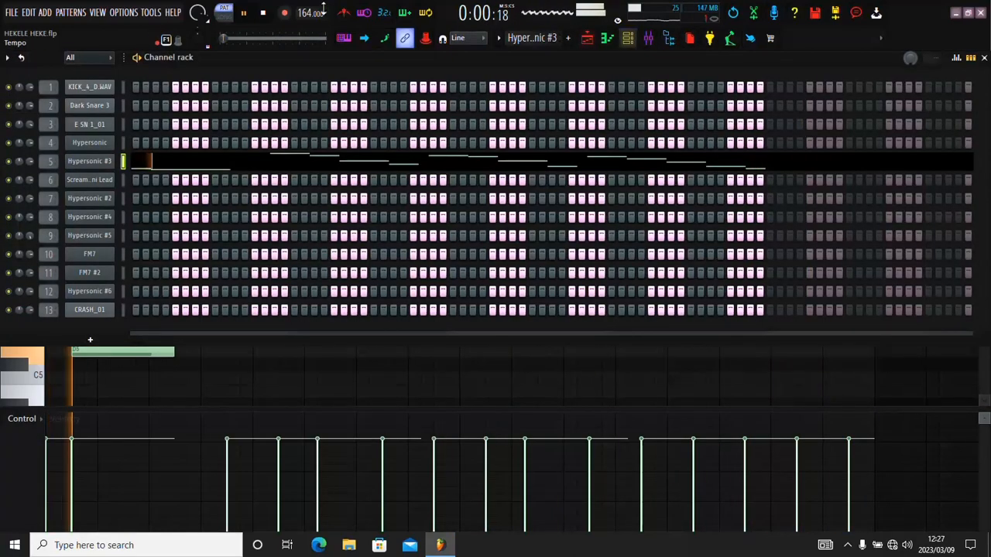
Step: Select the Scream Uni Lead pattern and play it while examining its long notes in the piano roll
scroll(532, 40, down, 1)
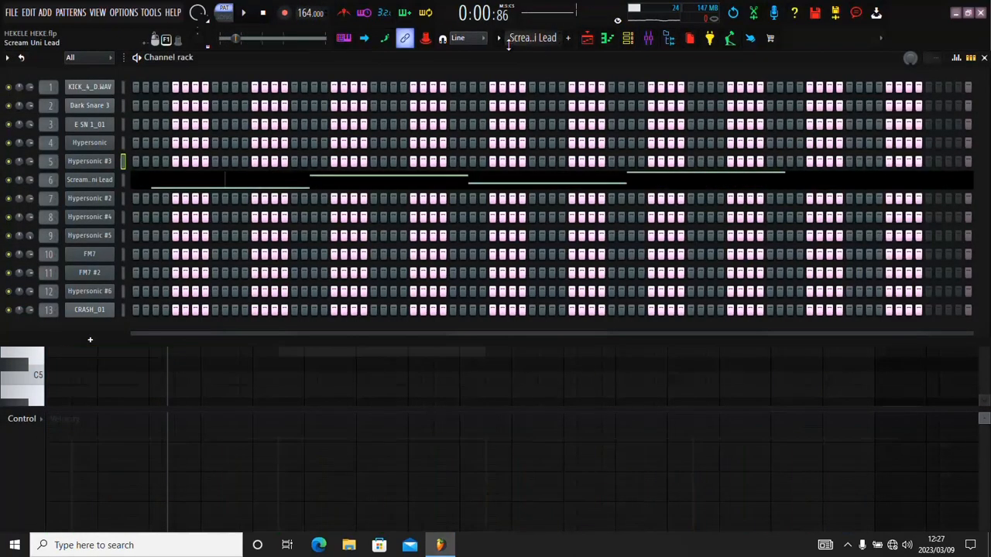
click(230, 183)
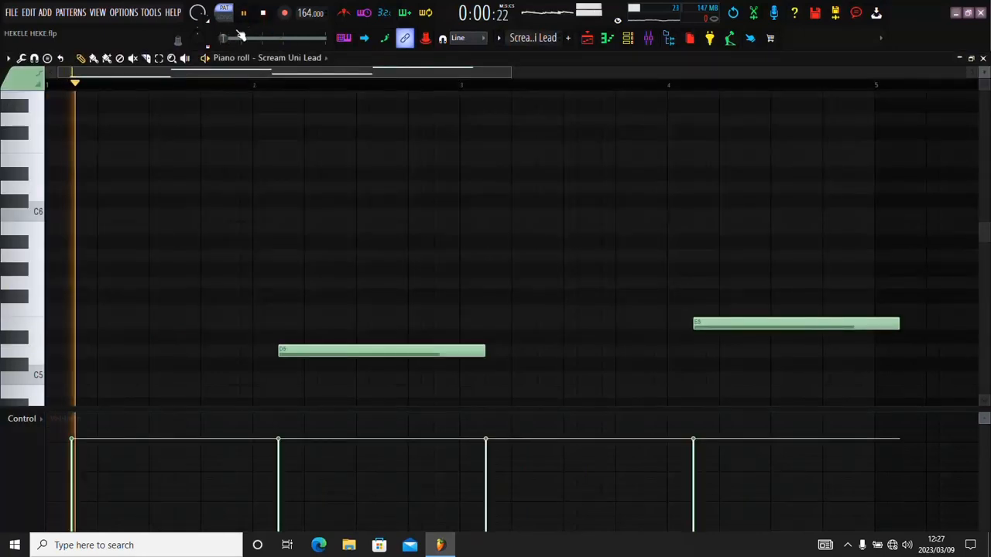
scroll(257, 195, down, 5)
scroll(257, 194, up, 1)
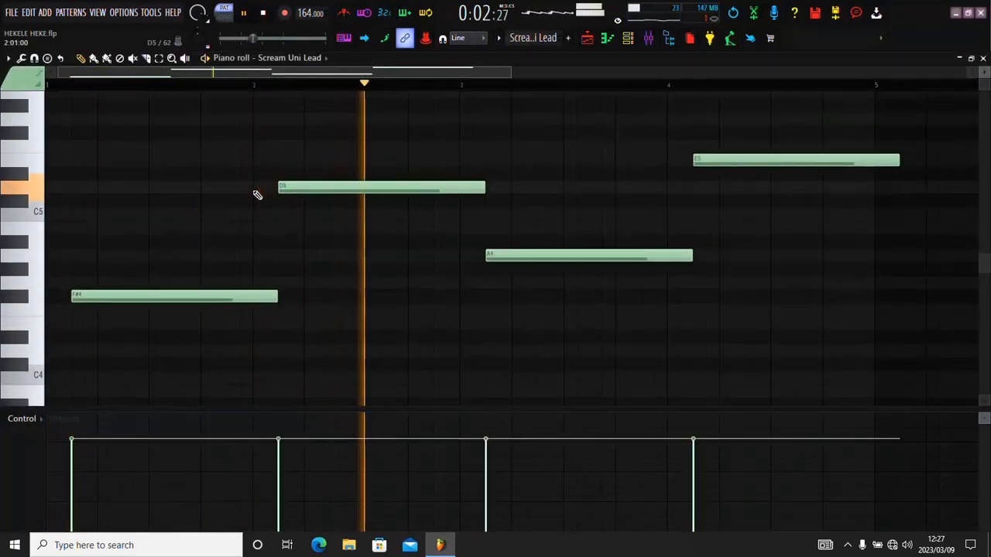
Step: Set the playback loop range to span all four Scream Uni Lead notes, then deselect the notes
drag(902, 89, 73, 237)
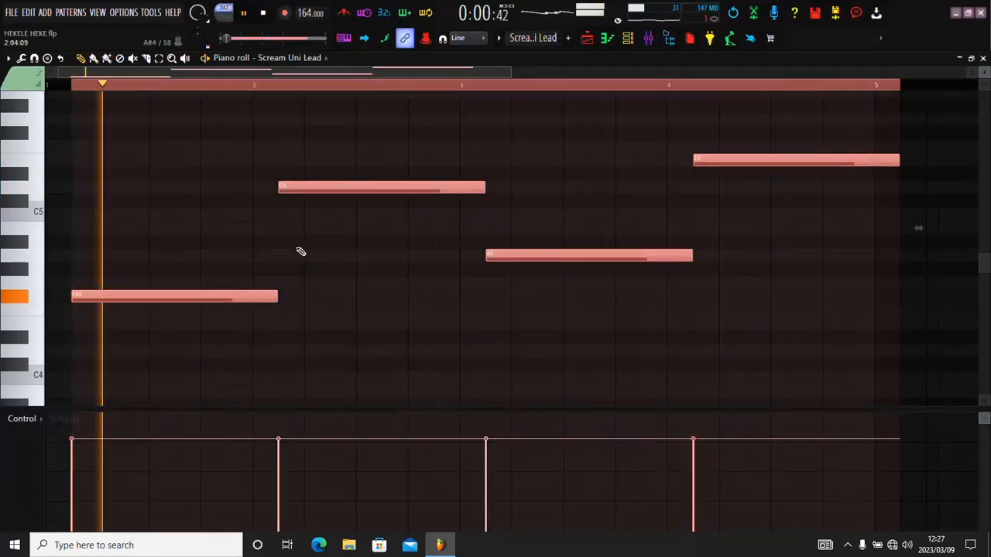
click(378, 233)
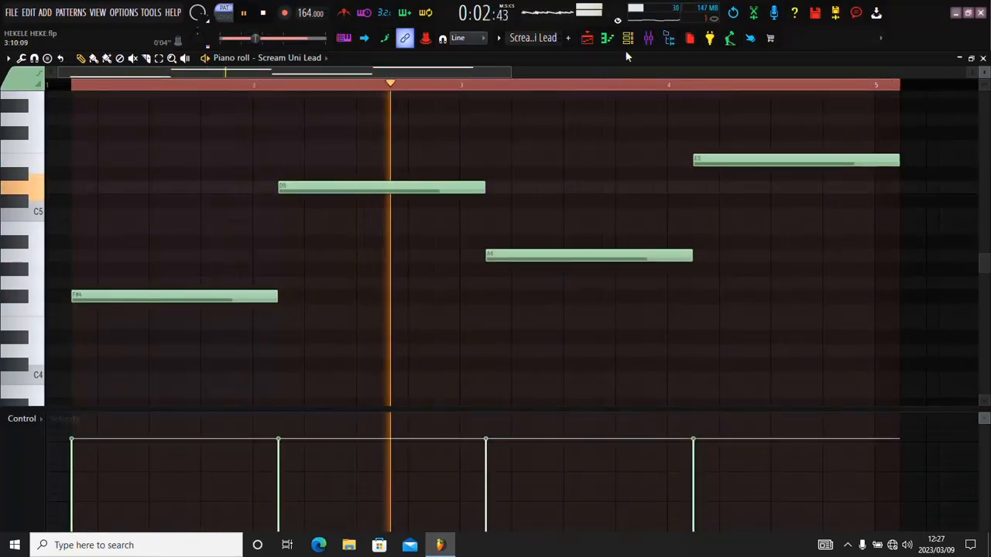
Step: Locate Scream Uni Lead in the Polysix instrument's preset list, close the instrument, and revisit the pattern's notes
click(629, 40)
click(96, 184)
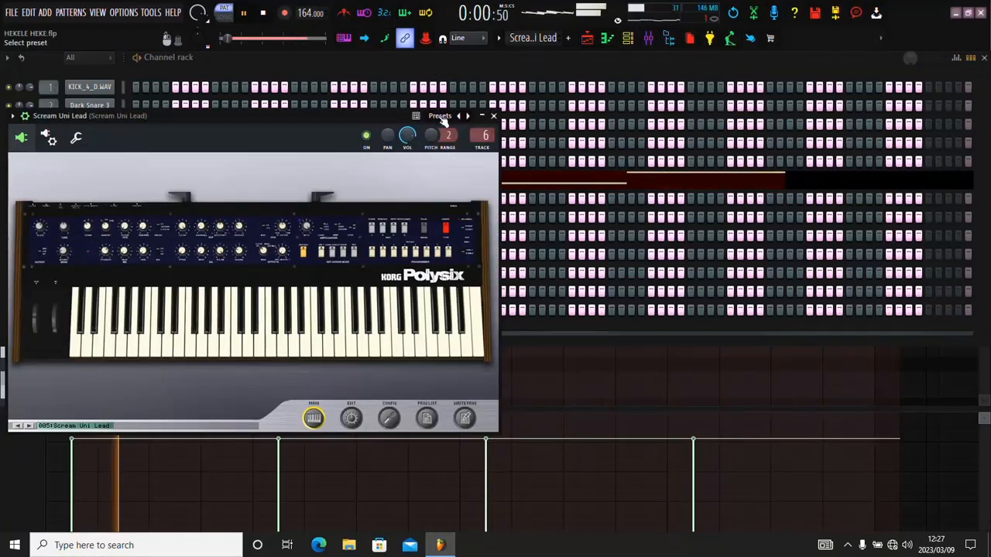
click(439, 116)
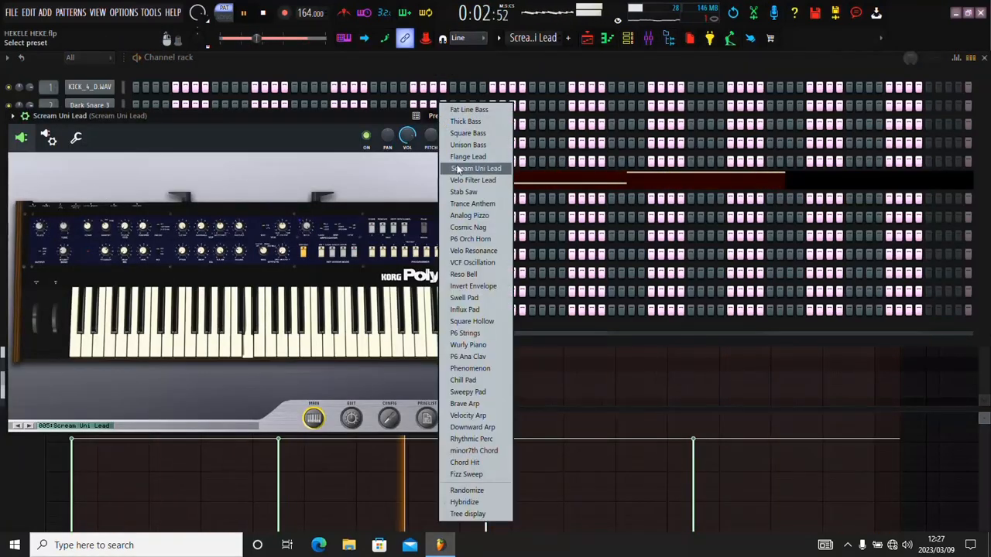
click(340, 131)
click(493, 116)
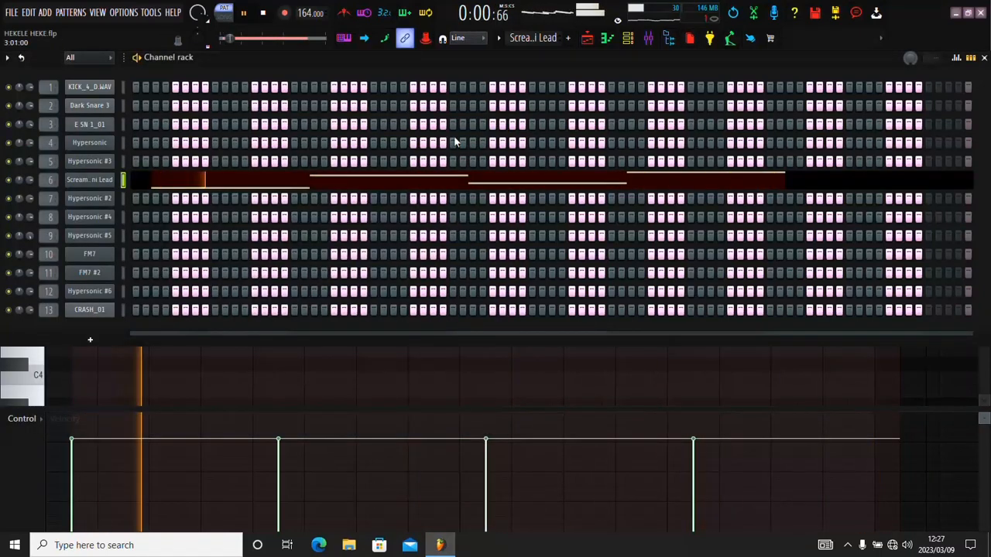
click(487, 180)
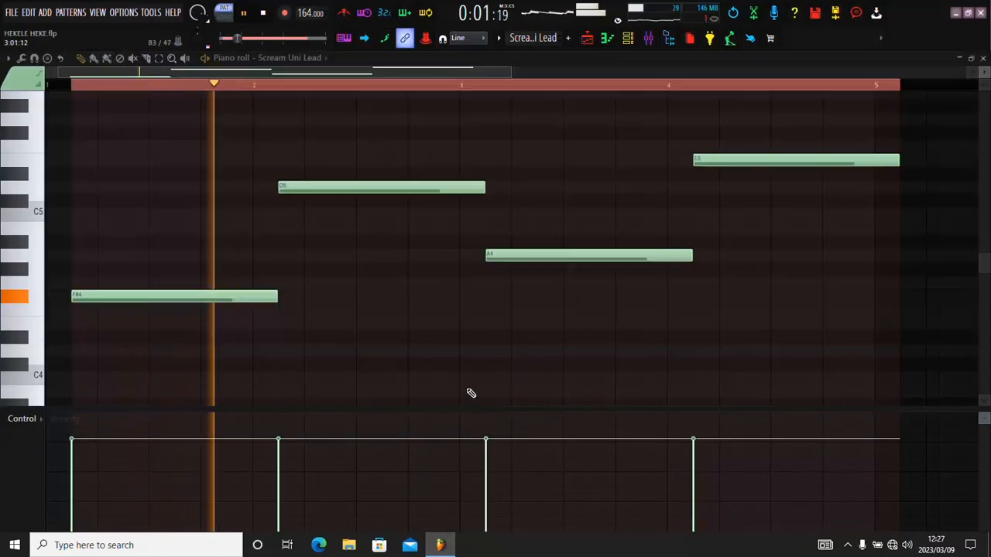
Step: Stop playback, switch to the Hypersonic #2 pattern, and play it while examining its notes in the piano roll
click(625, 44)
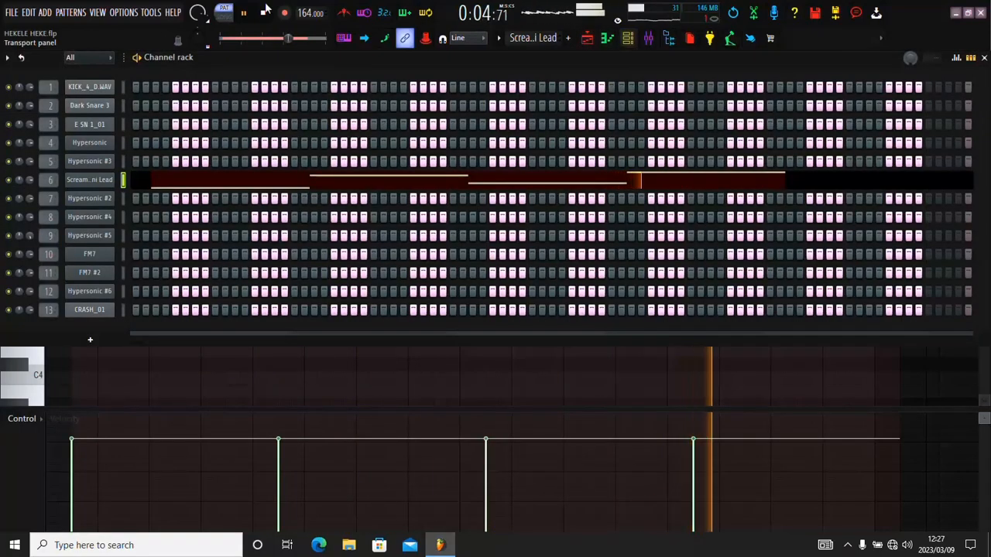
scroll(517, 35, down, 1)
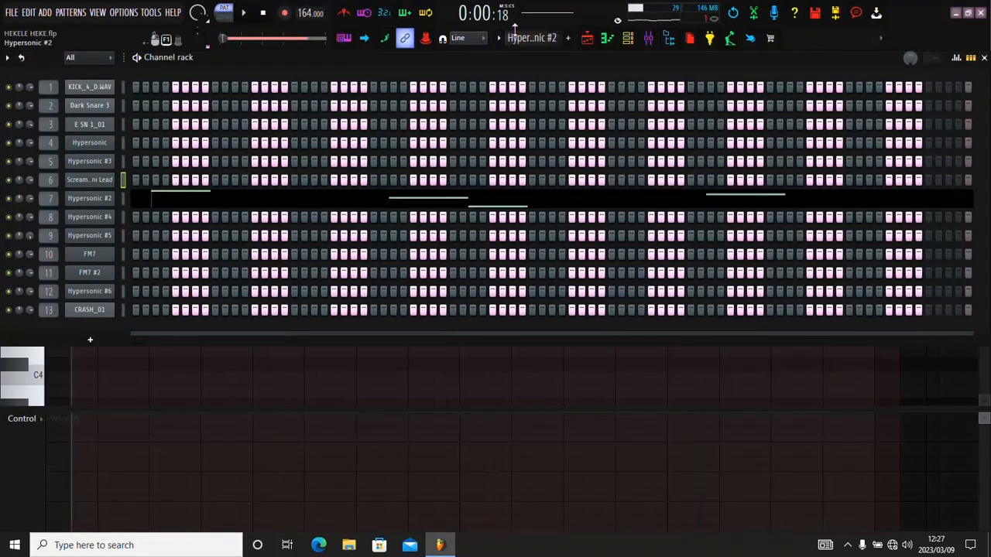
click(240, 203)
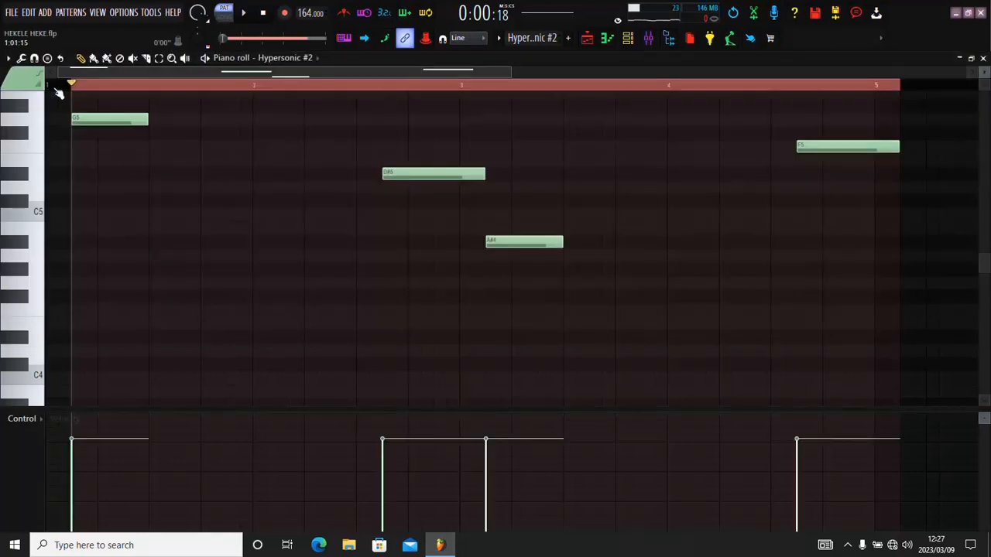
click(244, 12)
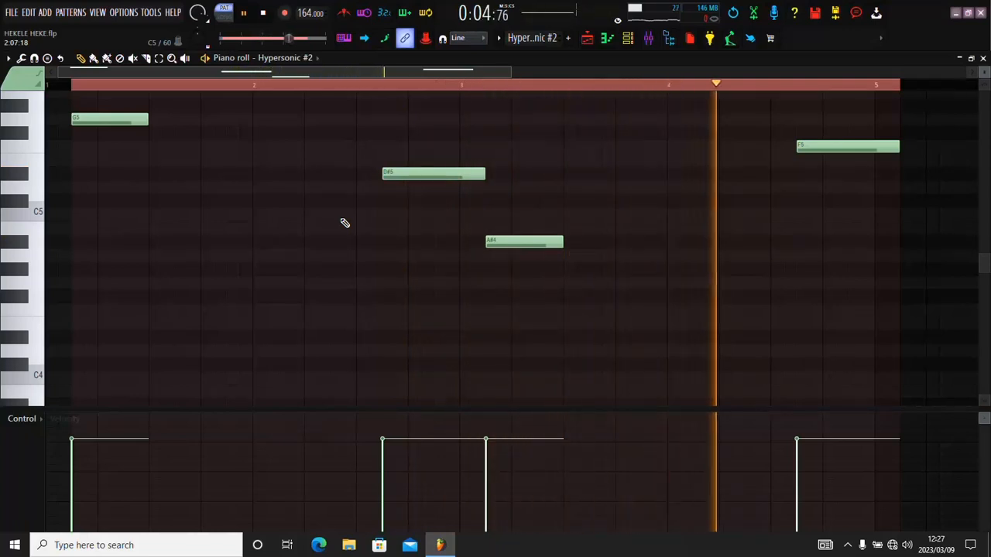
scroll(345, 223, up, 1)
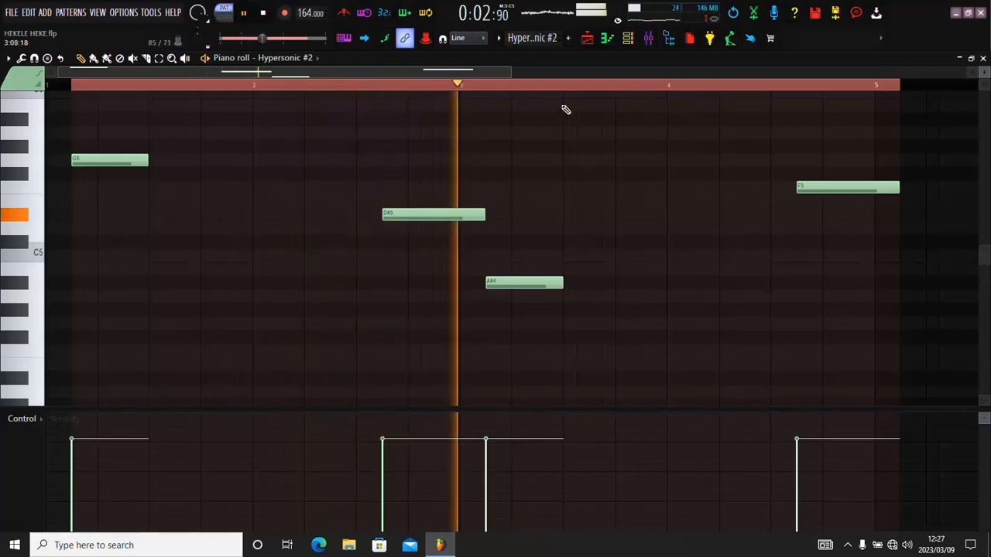
Step: Locate Power Chords in the Hypersonic #2 instrument's patch list and revisit the pattern's notes in the piano roll
click(628, 38)
click(97, 202)
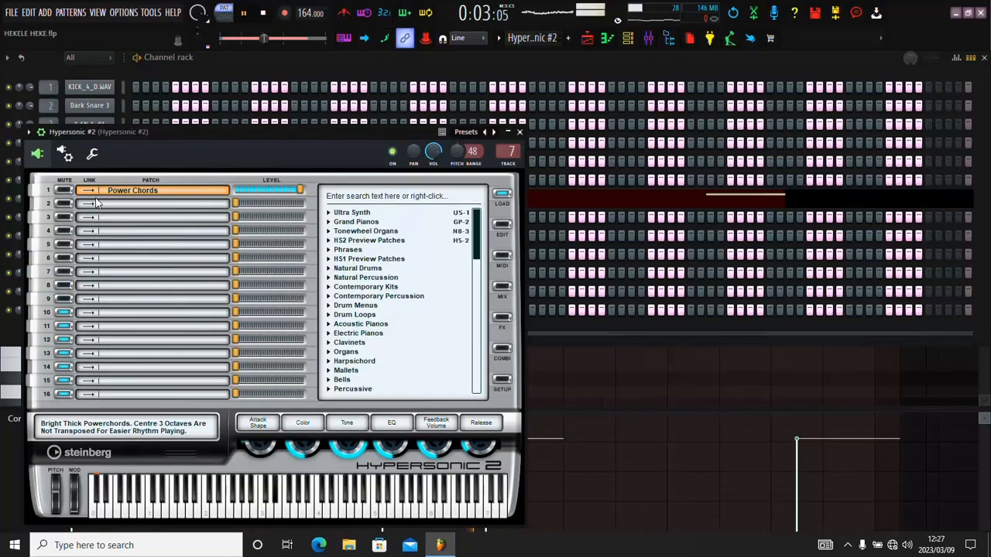
click(120, 193)
click(147, 200)
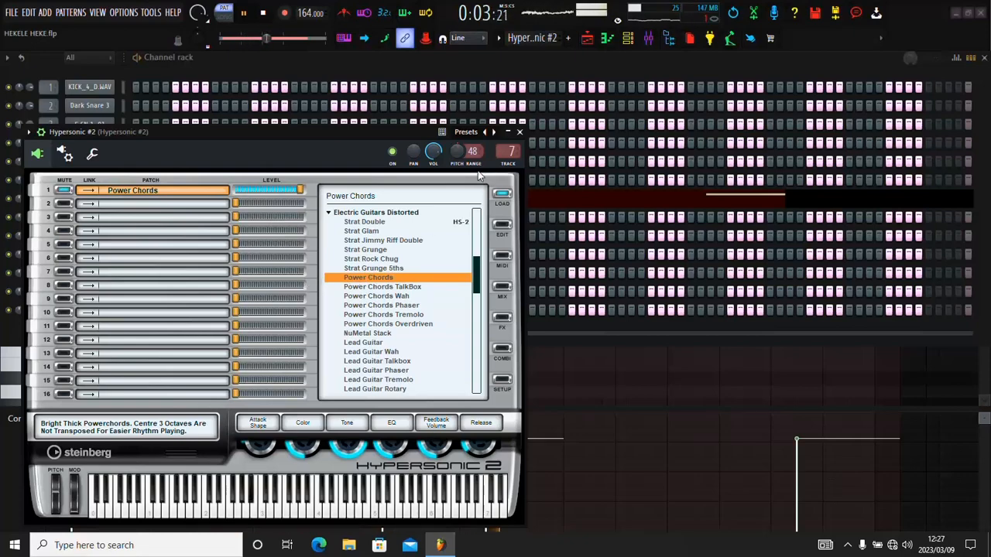
right_click(528, 381)
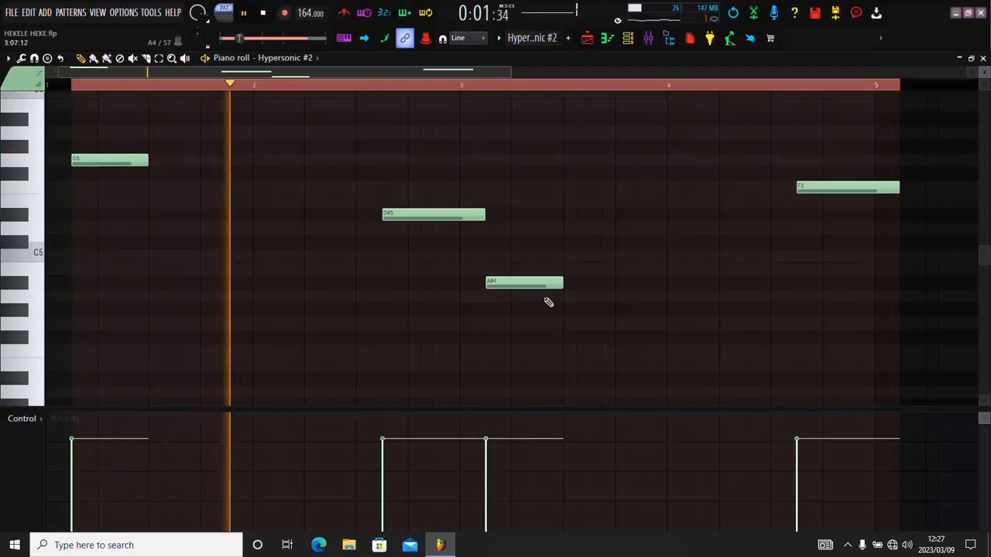
scroll(593, 133, up, 1)
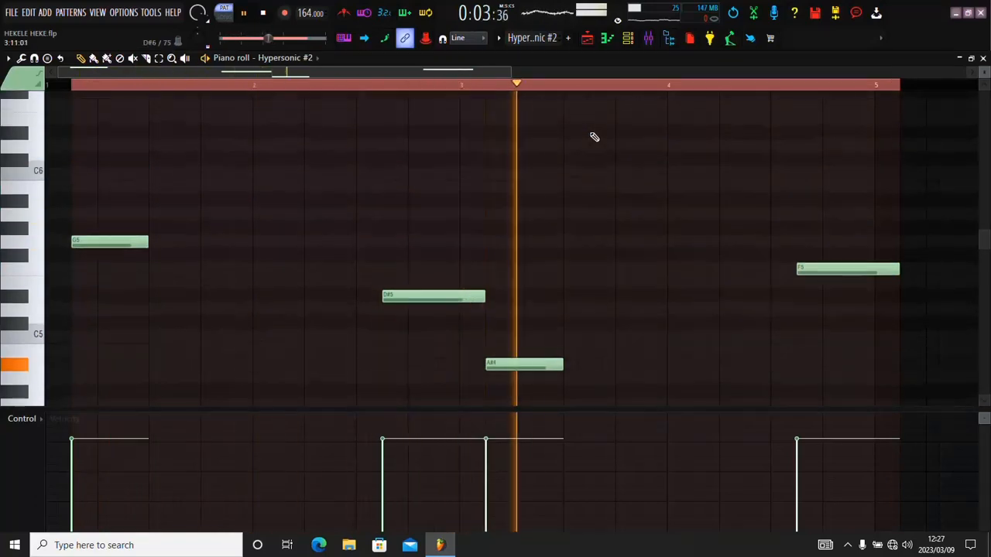
Step: Switch to the Hypersonic #4 pattern, open its notes in the piano roll, and clear the time selection
click(583, 48)
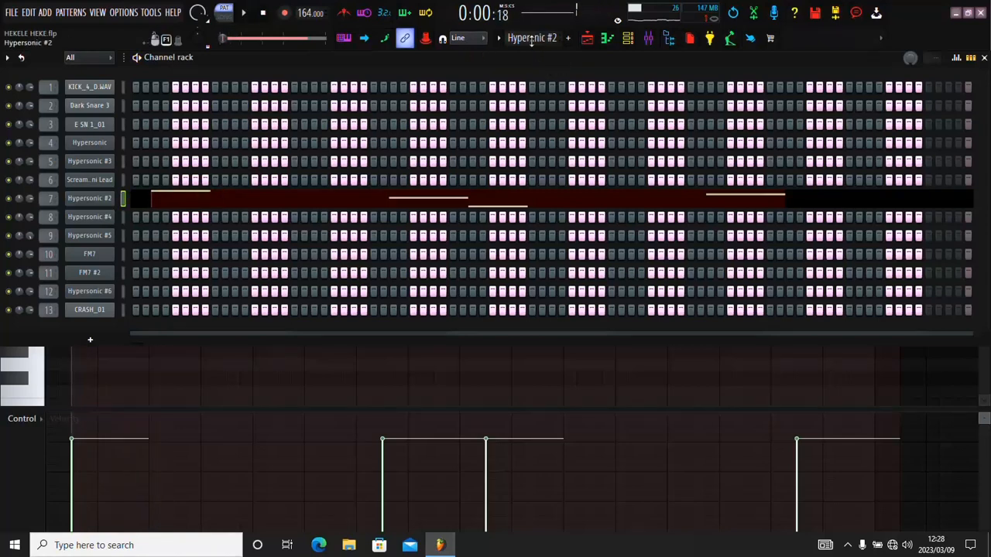
scroll(532, 39, down, 1)
click(237, 218)
scroll(117, 126, down, 1)
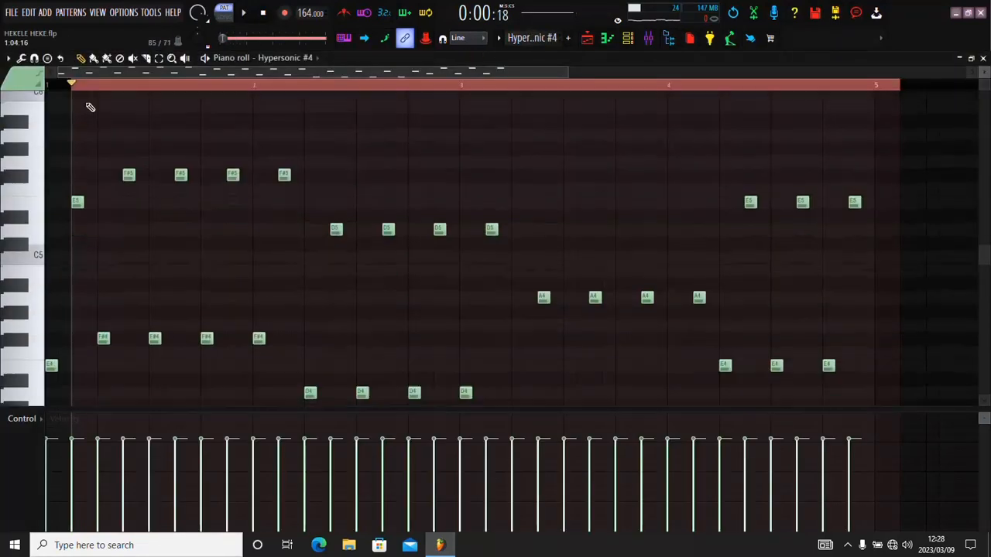
click(70, 85)
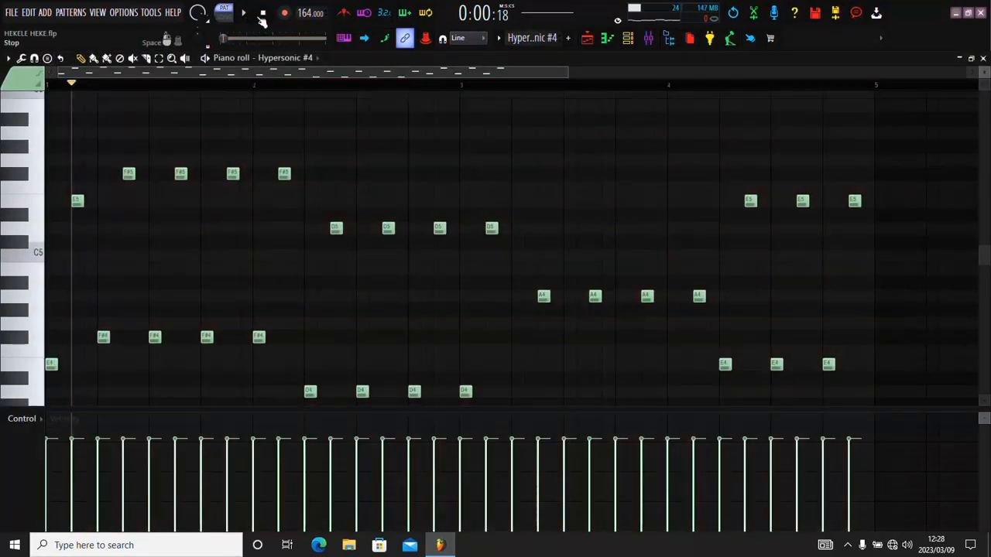
Step: Play the Hypersonic #4 pattern while examining its full range of high and low notes
click(242, 22)
scroll(261, 177, down, 1)
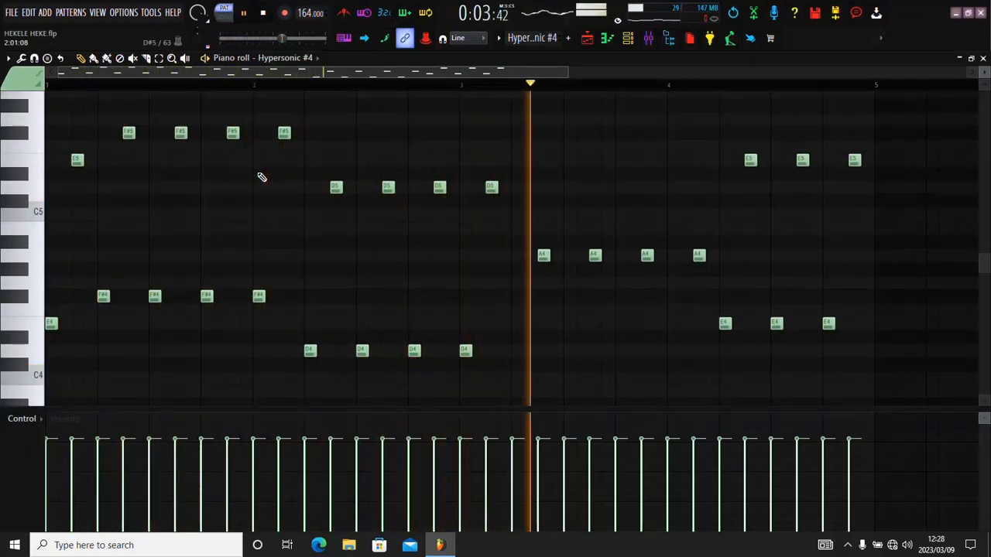
scroll(262, 178, up, 1)
scroll(261, 178, down, 3)
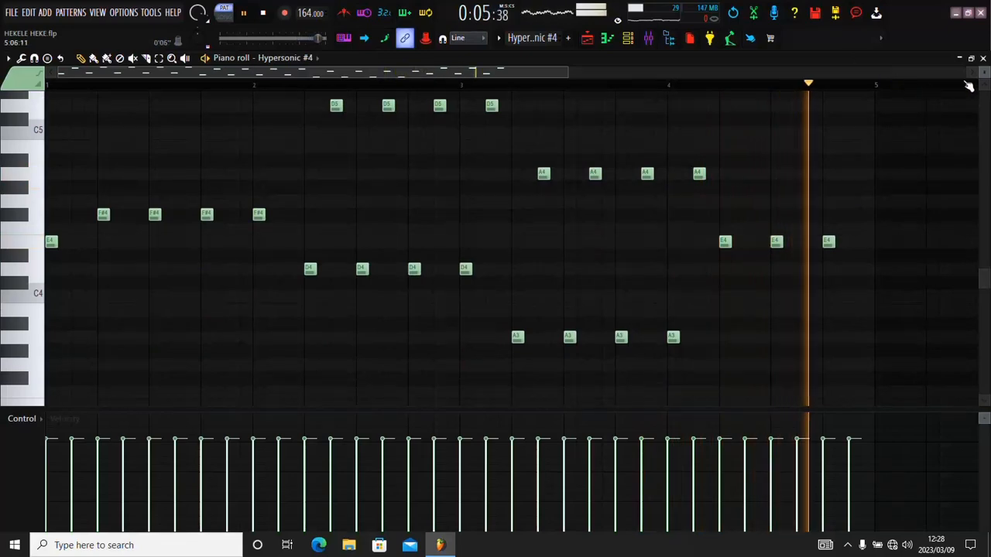
drag(984, 73, 984, 90)
scroll(820, 179, up, 1)
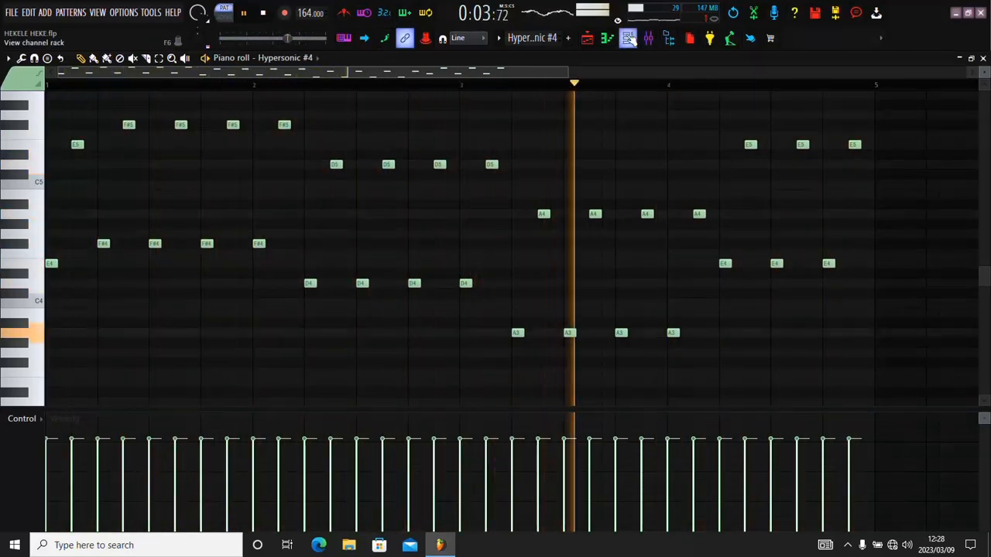
Step: Locate Warm Vibes + Soft Strings in the Hypersonic #4 instrument's patch list, close the instrument, and revisit the pattern's notes
click(628, 38)
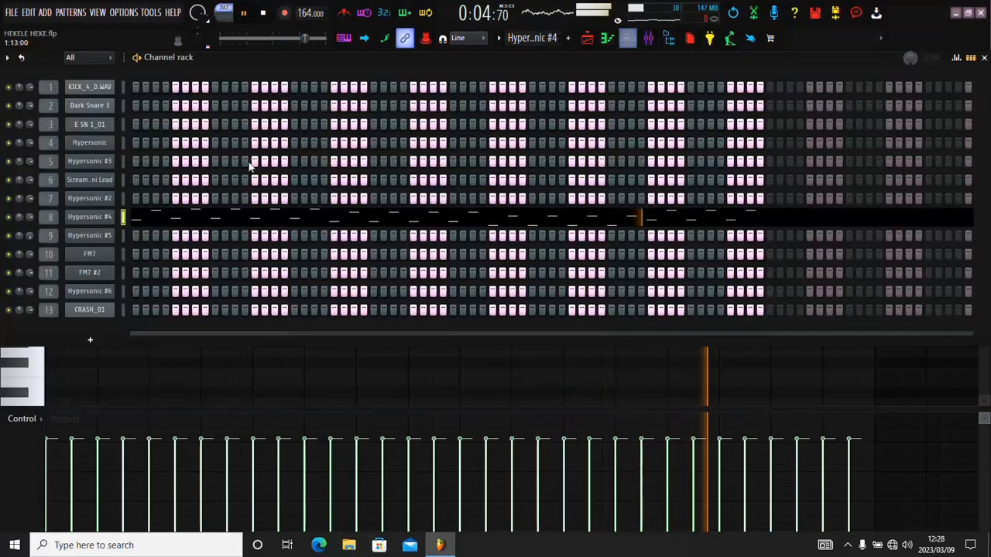
click(109, 218)
right_click(169, 224)
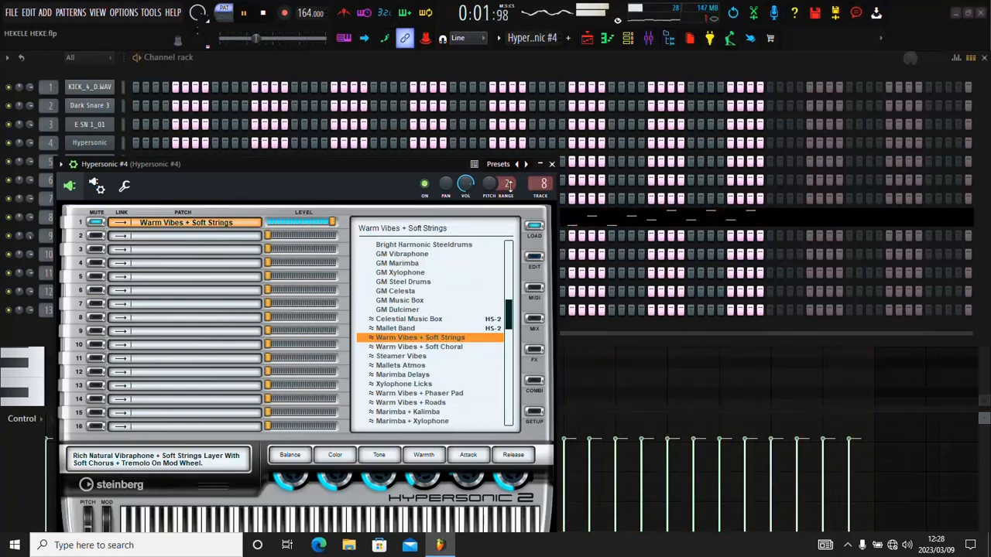
click(554, 166)
key(F7)
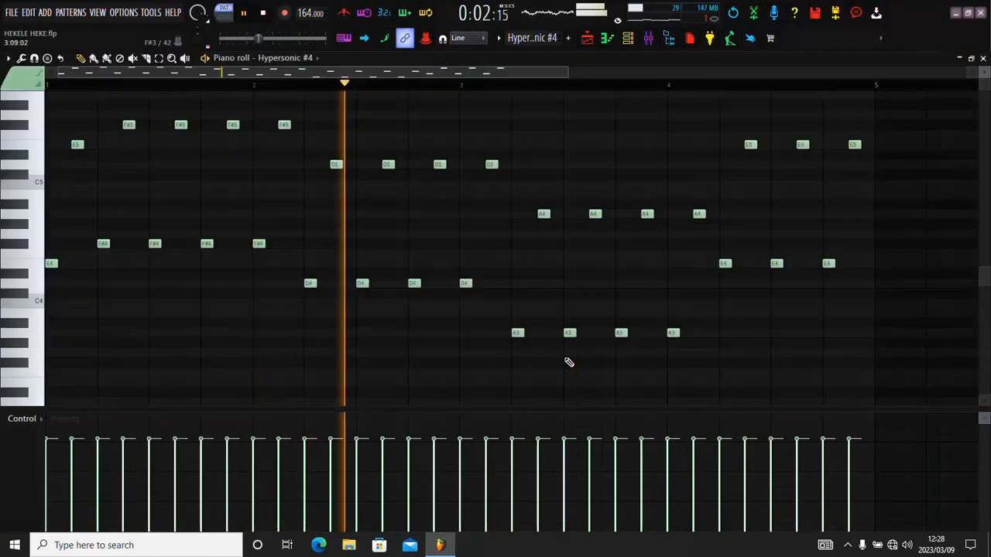
Step: Stop playback, switch to the Hypersonic #5 pattern, and play it while examining its two-note chords up close
key(F6)
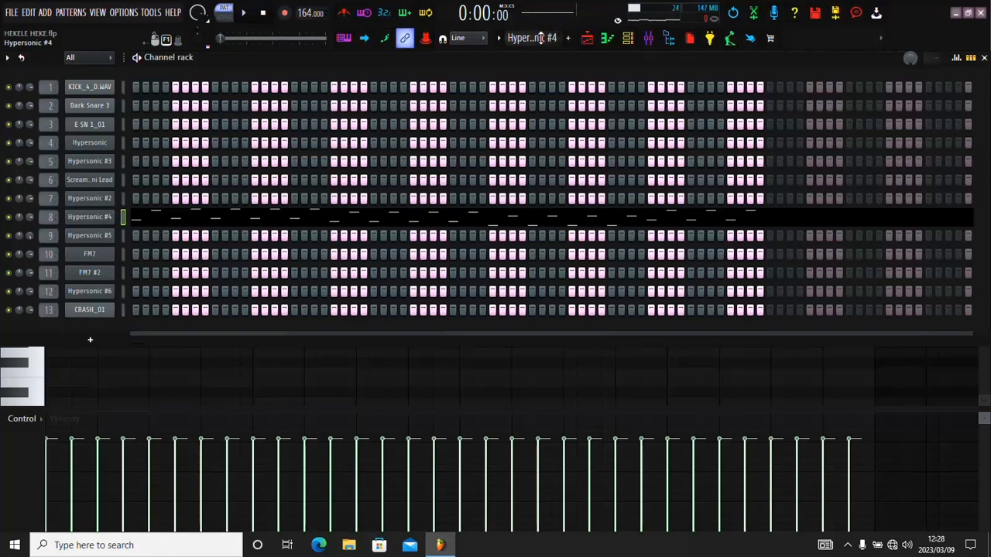
scroll(541, 38, down, 1)
click(234, 241)
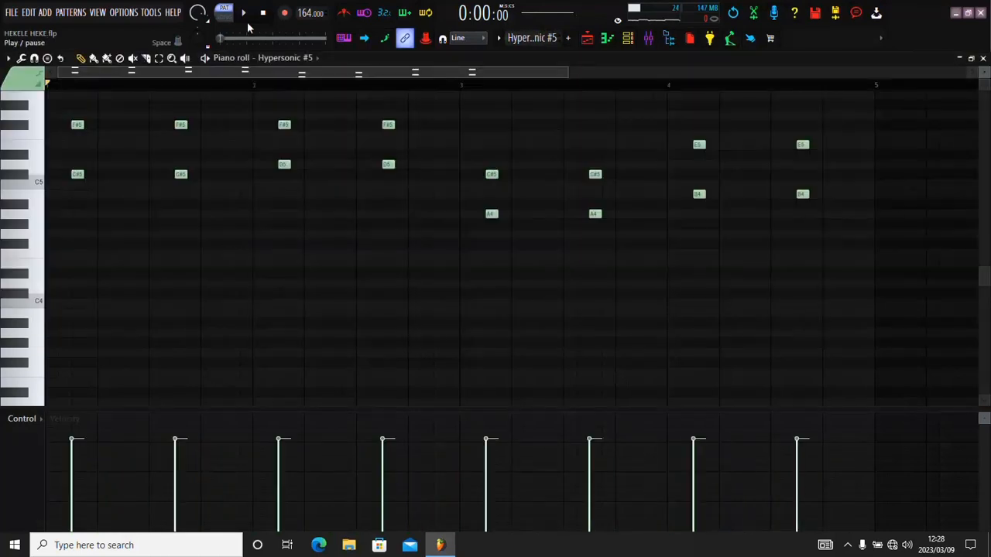
click(245, 15)
scroll(302, 183, up, 2)
drag(985, 74, 987, 67)
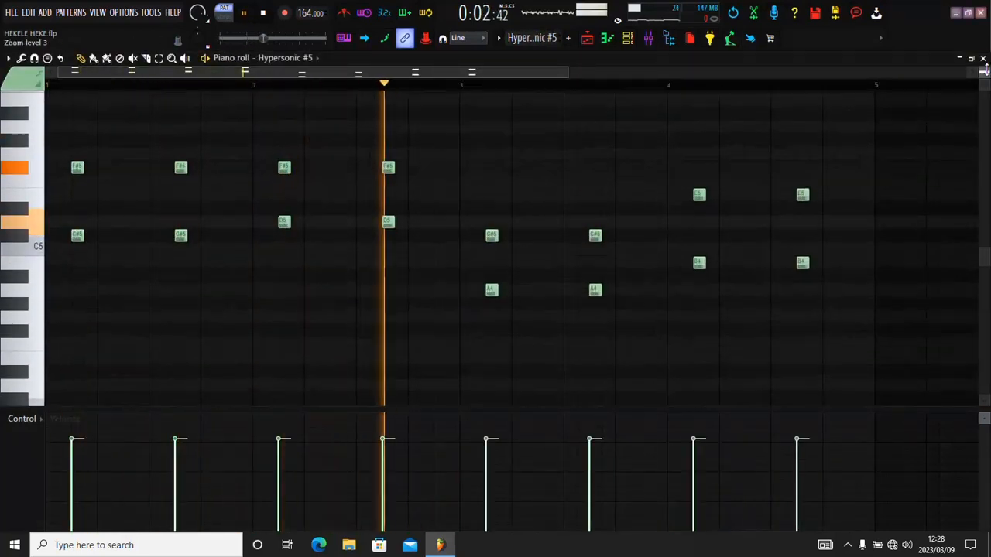
Step: Add Fruity Reeverb 2 to the first effect slot of the Hypersonic #5 mixer track with a 24% wet level
click(669, 39)
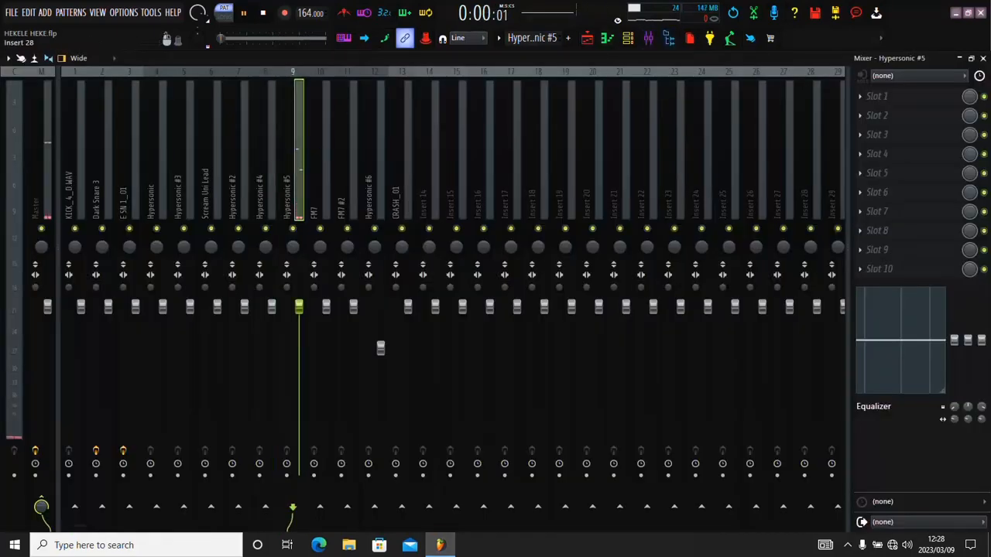
click(877, 96)
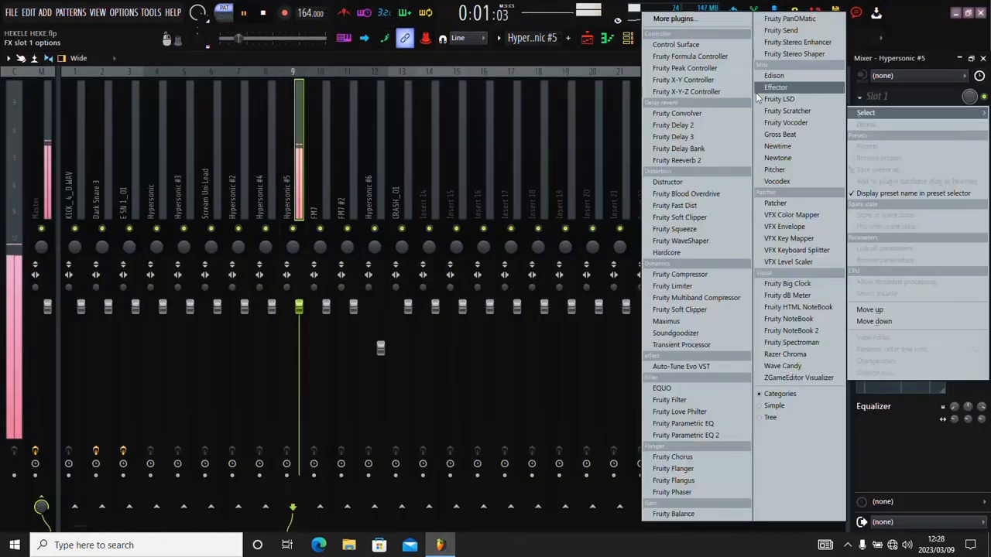
click(709, 160)
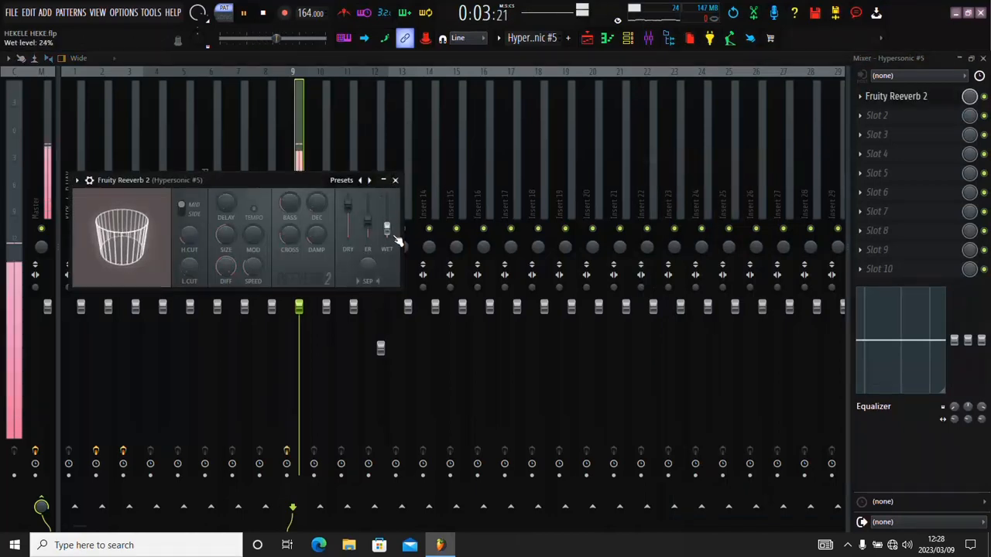
click(395, 180)
Step: Add Fruity Delay 2 to the second effect slot of the Hypersonic #5 track and set its input volume to 56%
click(877, 116)
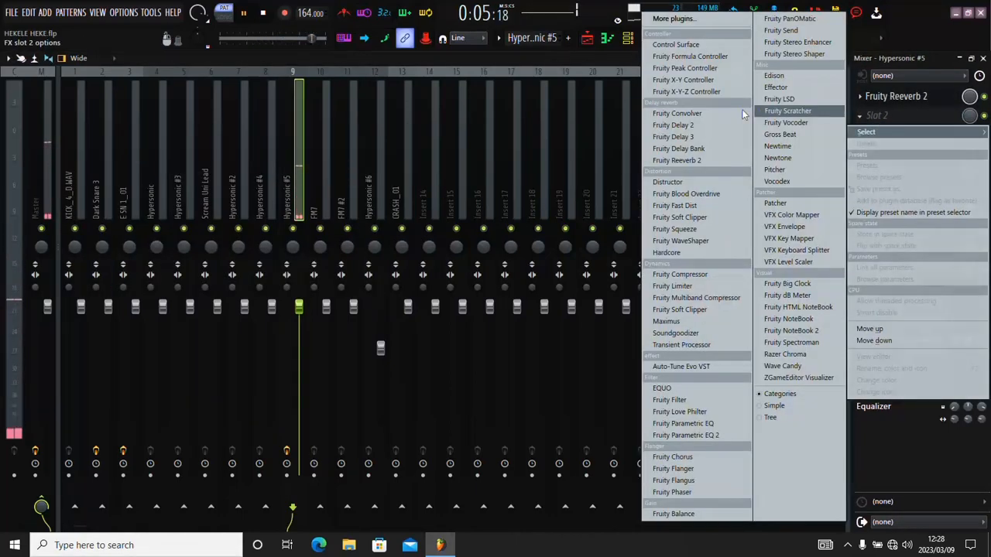
click(674, 126)
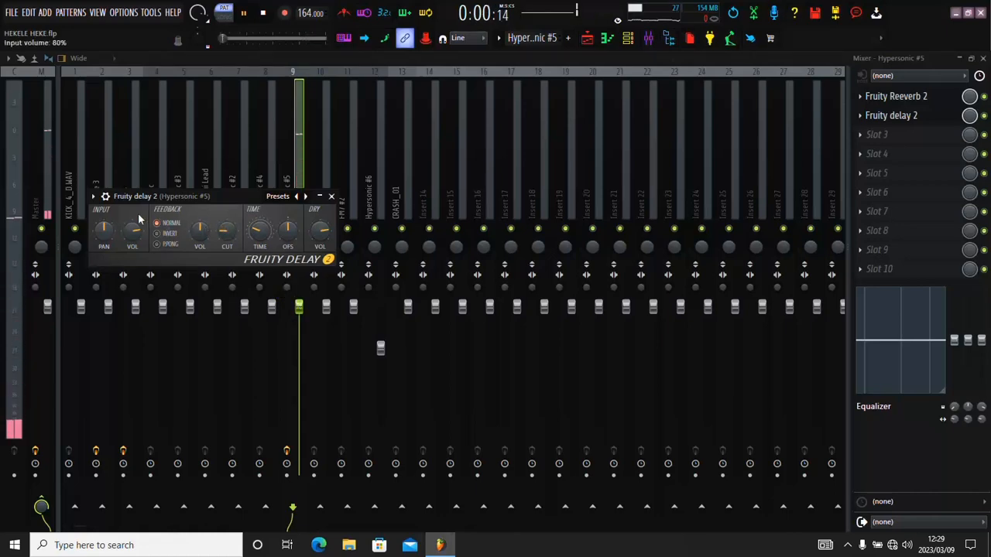
drag(157, 251, 158, 253)
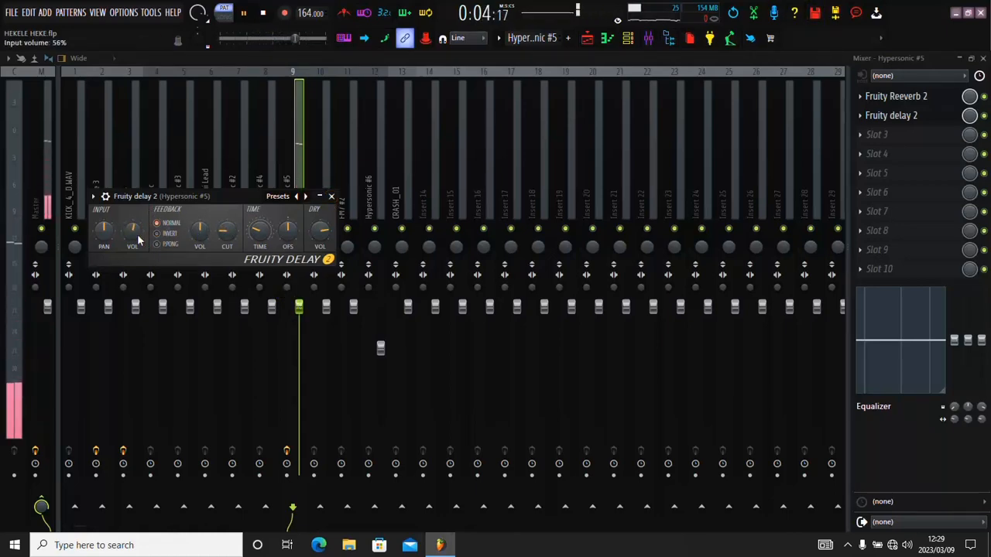
Step: Close the delay, boost the high equalizer band of the Hypersonic #5 mixer track, and return to the pattern's notes
click(331, 196)
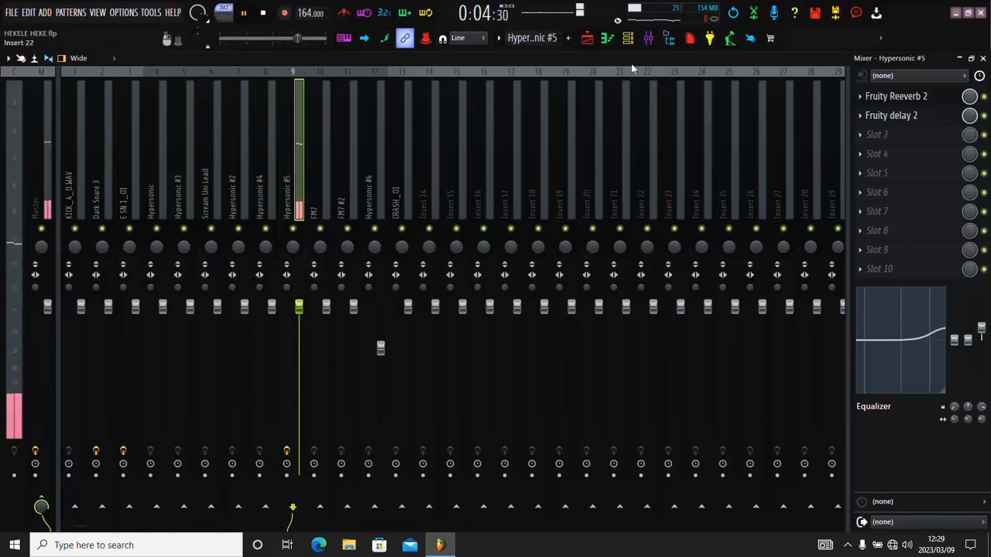
click(628, 38)
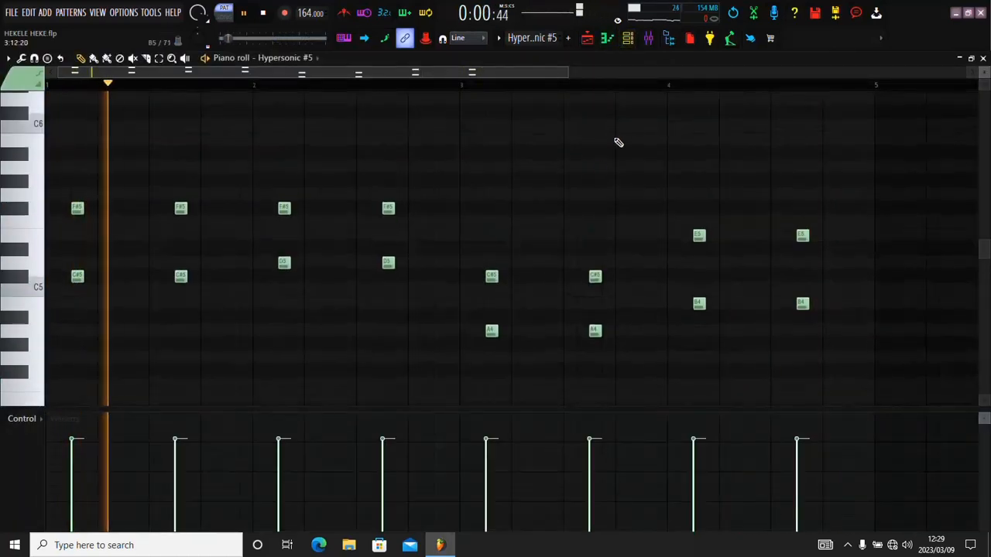
Step: Open the Hypersonic #5 instrument, locate its loaded patch in the sound library, and return to the pattern's notes
key(F6)
click(102, 237)
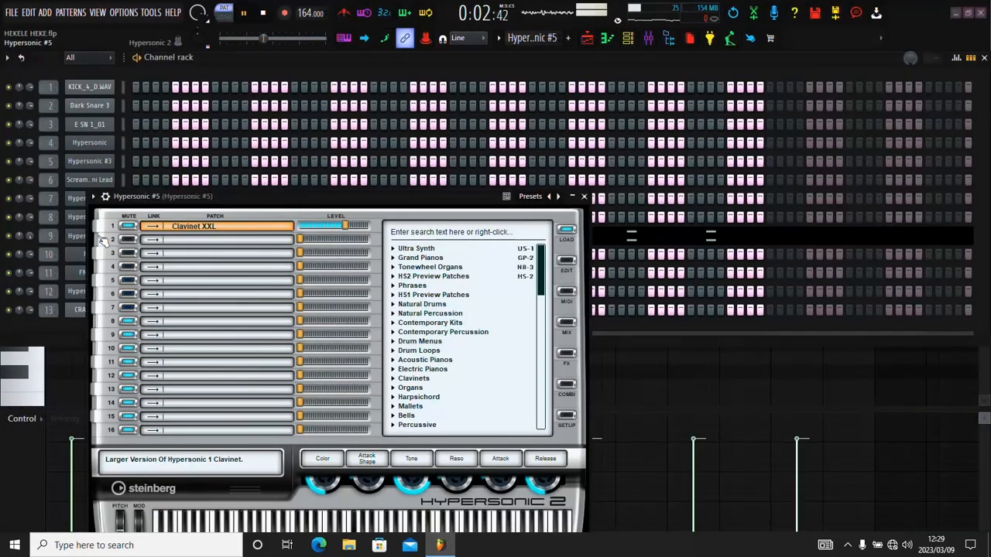
right_click(196, 229)
click(259, 234)
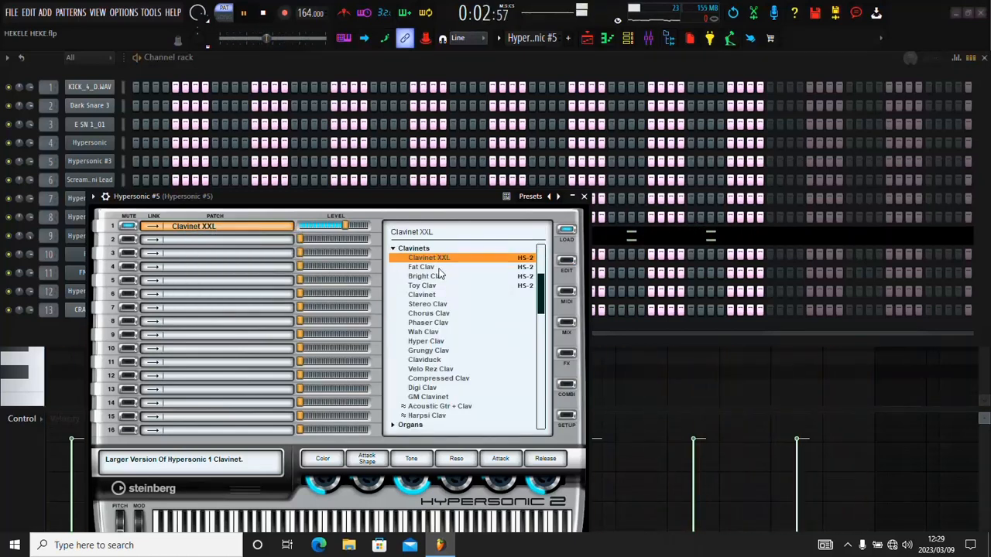
click(585, 196)
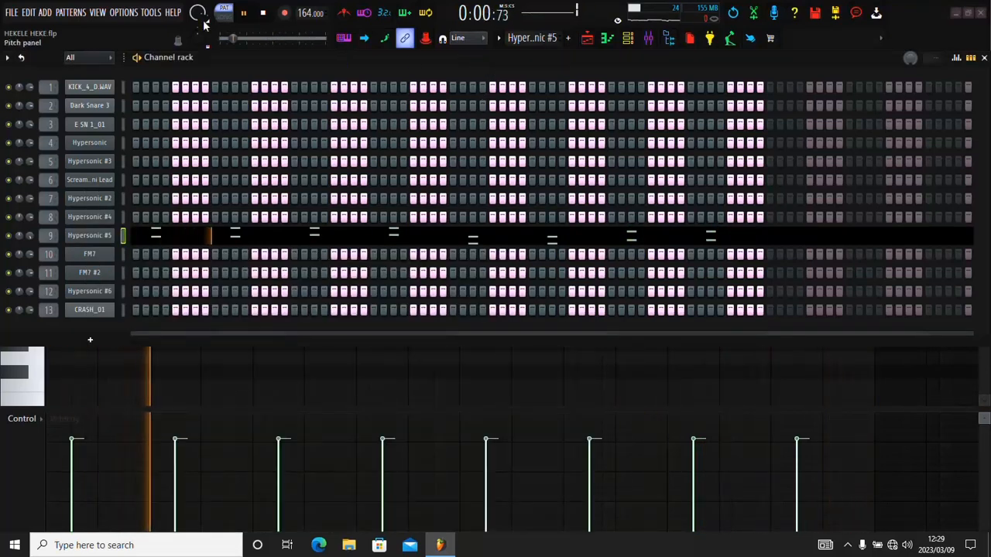
click(352, 392)
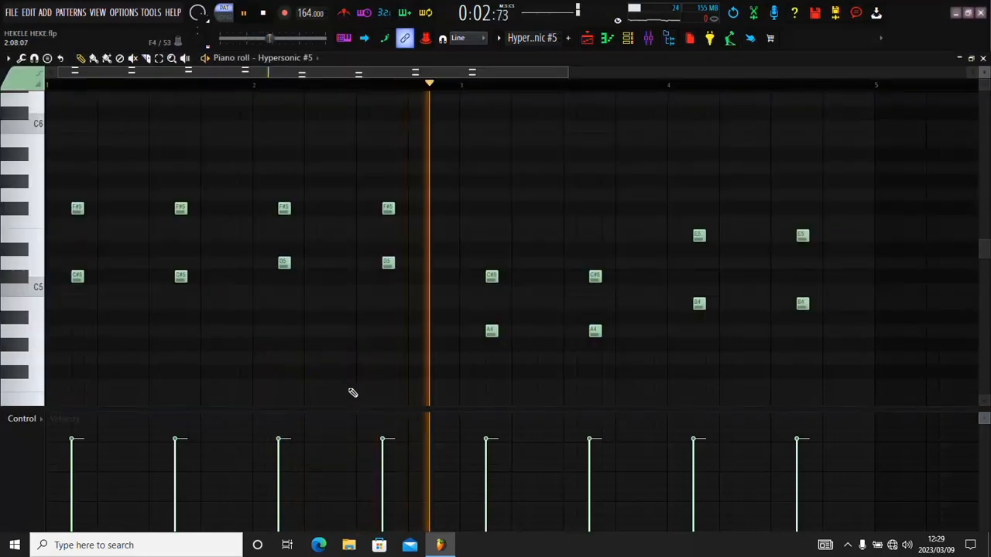
Step: Stop playback, switch to the FM7 pattern, and play it while examining its notes
click(263, 12)
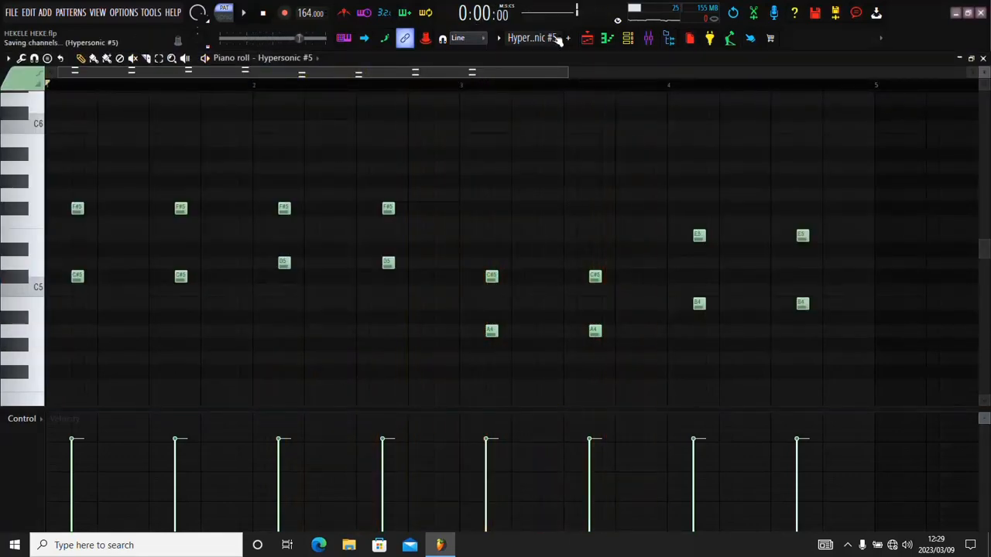
click(626, 45)
scroll(529, 45, down, 1)
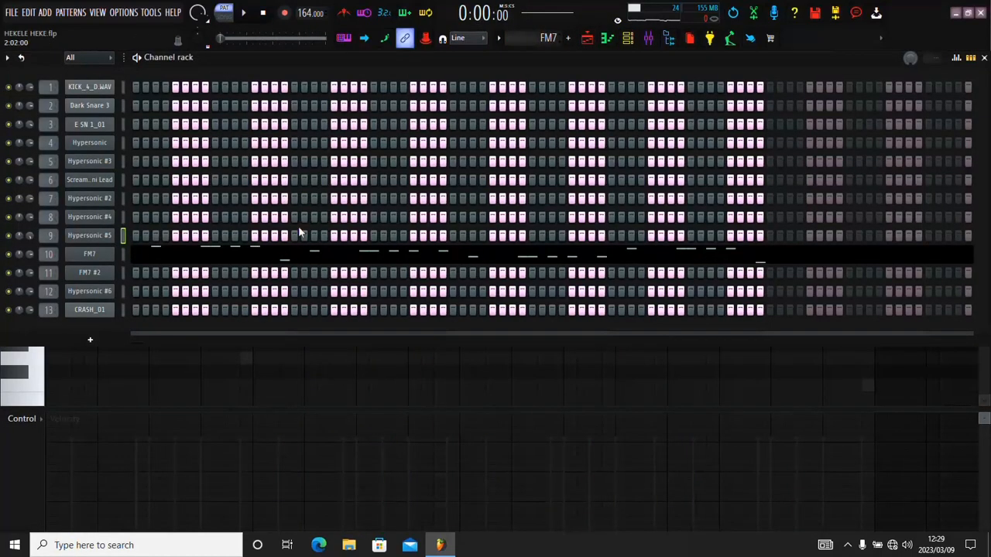
click(310, 254)
key(space)
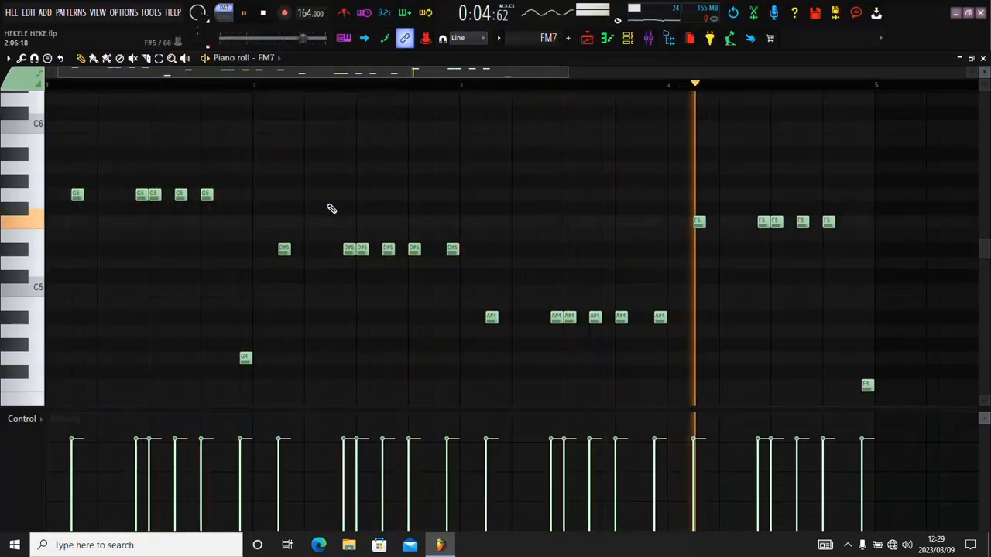
scroll(332, 208, down, 3)
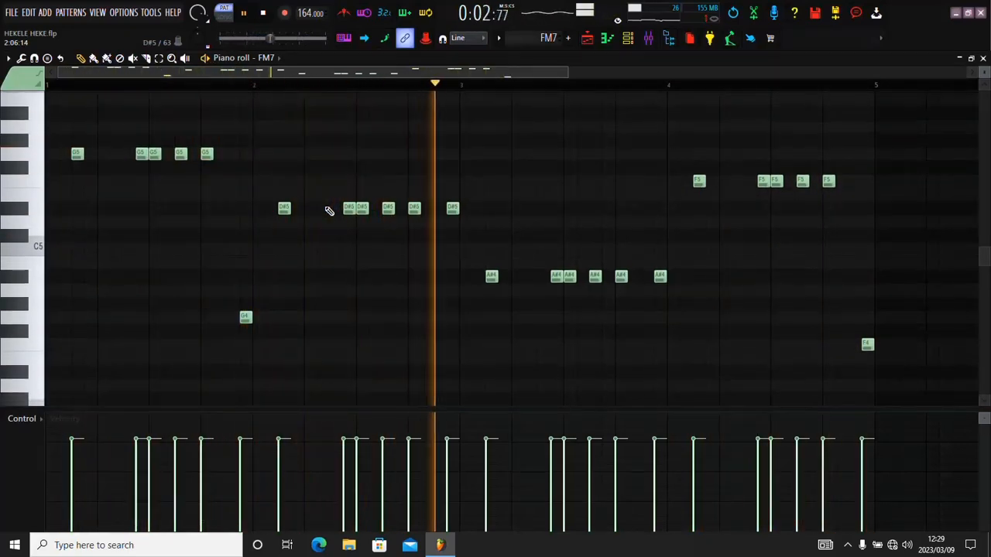
Step: Stop the FM7 pattern, switch to FM7 #2, and play it while examining its lower-octave notes
click(628, 39)
key(space)
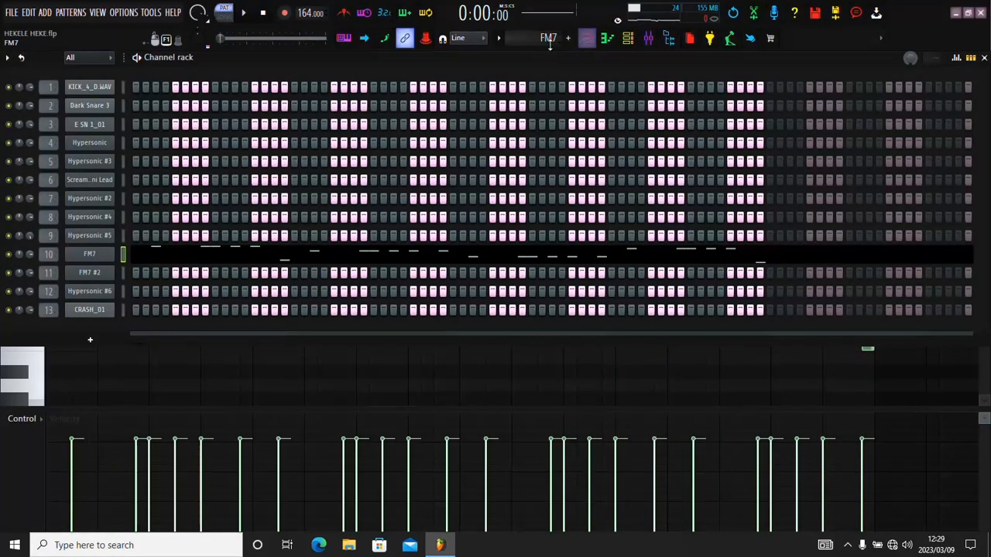
scroll(549, 38, down, 1)
click(215, 280)
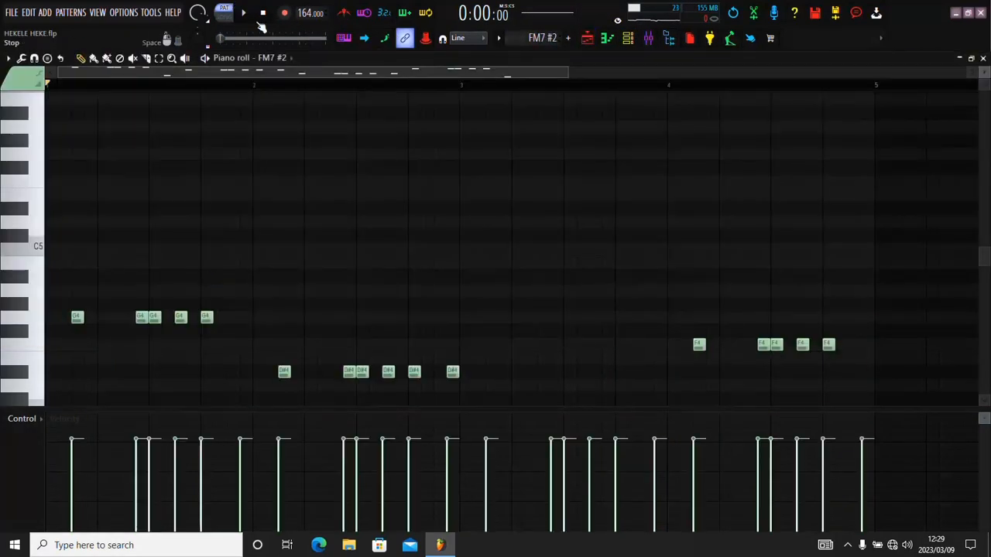
key(space)
scroll(267, 165, down, 3)
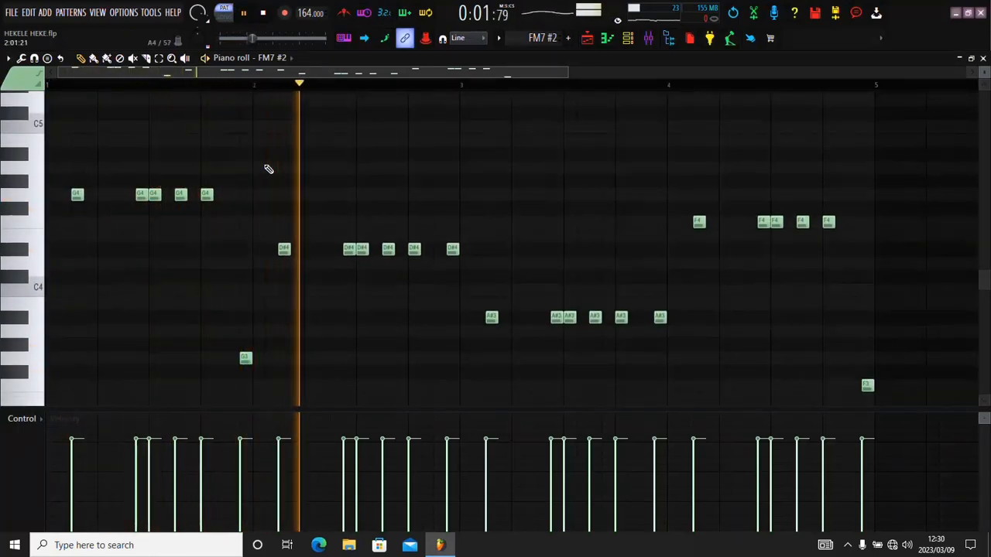
scroll(268, 168, down, 1)
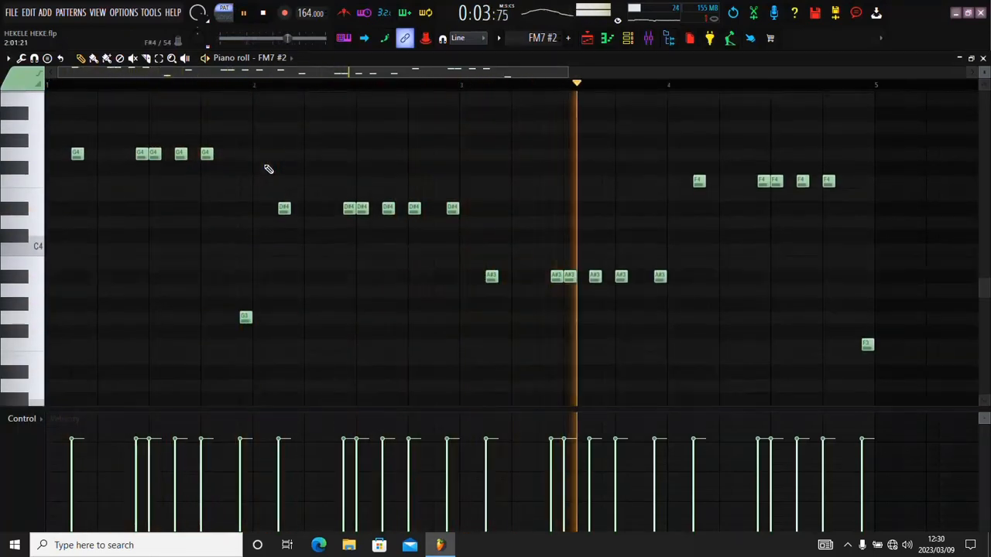
scroll(268, 169, up, 1)
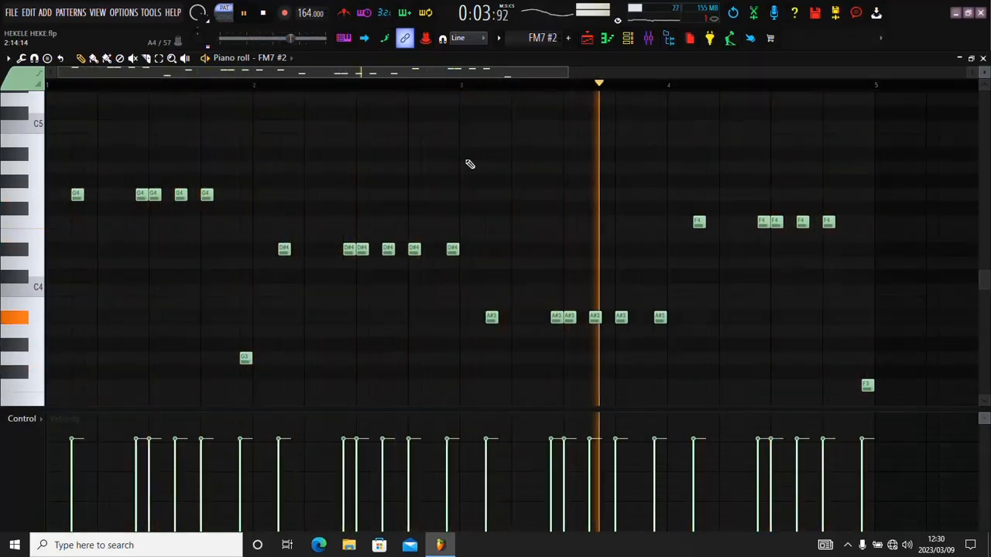
Step: Open the FM7 #2 instrument to check which library preset it uses, and close it again
key(F6)
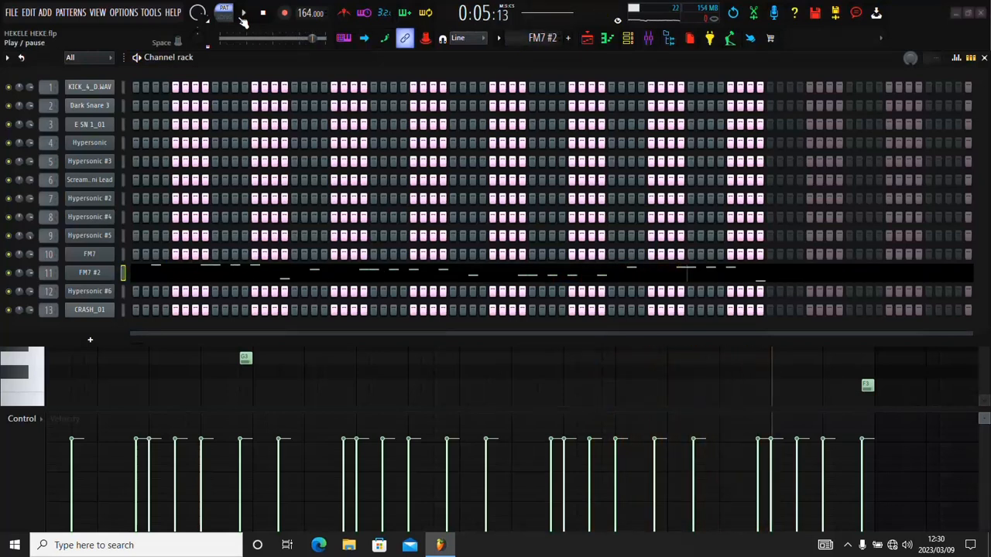
click(112, 275)
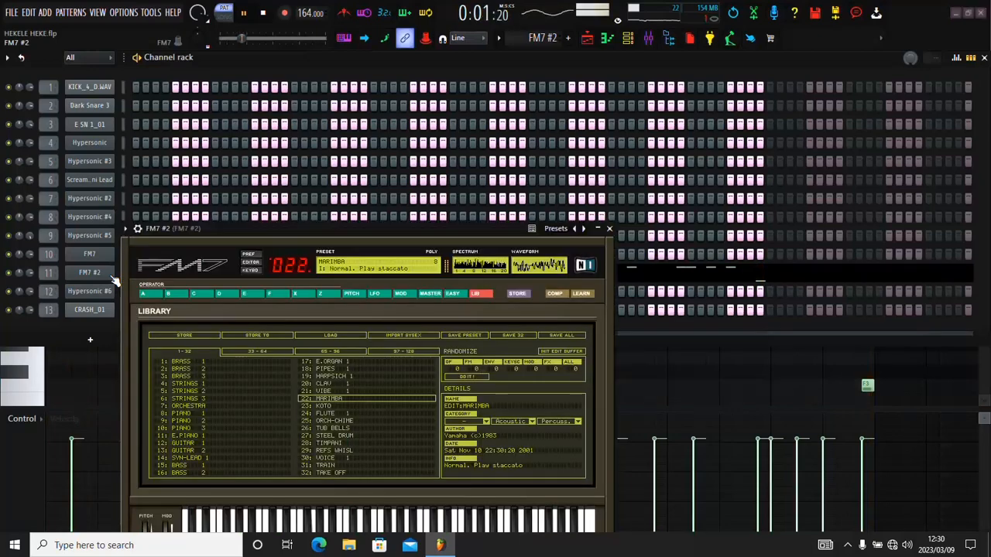
drag(252, 230, 319, 102)
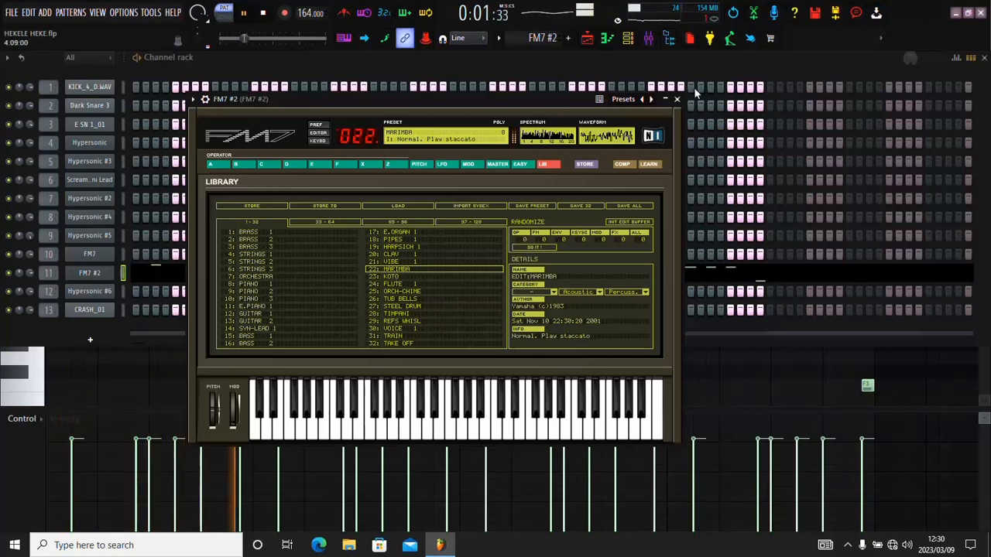
click(675, 99)
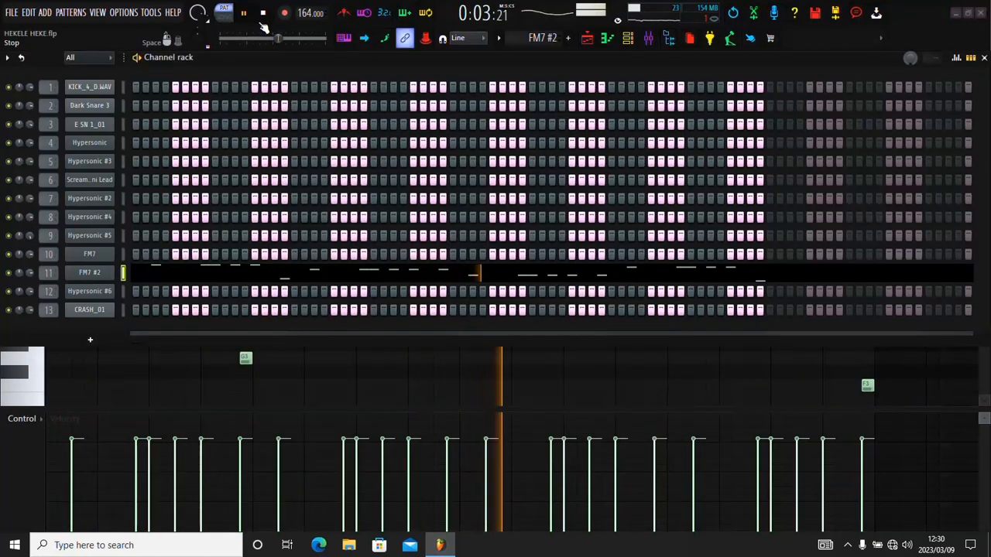
Step: Switch to the Hypersonic #6 pattern and play it while examining its notes
scroll(507, 40, down, 1)
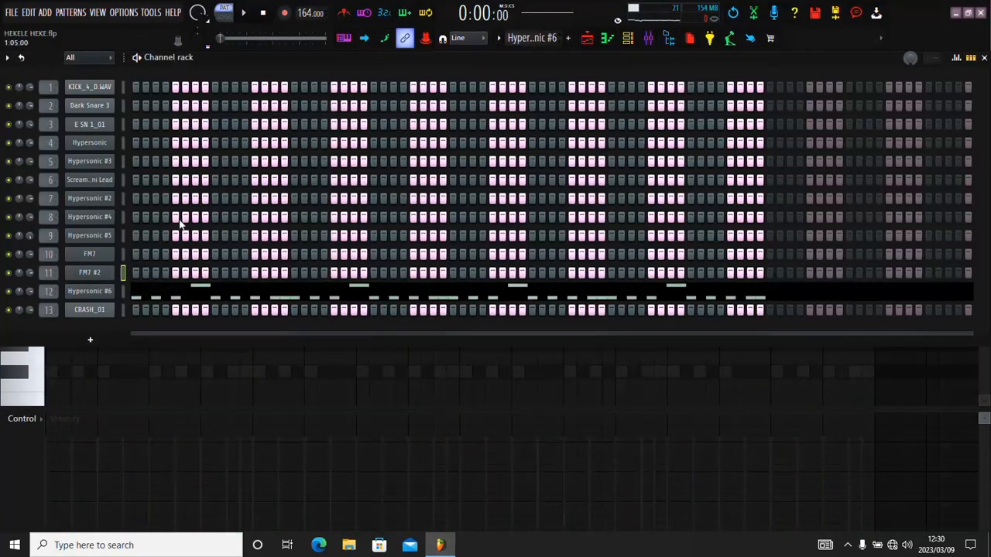
click(199, 288)
key(space)
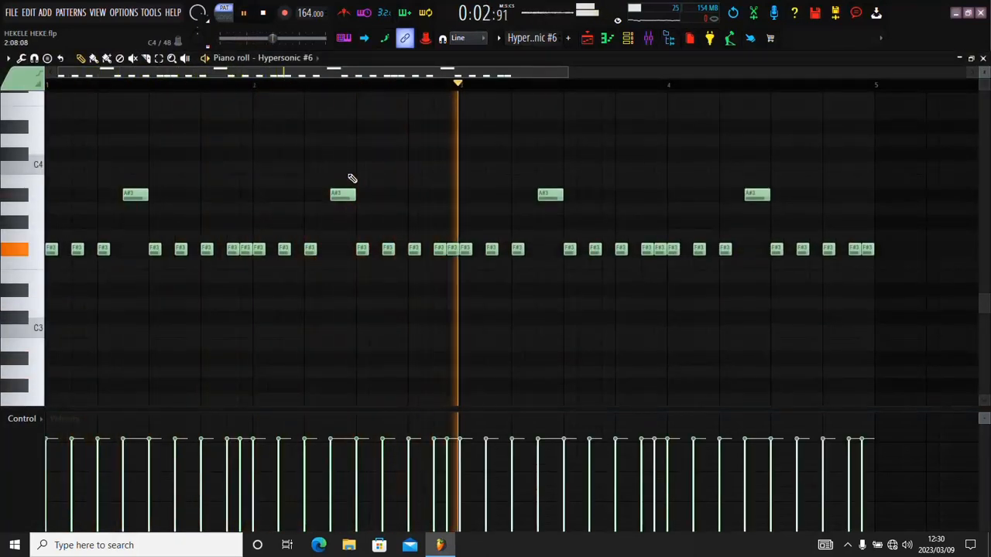
Step: Open the Hypersonic #6 instrument, locate its loaded drum patch in the sound library, and close the instrument
click(628, 38)
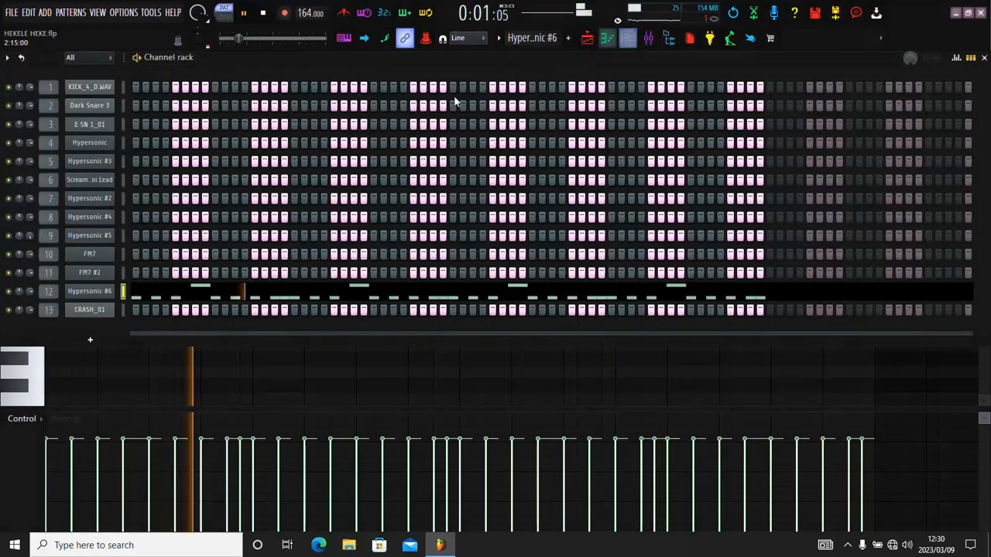
click(112, 291)
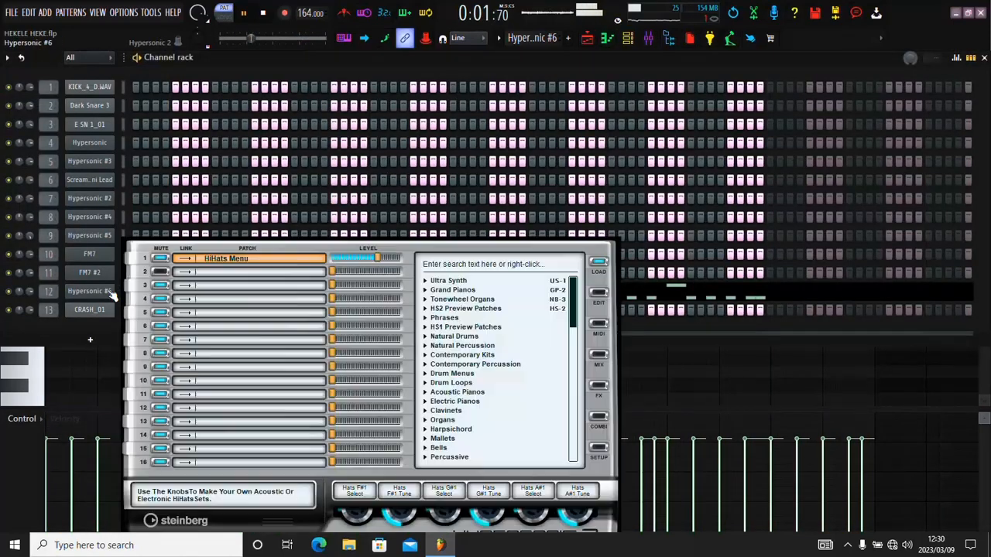
click(234, 264)
click(301, 262)
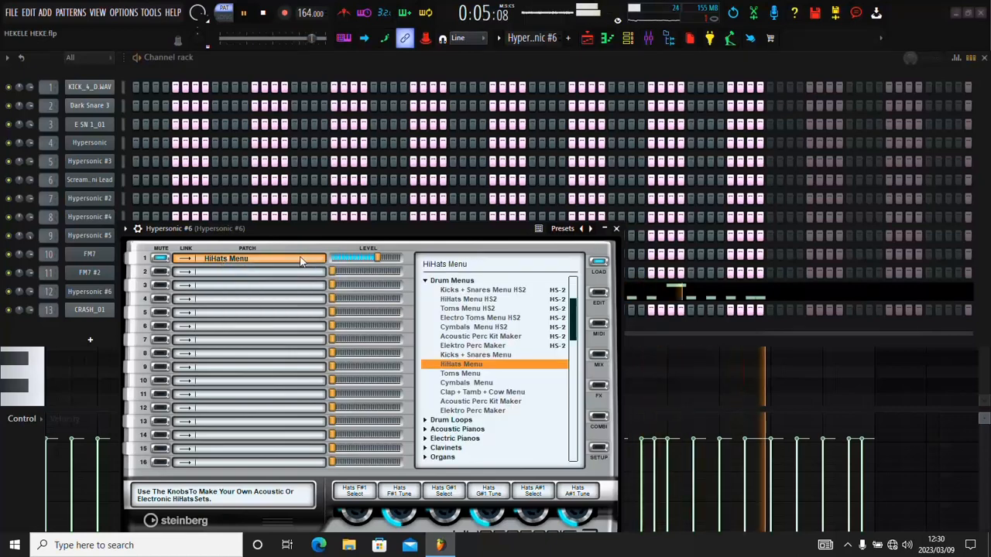
click(615, 229)
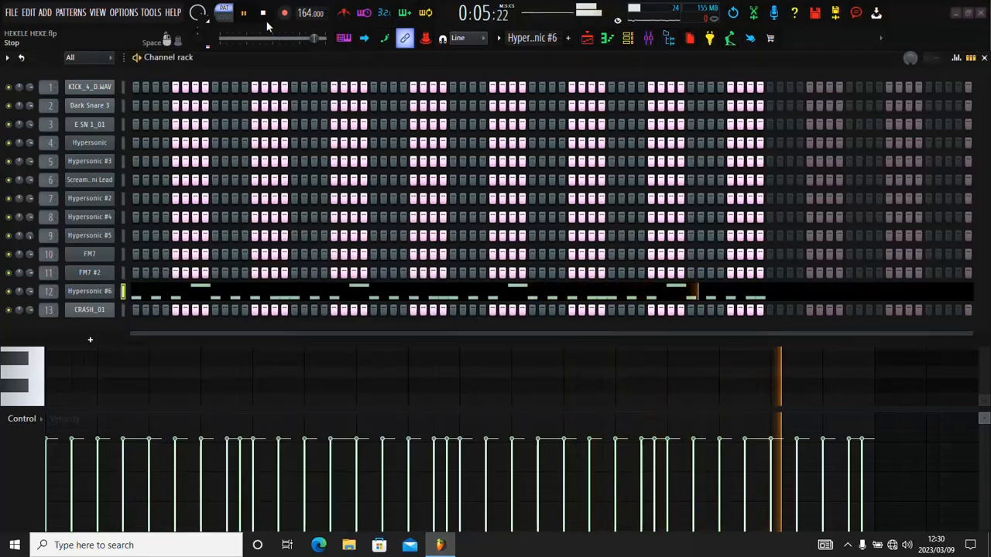
Step: Switch to Pattern 15 and play it while examining the Hypersonic #2 melody notes
scroll(507, 36, down, 1)
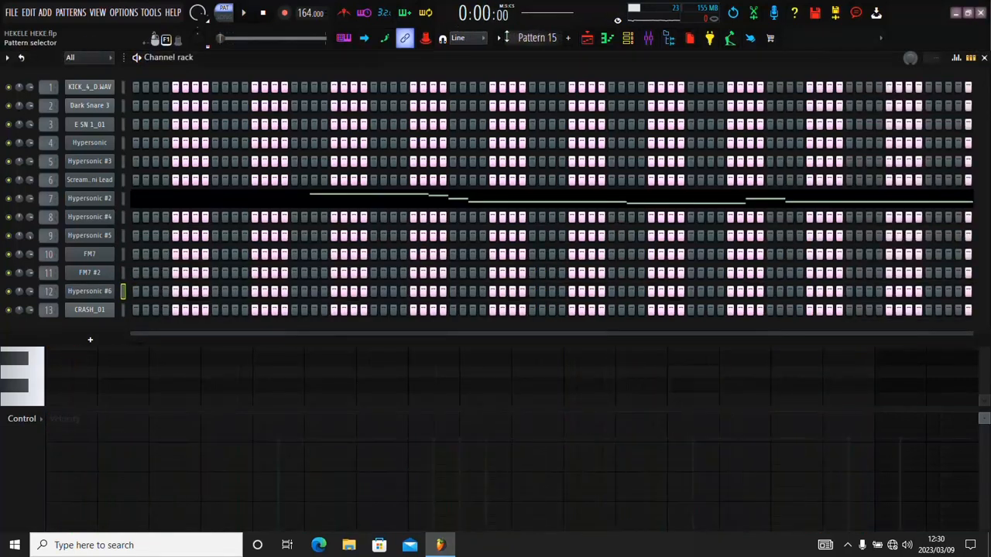
click(328, 203)
key(space)
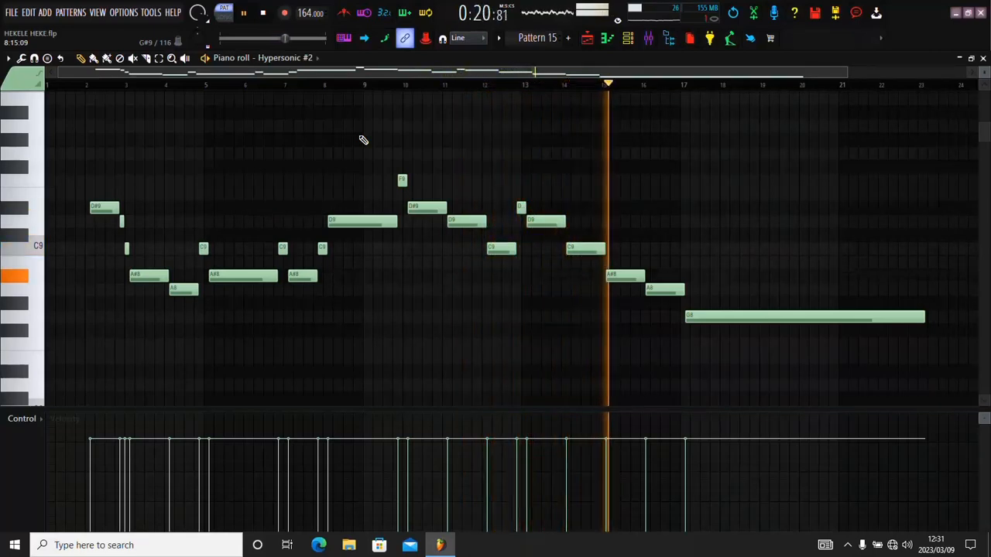
Step: Open the Hypersonic #2 instrument, locate its loaded guitar patch in the sound library, close it, and recheck the Pattern 15 notes
click(630, 39)
click(94, 199)
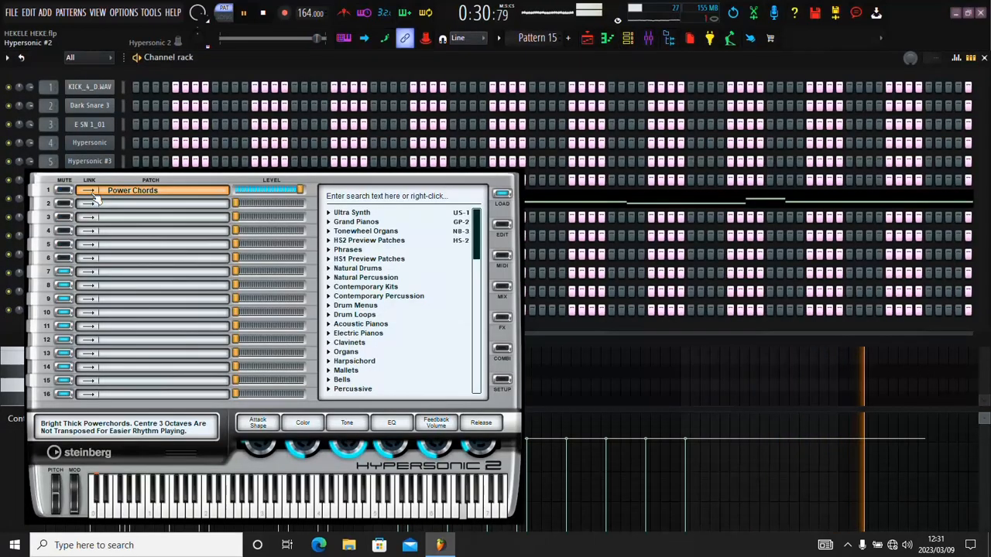
right_click(124, 191)
click(154, 203)
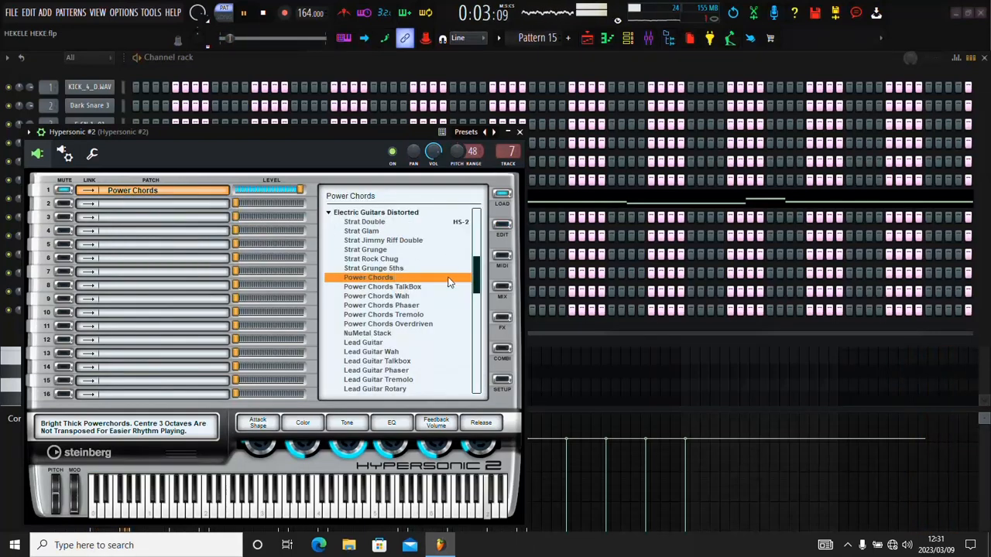
click(520, 133)
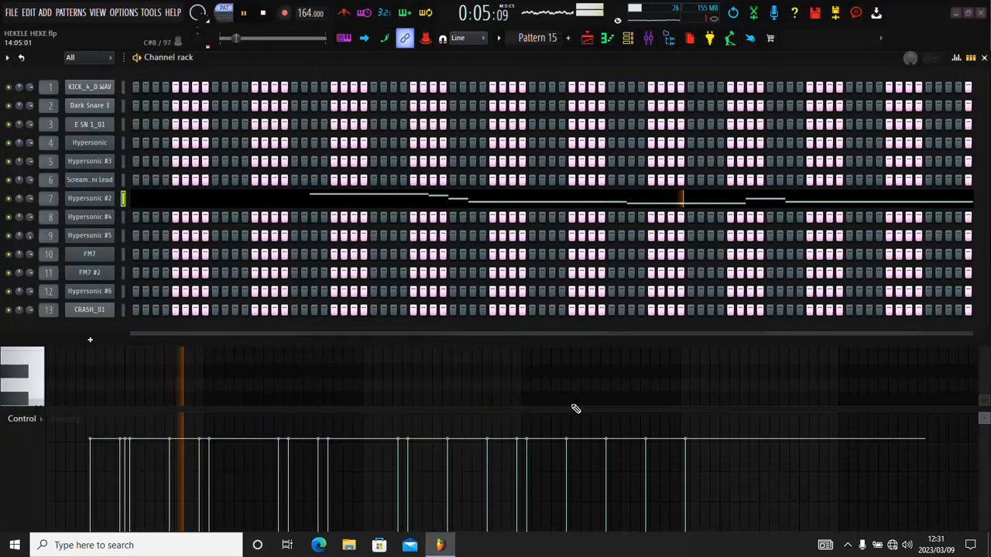
key(F7)
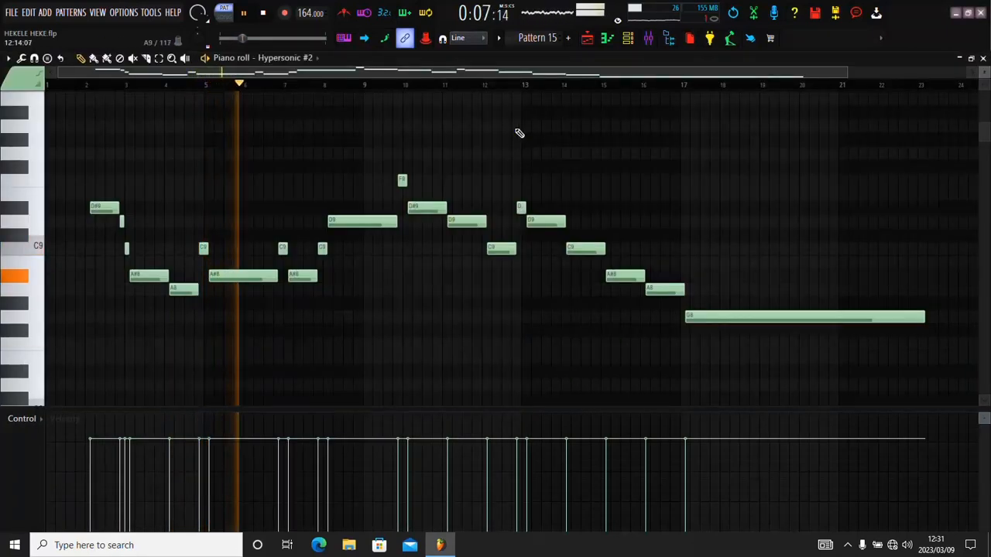
key(F6)
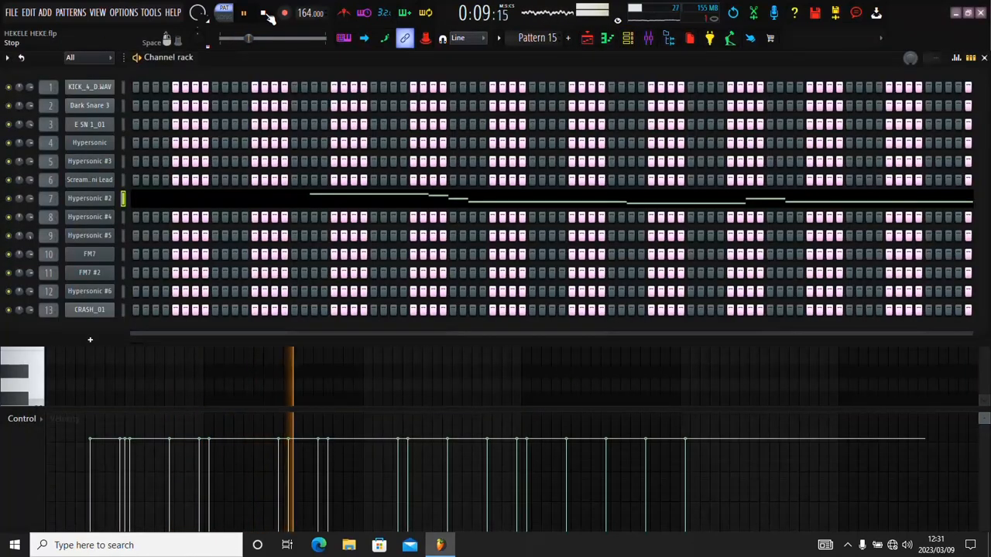
Step: Switch to the empty Pattern 16, open the playlist, and play the whole arrangement from the start with the time selection cleared
scroll(534, 31, down, 1)
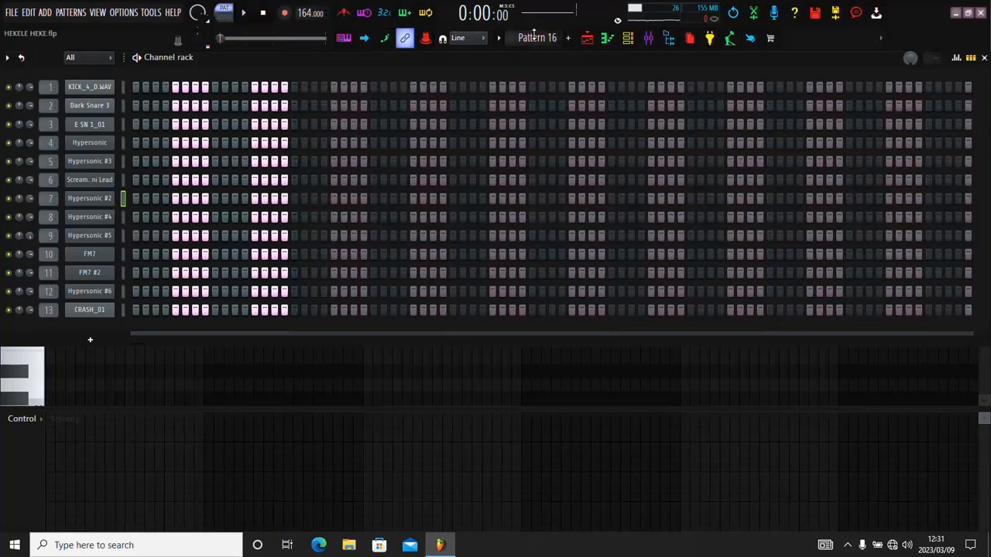
click(588, 40)
key(space)
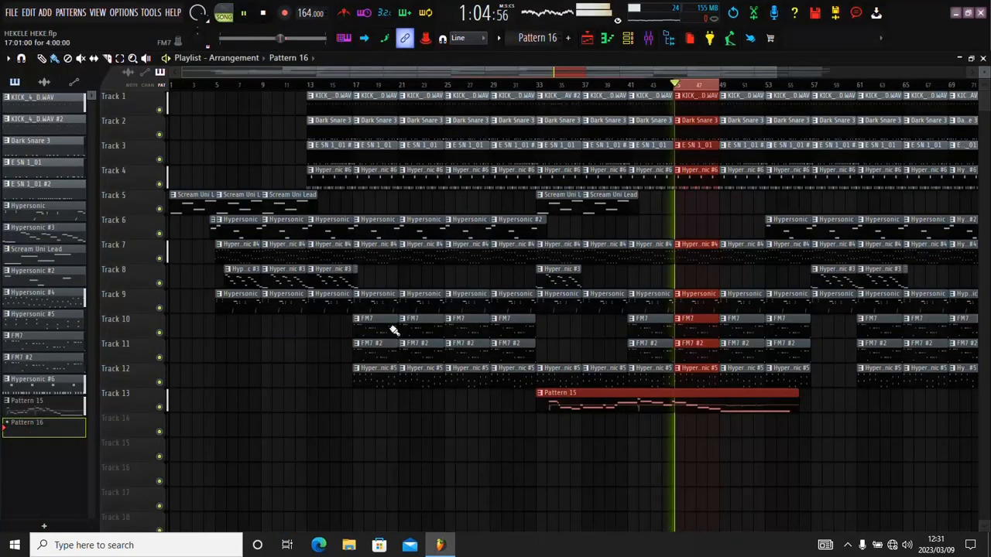
double_click(296, 84)
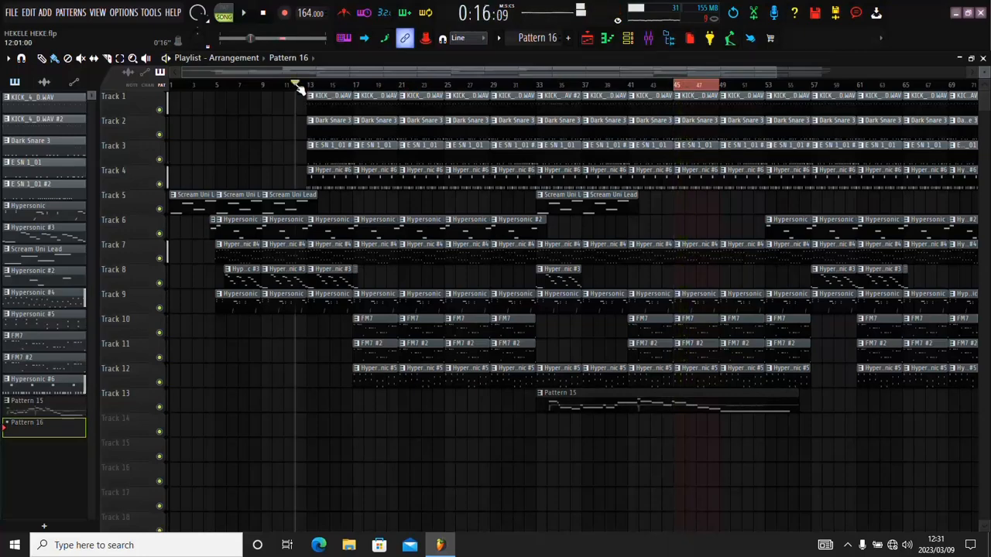
key(space)
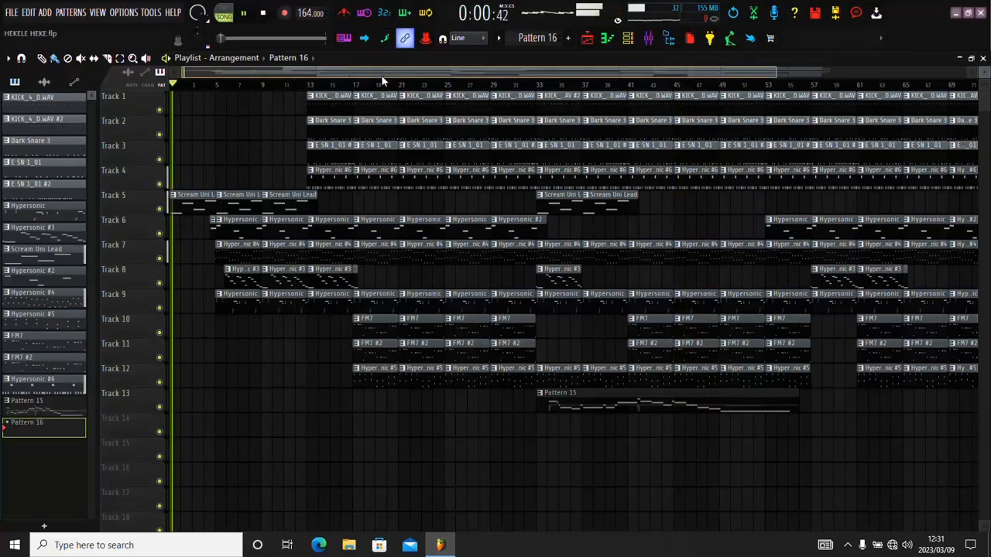
scroll(383, 82, down, 2)
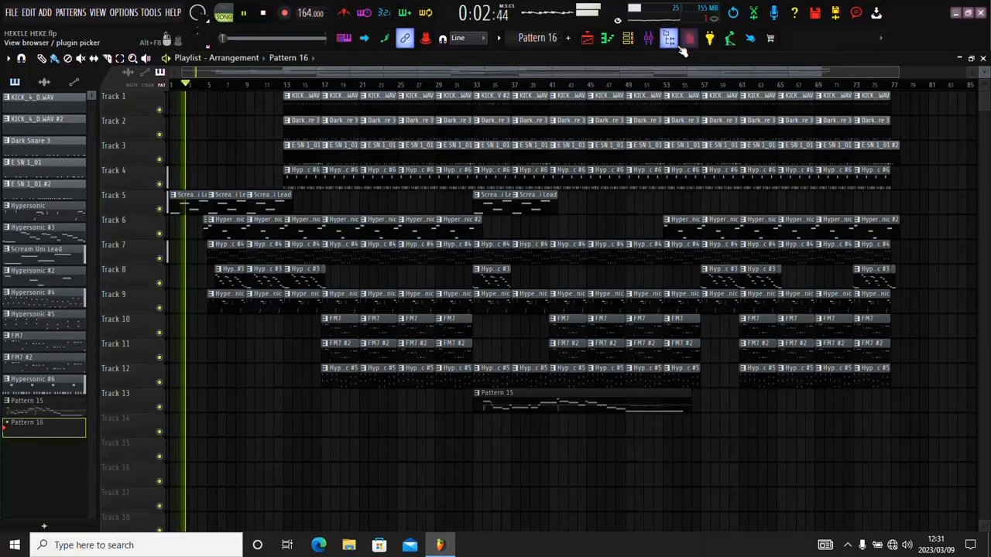
Step: Place the Riser Noise Glitchy sample from the Packs Risers folder at bar 1 of Track 13, play it, and open its channel settings
click(610, 45)
click(13, 58)
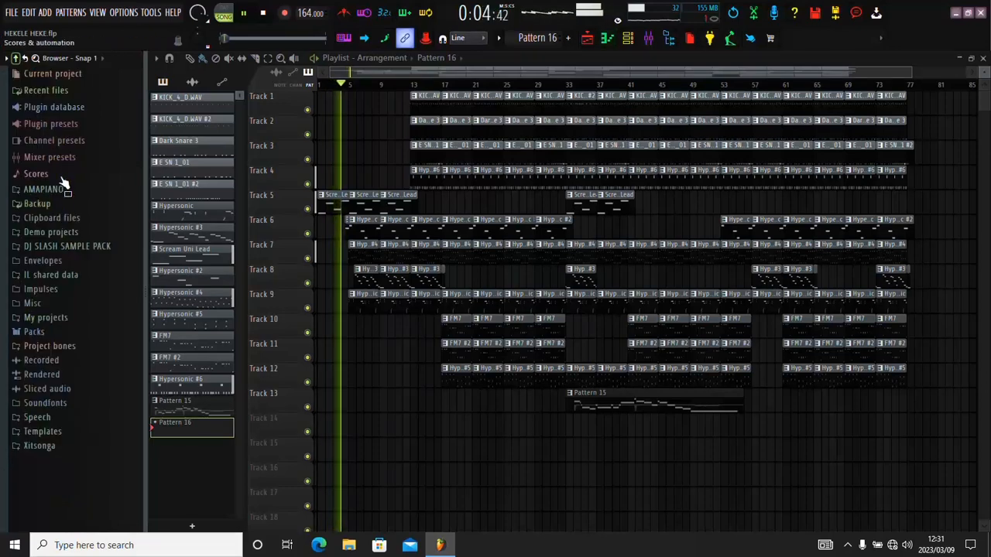
scroll(48, 334, down, 3)
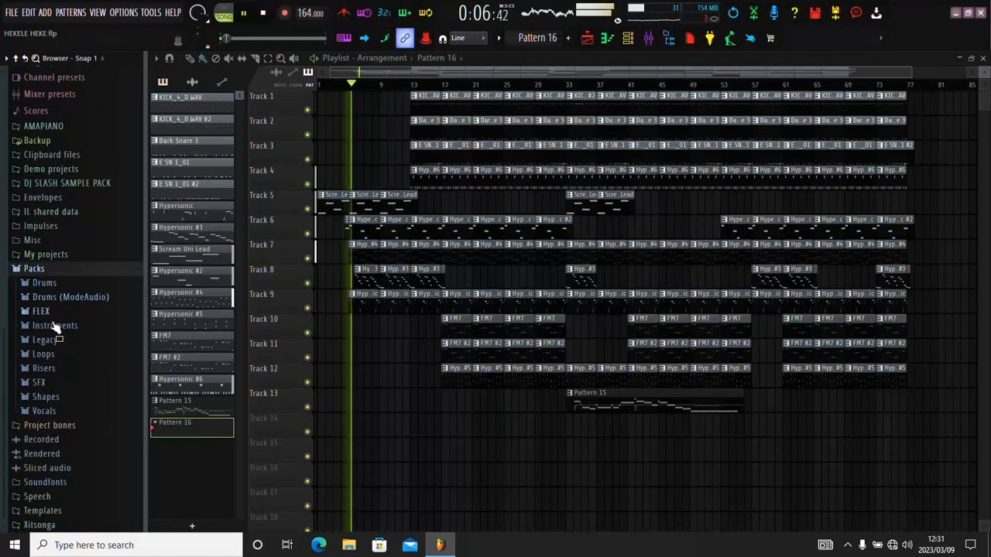
click(60, 396)
click(40, 382)
key(space)
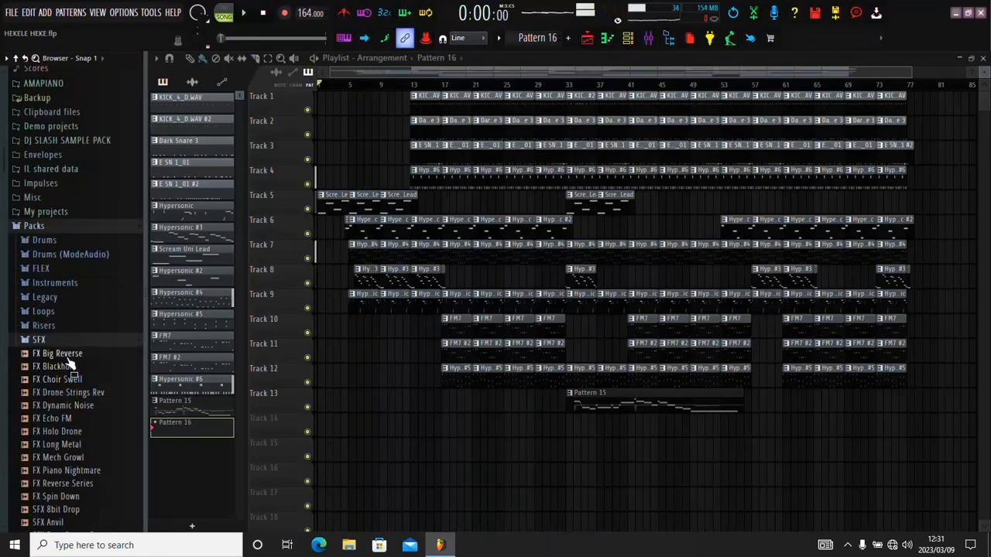
click(66, 325)
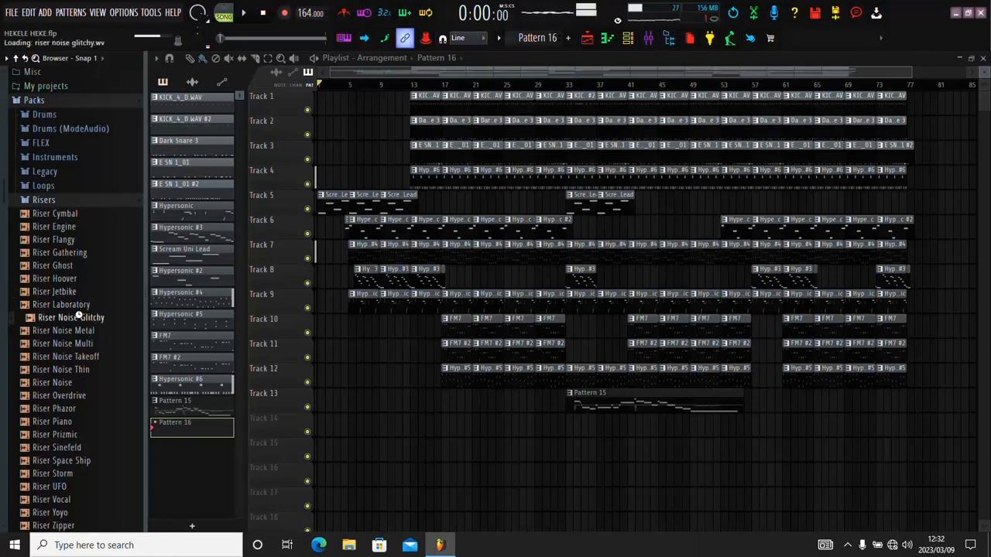
drag(352, 400, 341, 403)
key(space)
double_click(326, 402)
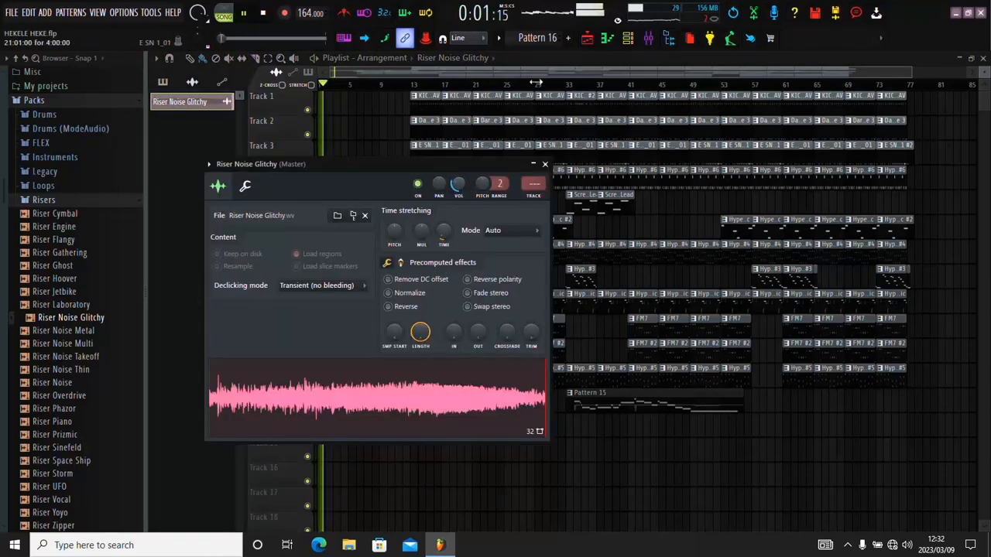
Step: Add a second Riser Noise Glitchy clip ending at bar 13 on Track 13 and trim its start to between bars 10 and 11
drag(533, 72, 434, 485)
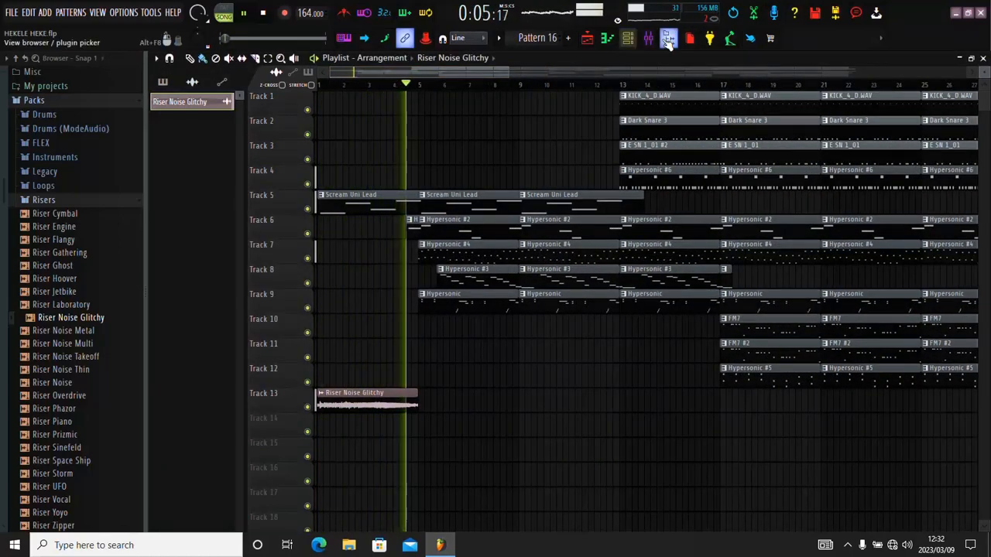
click(668, 40)
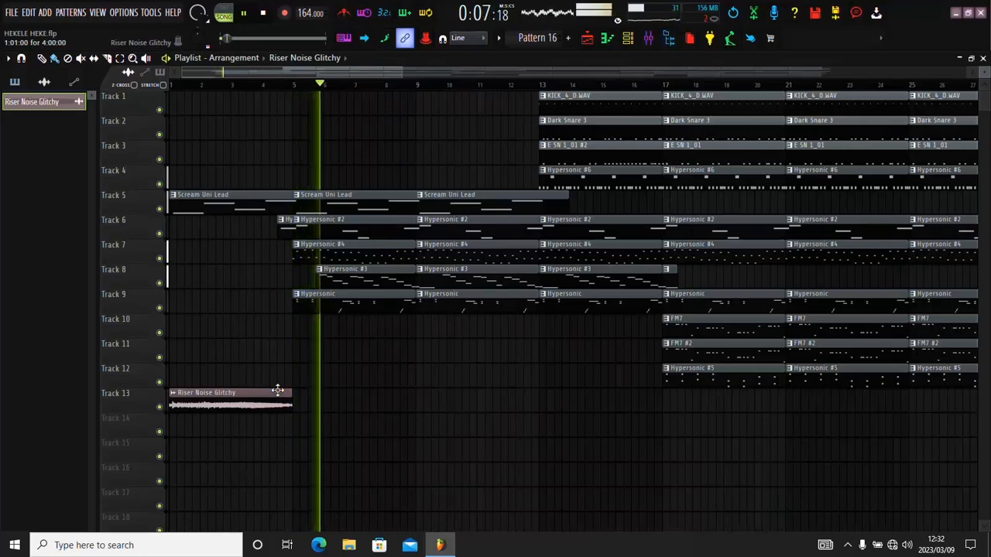
click(416, 401)
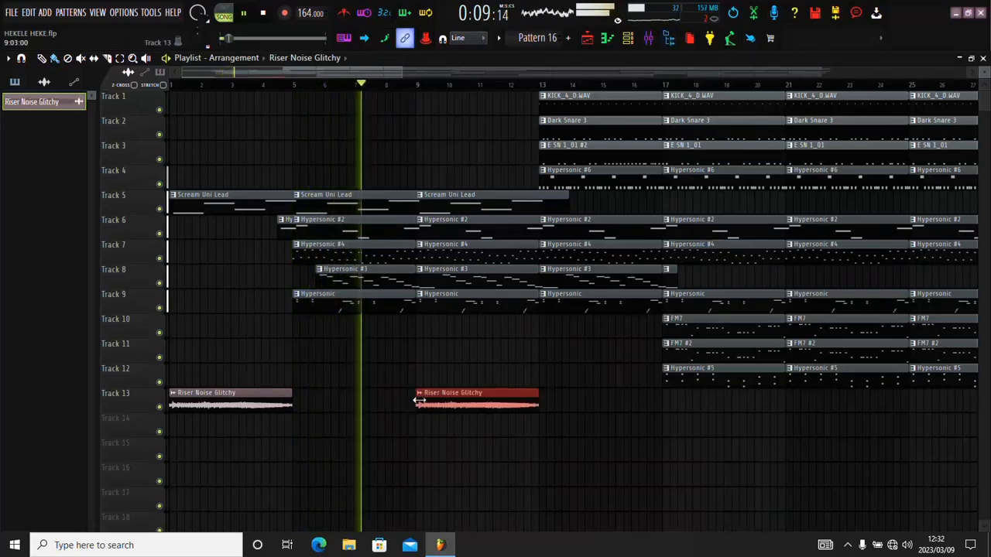
drag(418, 401, 471, 407)
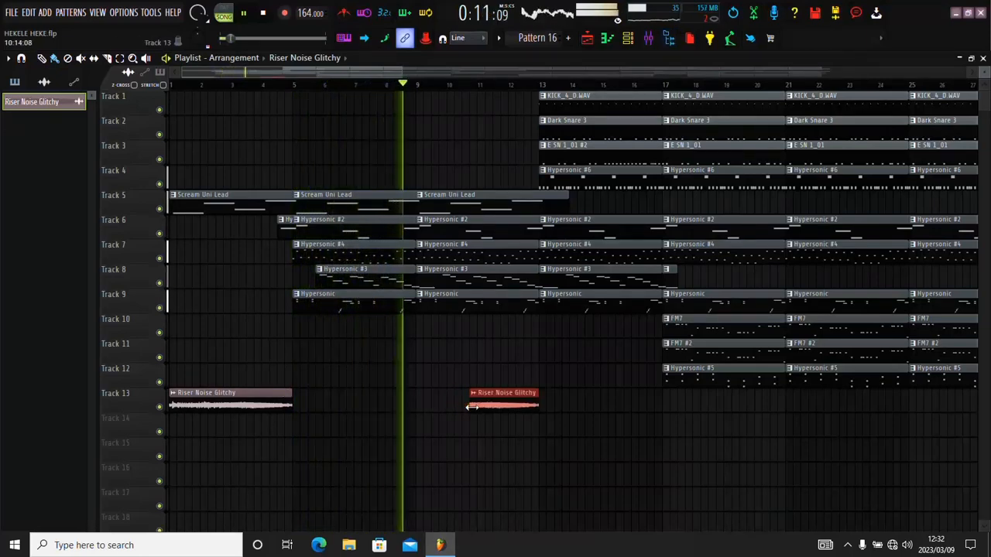
Step: Preview Riser Engine, place the Riser Cymbal sample at bar 9 on Track 14, and play from bar 9
click(669, 38)
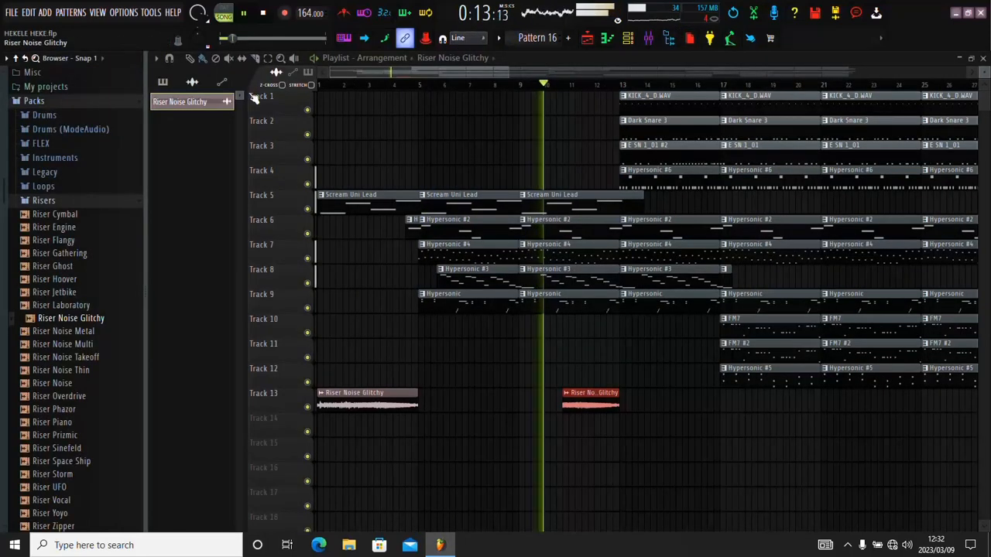
click(70, 226)
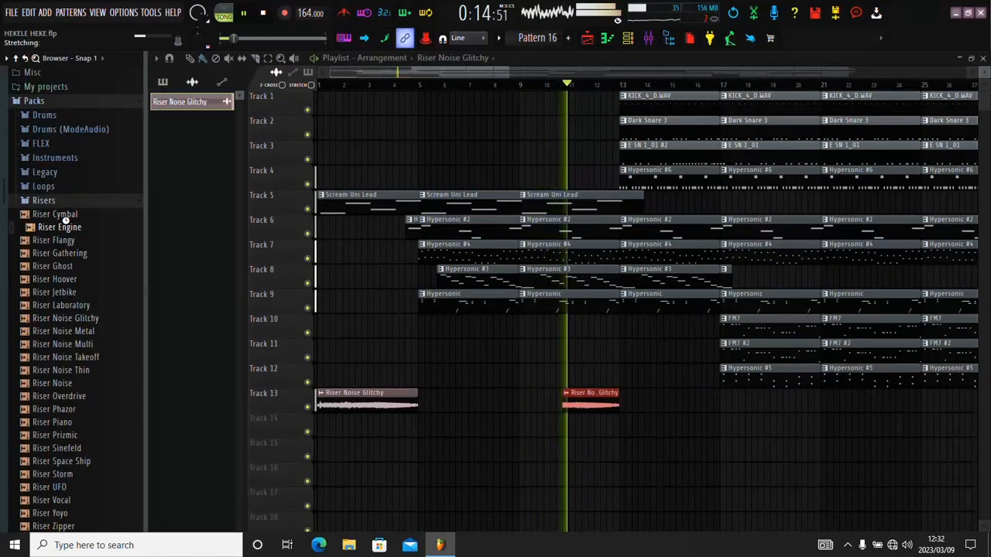
click(65, 215)
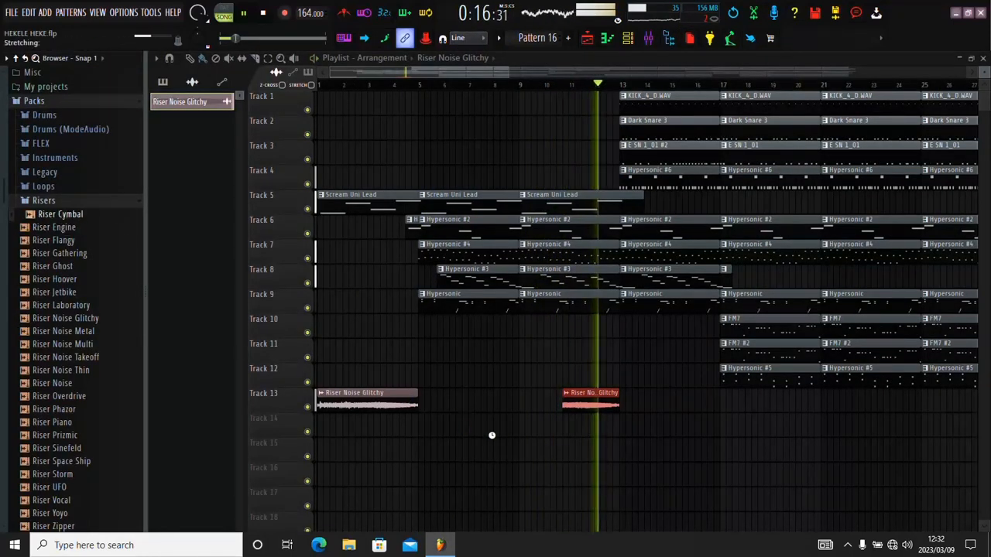
drag(519, 420, 520, 424)
click(527, 83)
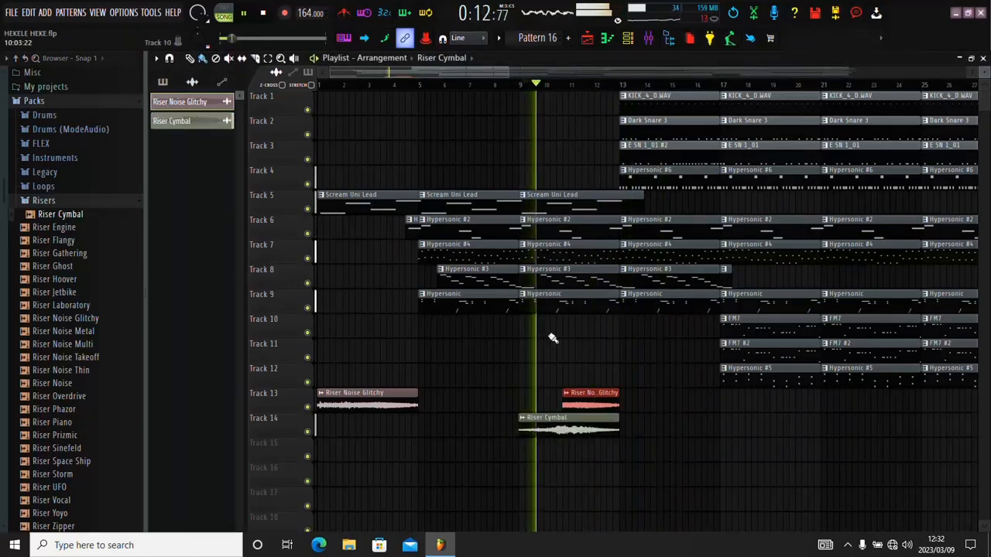
Step: Lower the Riser Cymbal clip's channel volume to about 47% and close its settings
click(669, 39)
click(514, 334)
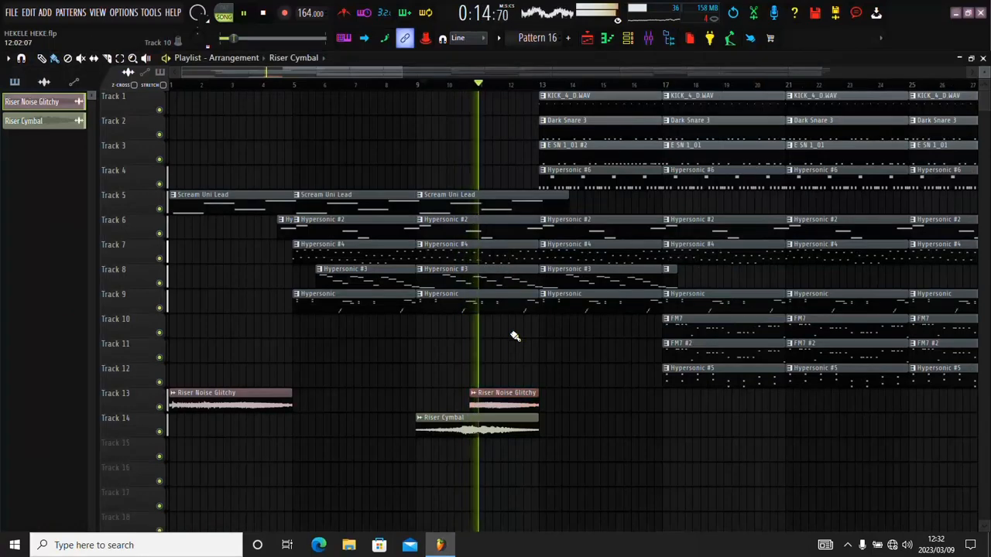
double_click(491, 427)
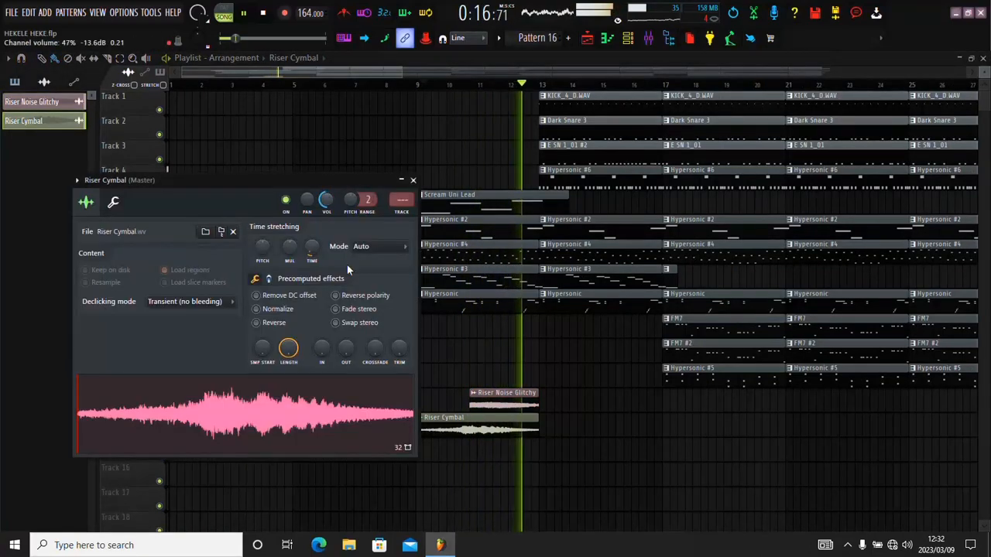
scroll(390, 84, down, 5)
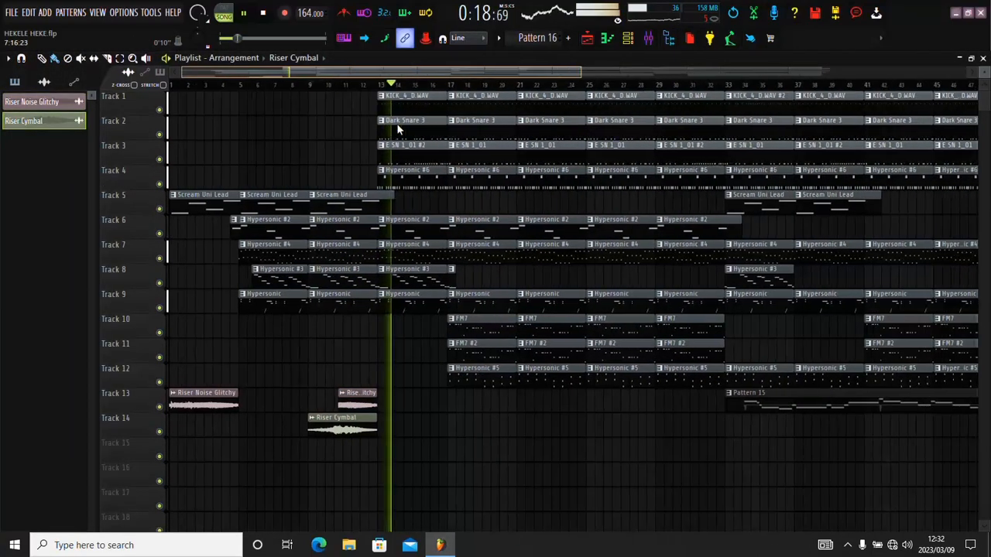
Step: Add a short E SN 1_01 #2 lead-in clip on Track 3 starting just before bar 13, and play from bar 9
click(393, 167)
click(391, 160)
click(310, 85)
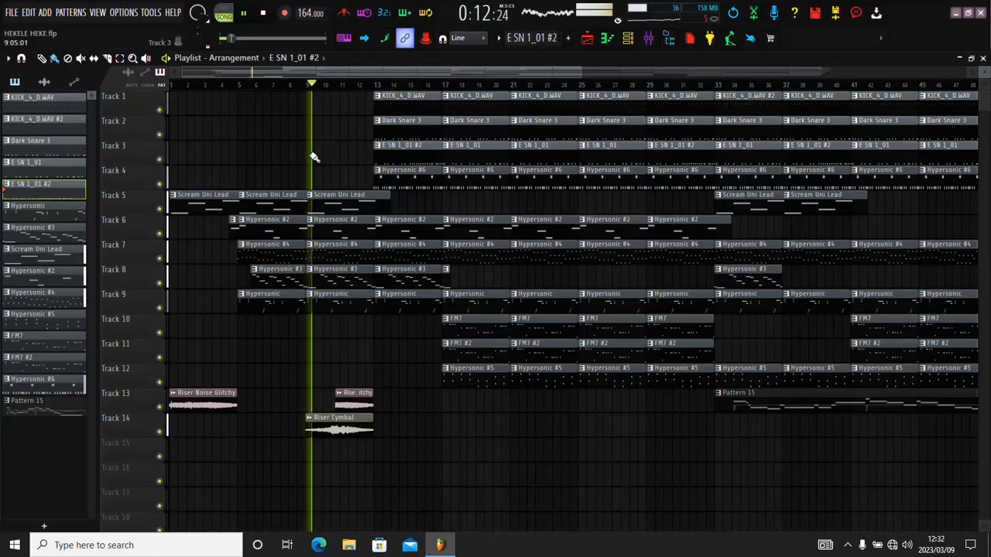
click(302, 155)
key(space)
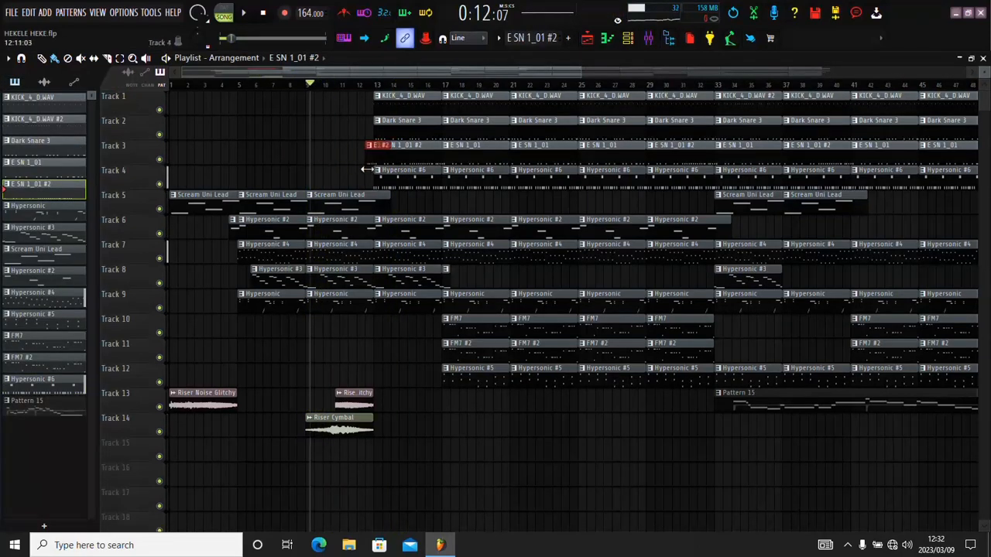
key(space)
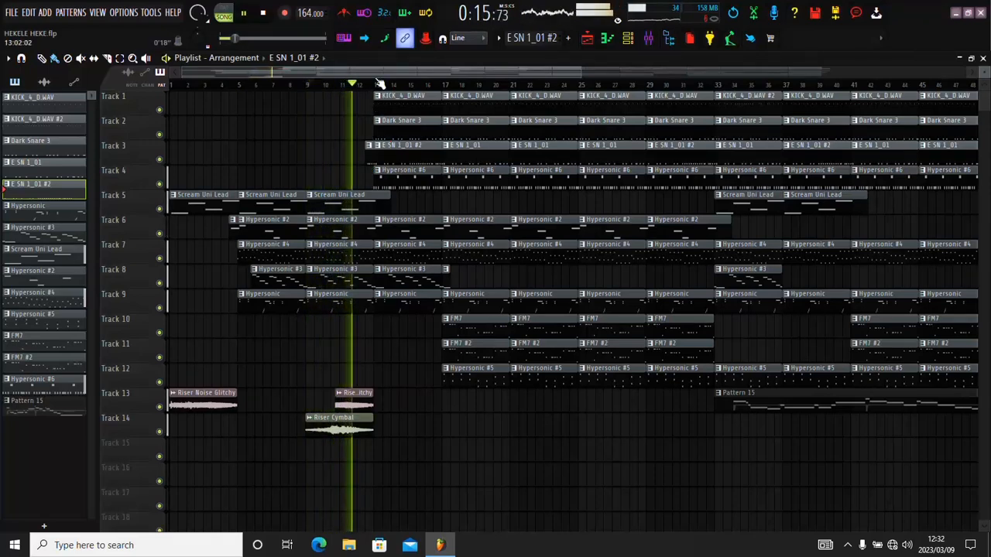
Step: Adjust the overlap between the short E SN 1_01 #2 clip and the one following it near bar 13, and replay the passage
scroll(380, 83, down, 1)
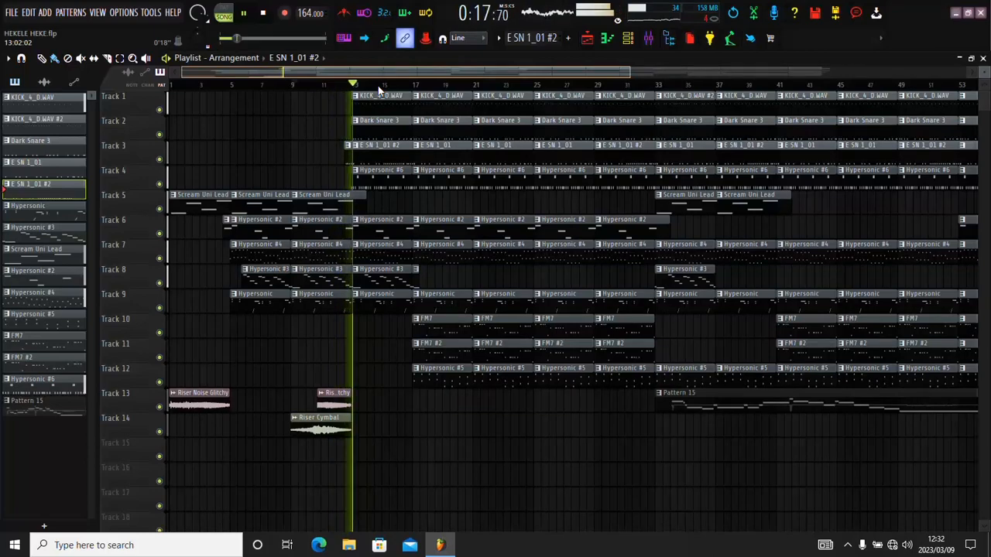
scroll(379, 81, up, 3)
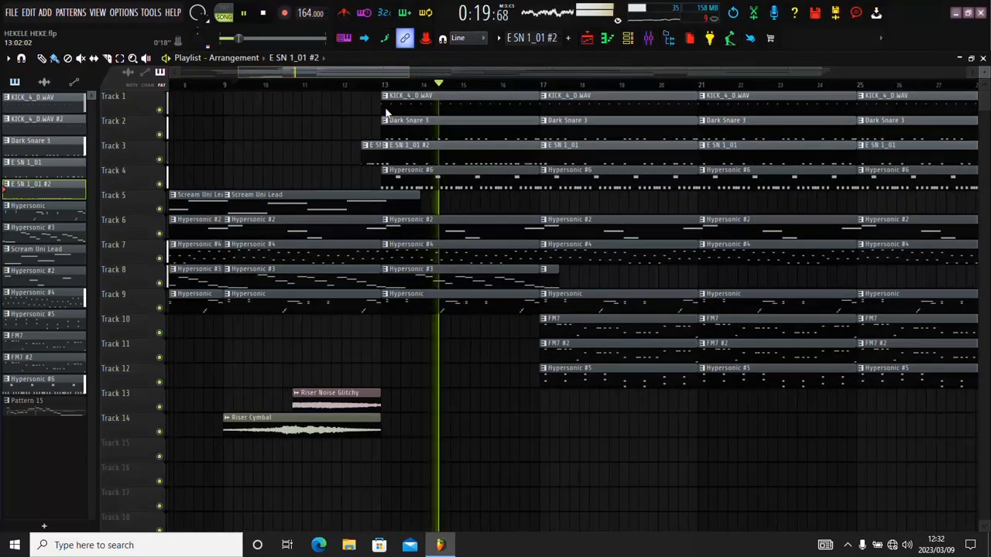
key(space)
key(space)
mouse_move(382, 156)
mouse_down()
mouse_move(416, 159)
mouse_move(384, 166)
mouse_up()
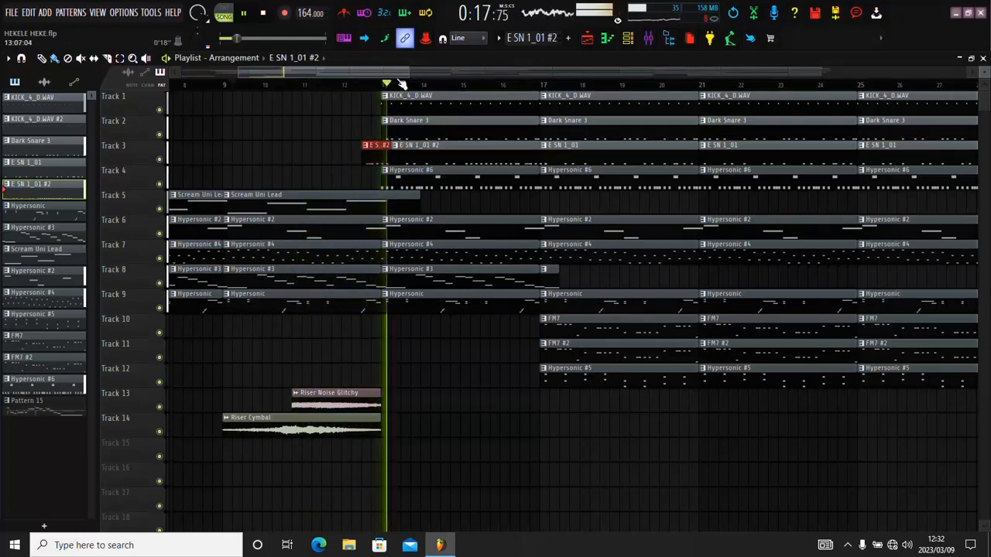
drag(401, 82, 399, 190)
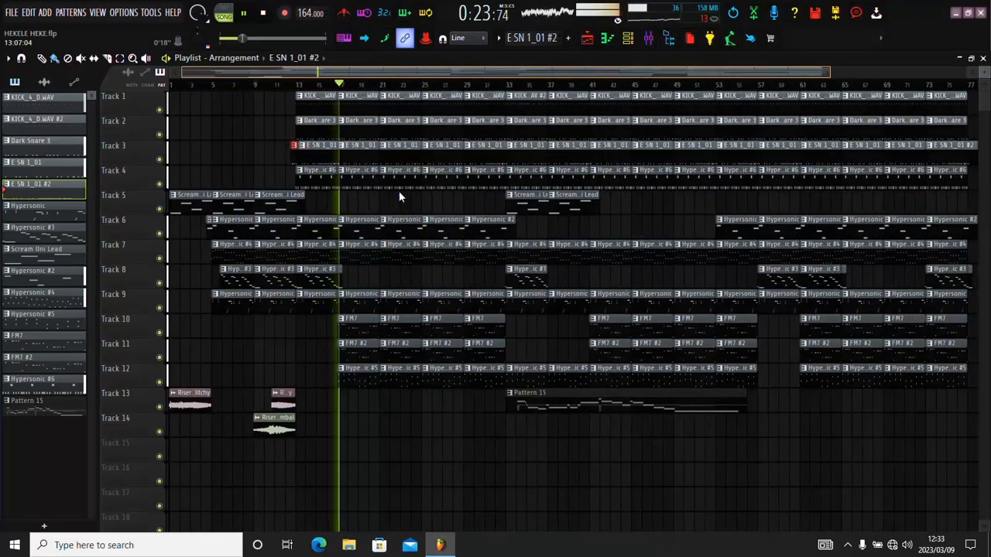
Step: Select the patterns from Hypersonic through FM7 #2 plus Pattern 15 in the pattern list
click(75, 219)
click(69, 229)
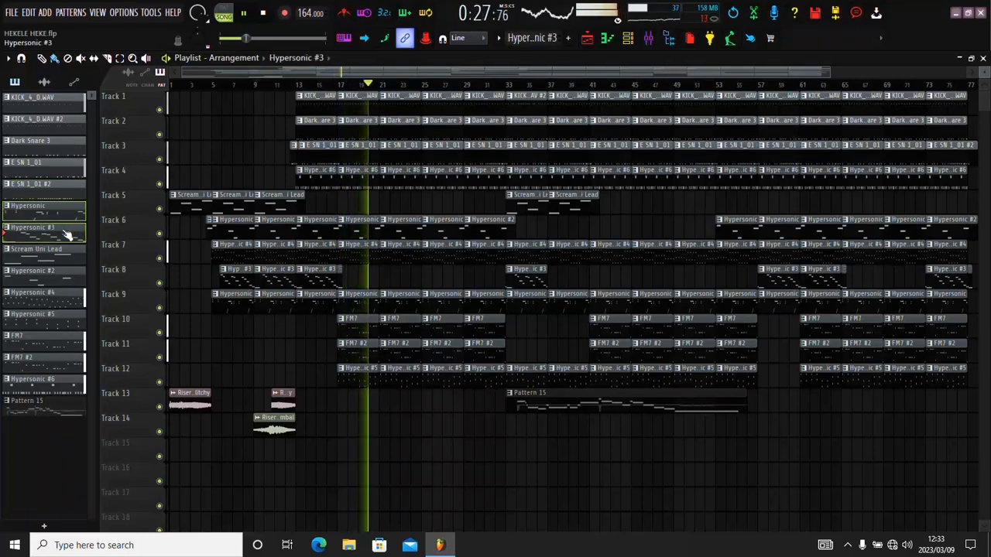
click(64, 253)
click(62, 273)
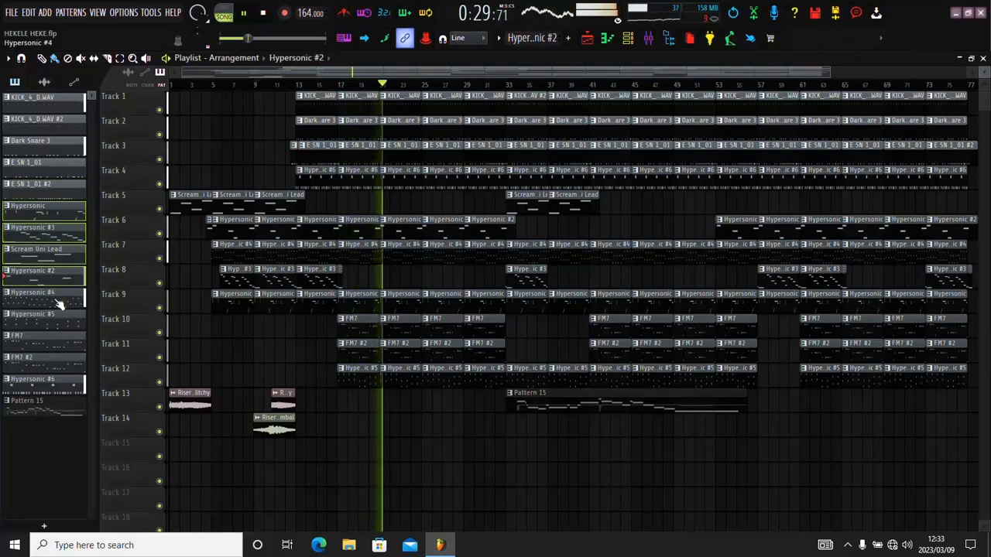
click(59, 303)
click(54, 323)
click(50, 344)
click(46, 366)
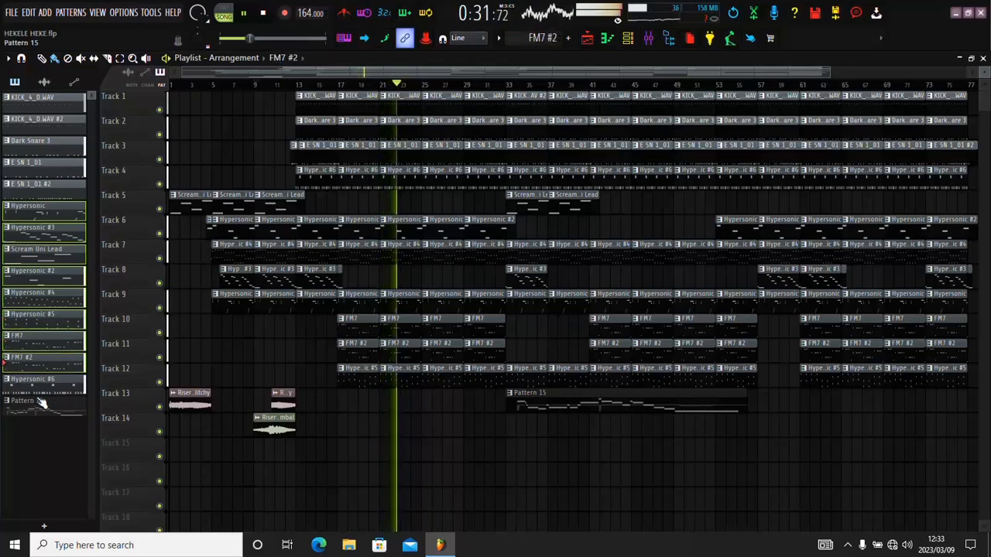
right_click(43, 403)
click(59, 416)
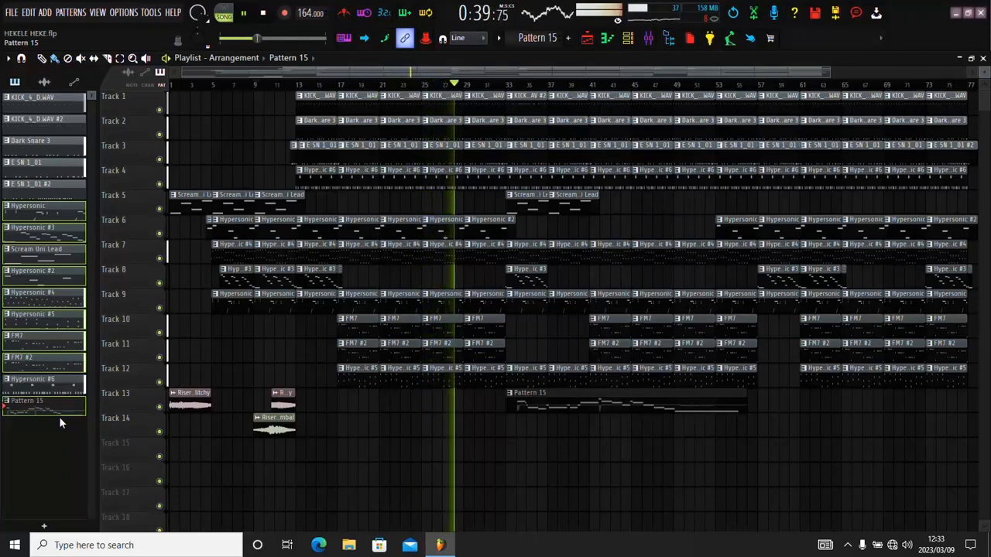
Step: Open the channel rack beside the sample browser and look through the Xitsonga sample folder
click(629, 41)
click(647, 41)
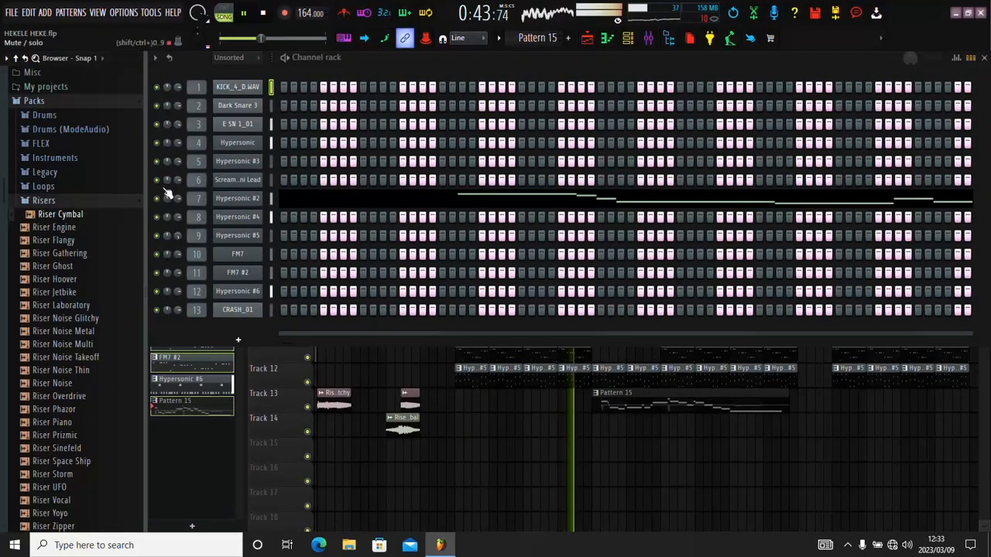
click(514, 455)
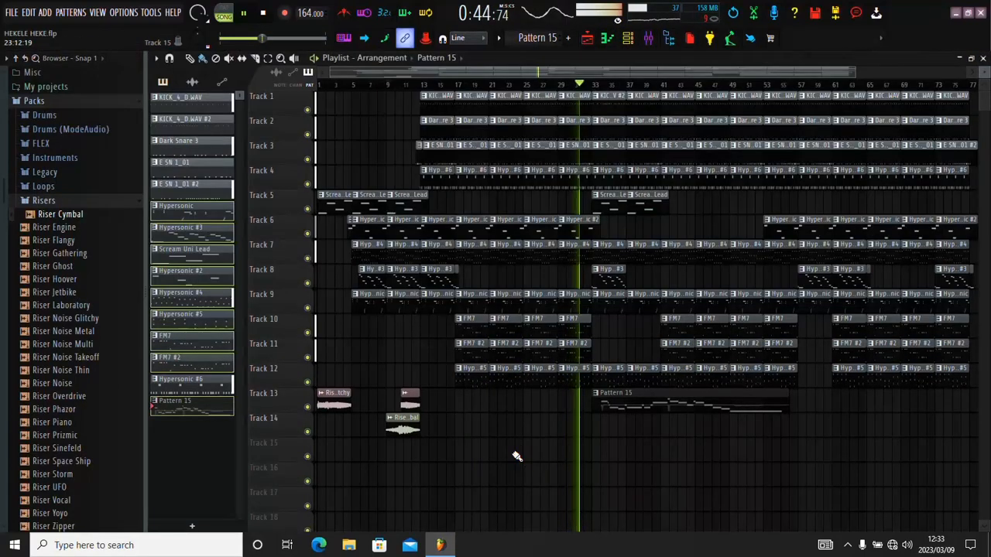
click(629, 41)
click(54, 102)
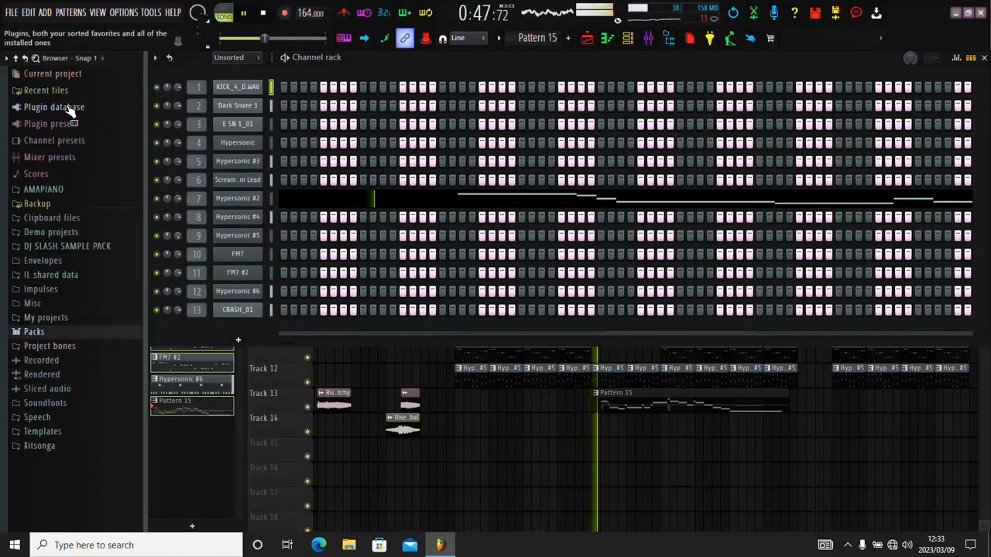
click(40, 448)
scroll(47, 411, down, 7)
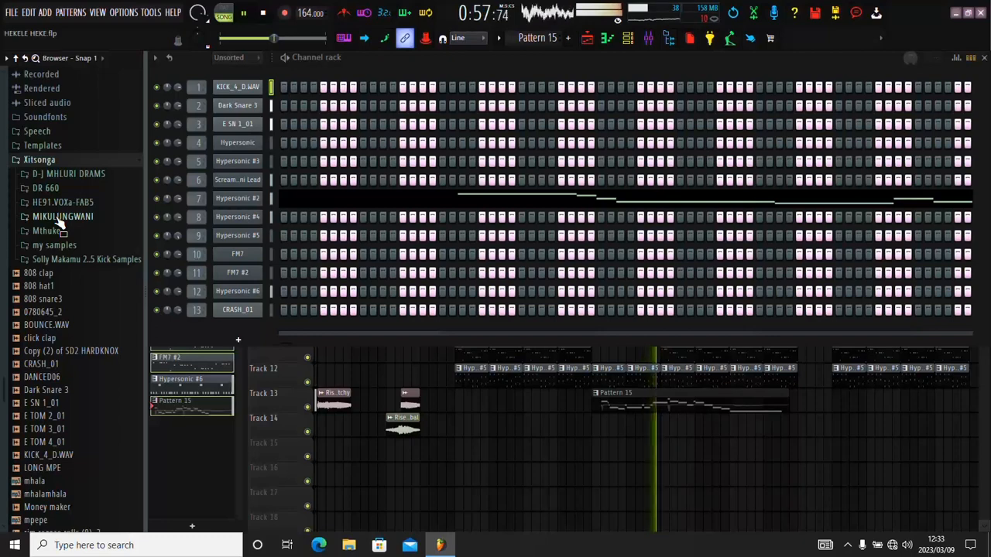
Step: Look through the samples in the Mthuke folder from the first to the last entry, and collapse the folder
click(58, 230)
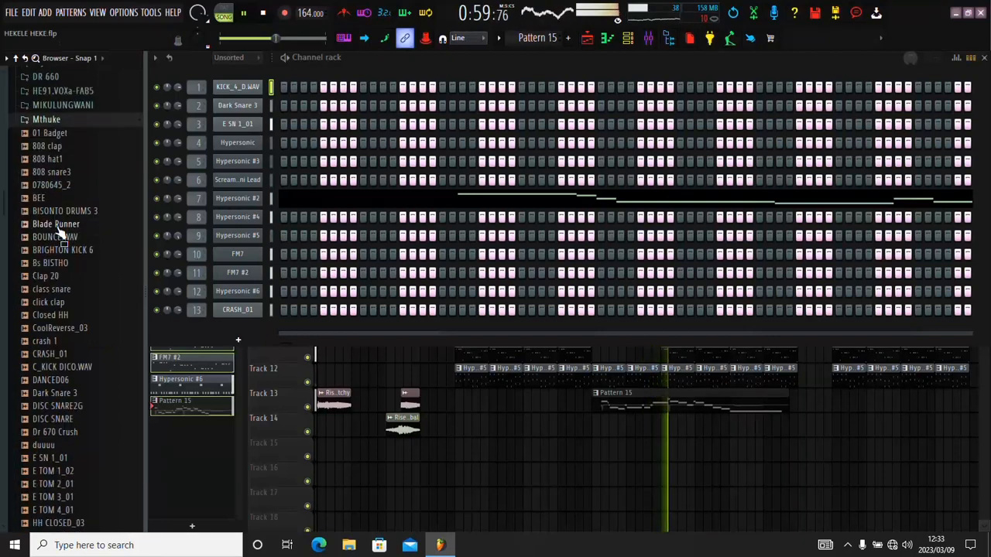
scroll(59, 237, down, 3)
scroll(76, 372, down, 2)
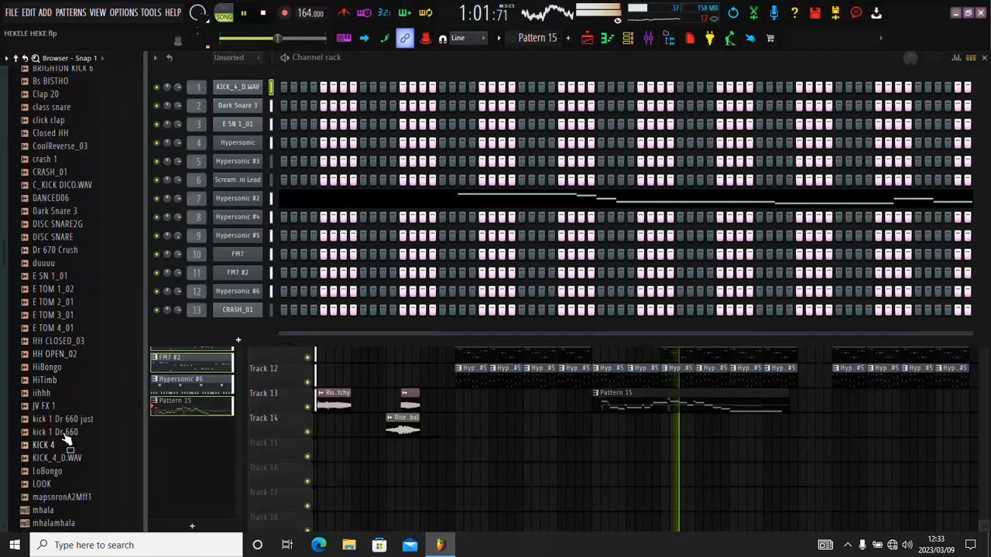
scroll(61, 435, down, 3)
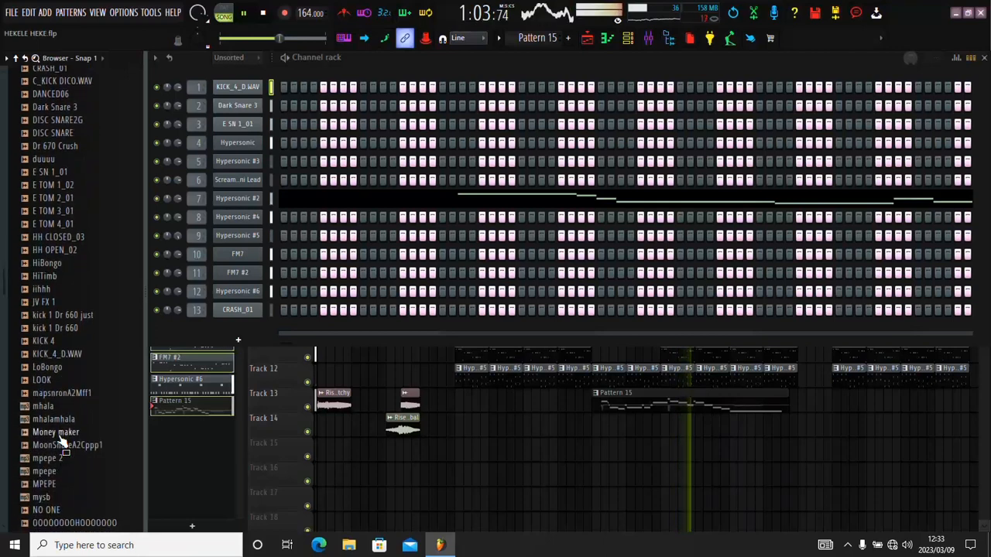
scroll(61, 437, down, 4)
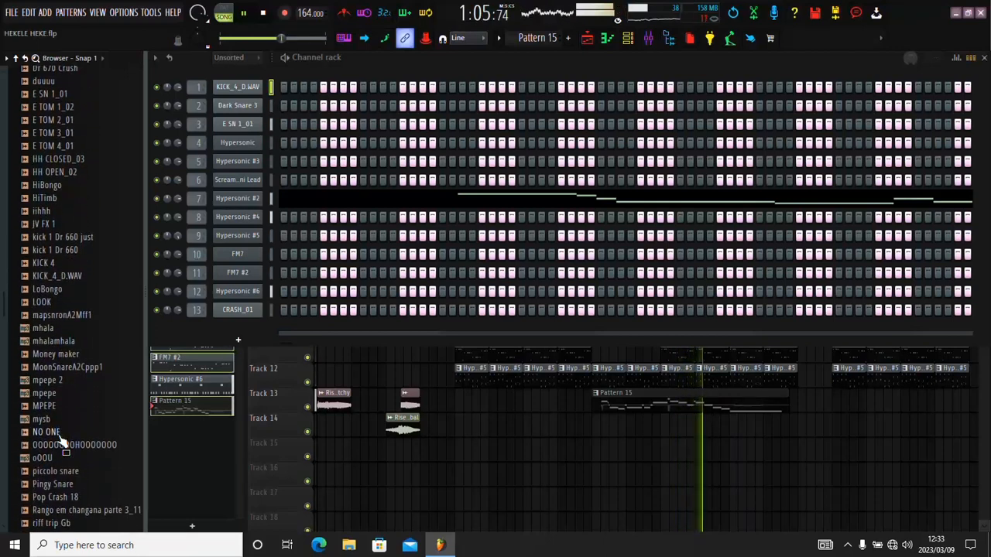
scroll(60, 440, down, 5)
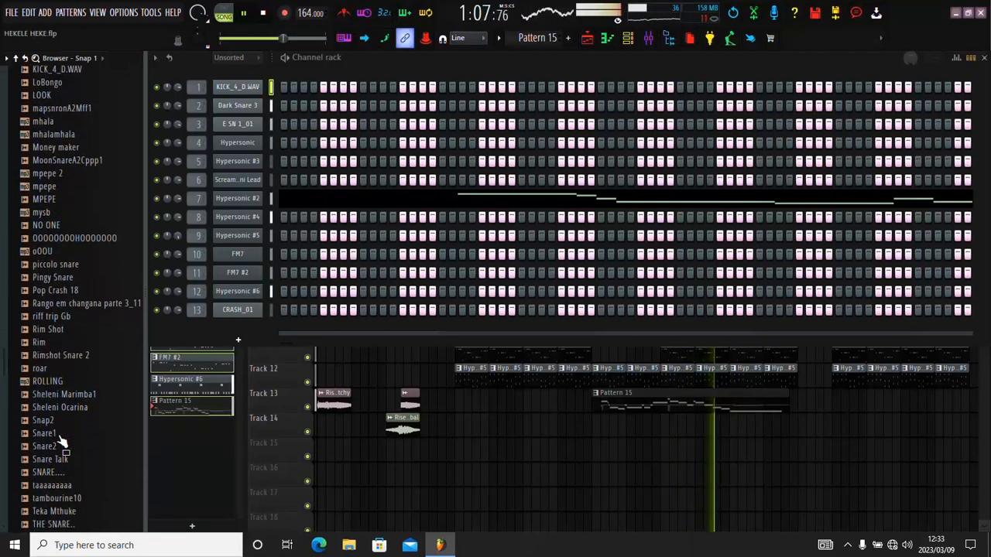
scroll(60, 449, down, 2)
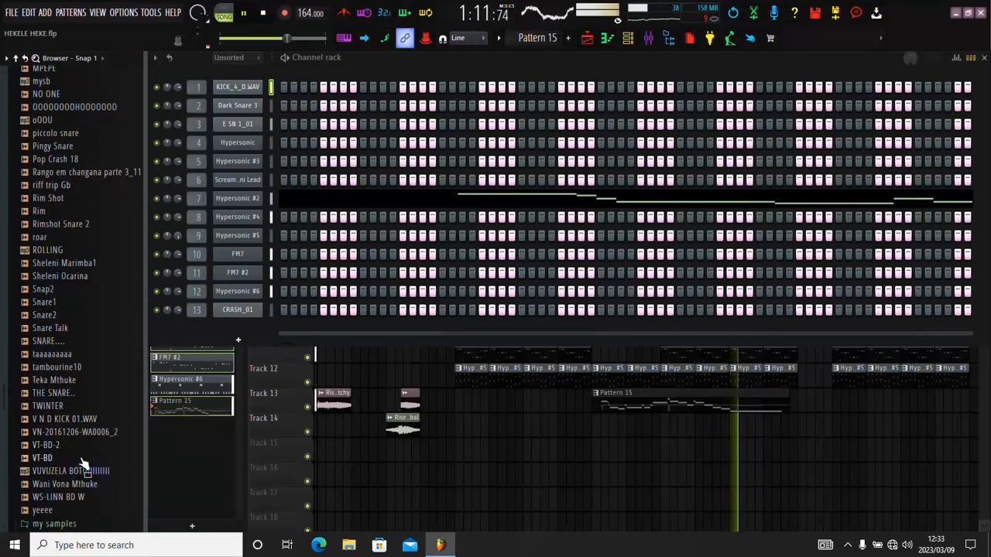
scroll(58, 352, up, 12)
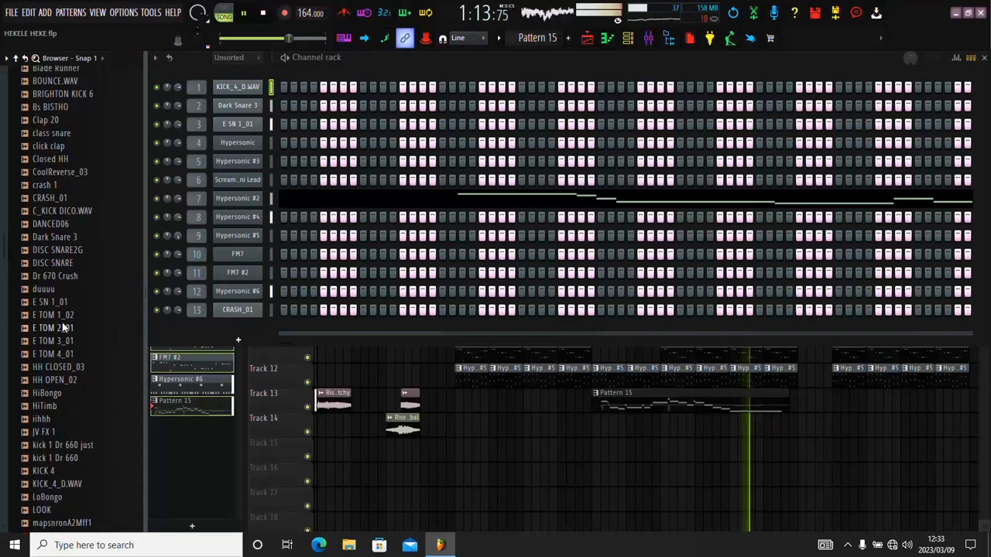
scroll(64, 328, up, 4)
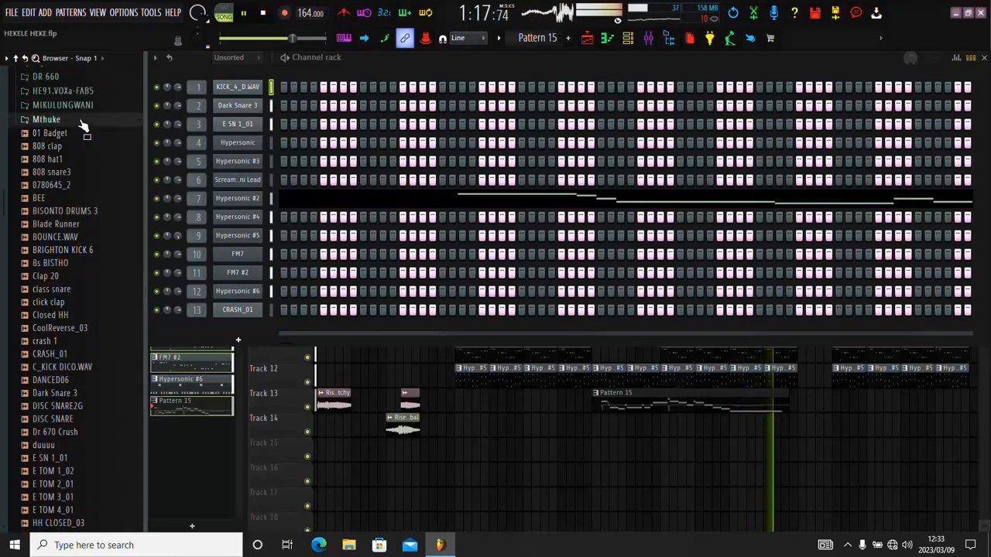
click(84, 123)
scroll(83, 126, up, 1)
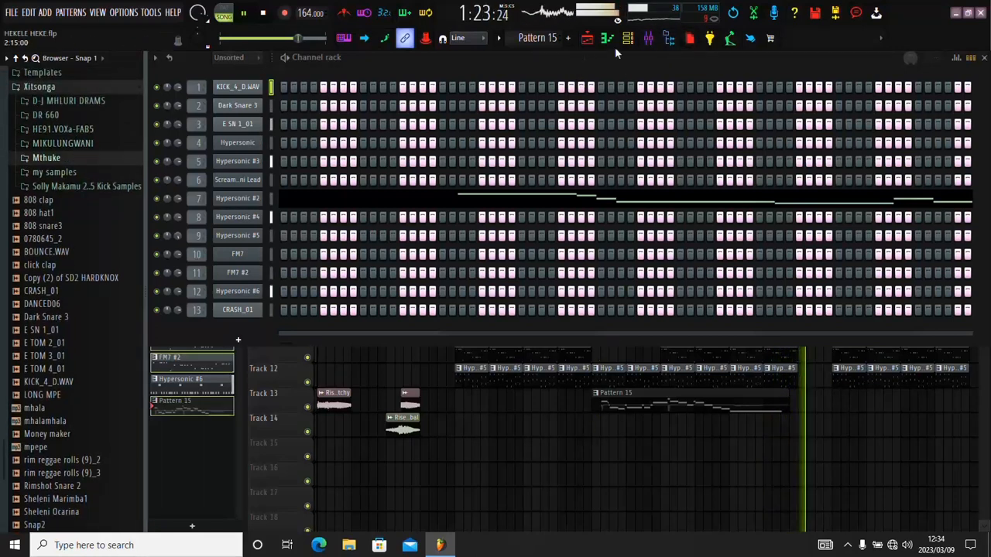
Step: Hide the sample browser and the channel rack, and fit the full arrangement in the playlist view
click(671, 40)
right_click(576, 491)
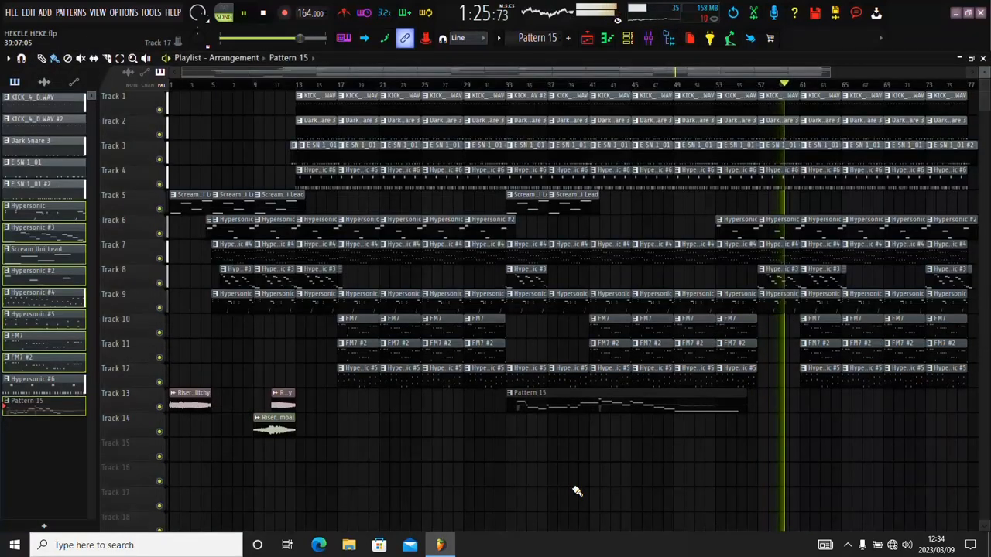
scroll(637, 73, down, 2)
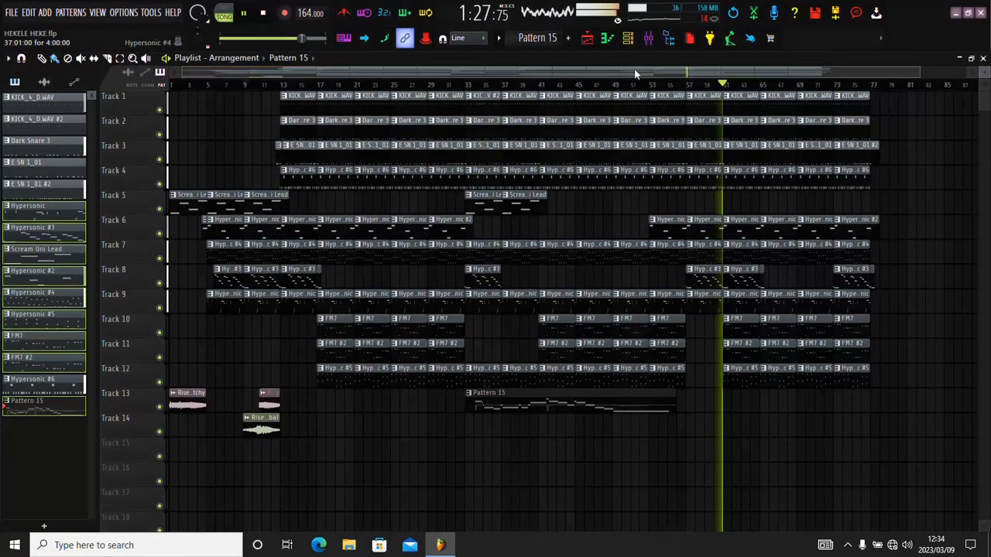